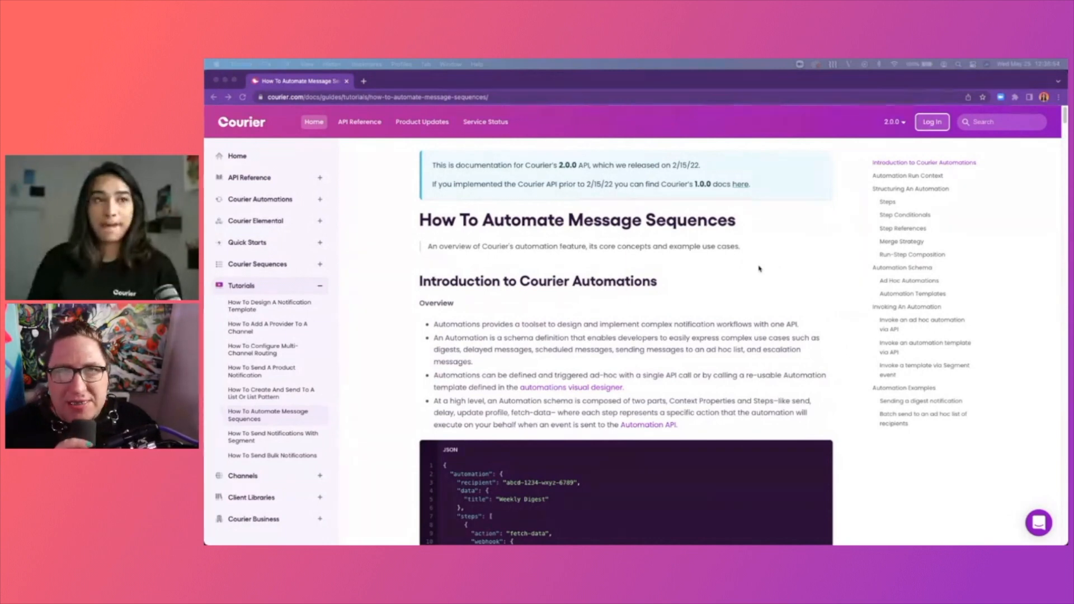
# Zoom the Courier Docs automation tutorial in three levels for easier reading.
pyautogui.press('super+equal')
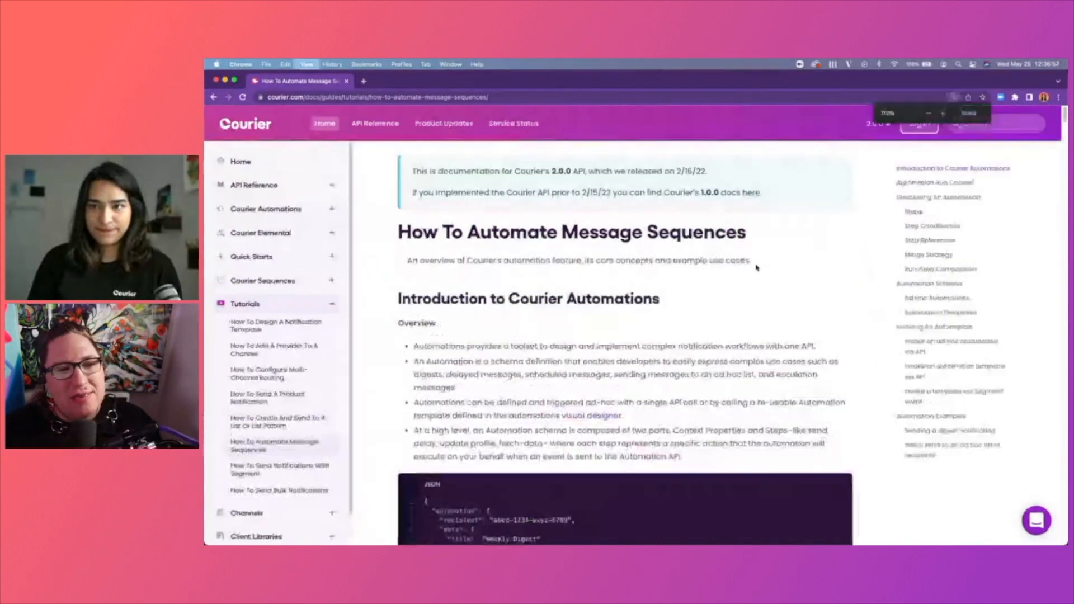
pyautogui.press('super+equal')
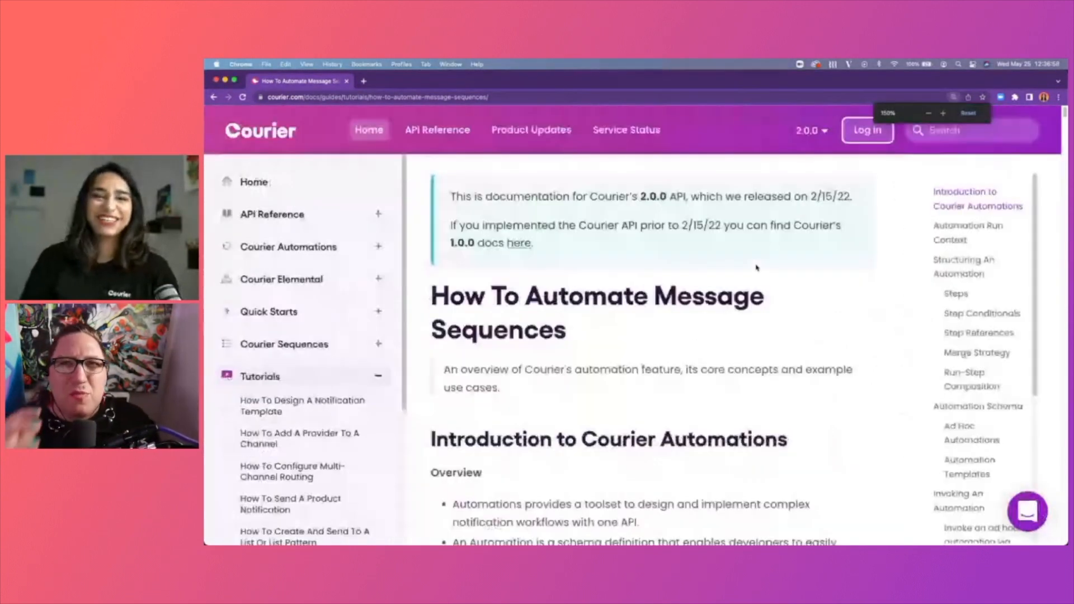
pyautogui.press('super+equal')
pyautogui.scroll(-1, 900, 343)
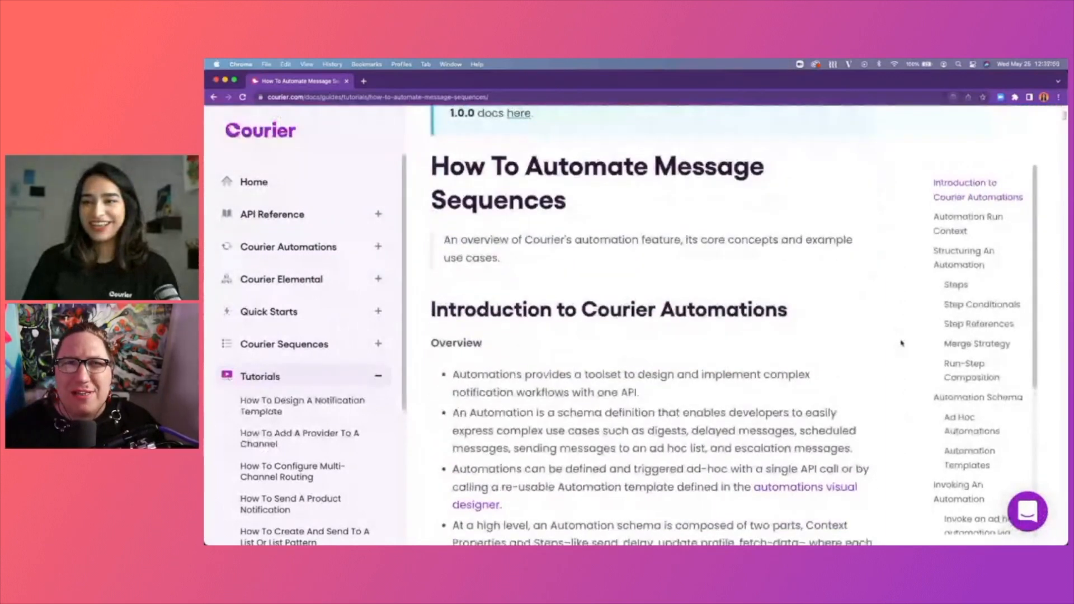
pyautogui.scroll(-1, 900, 343)
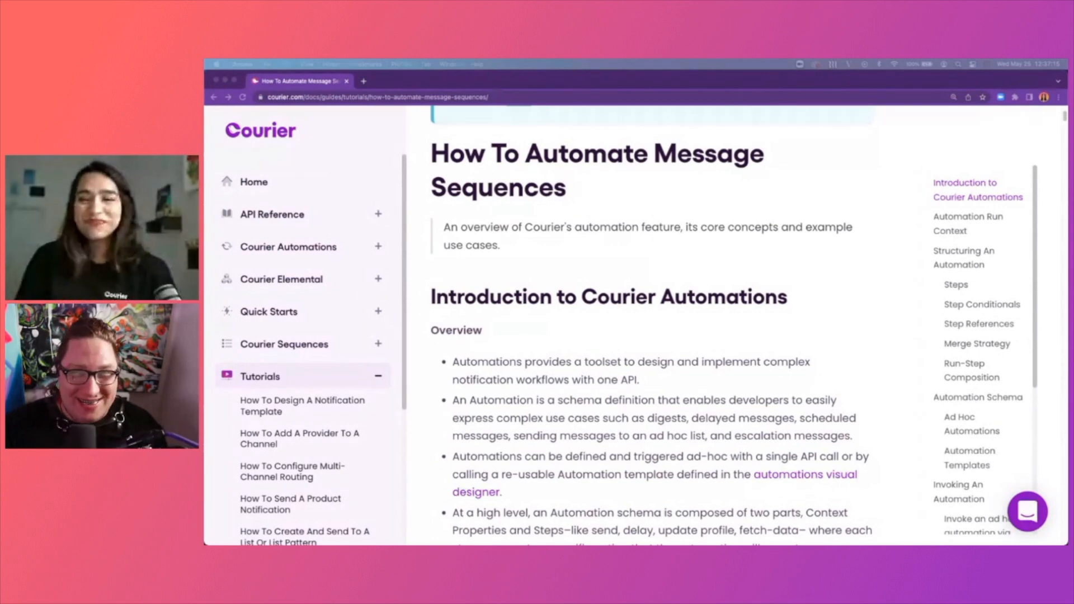
# Scroll back and forth through the tutorial's overview and JSON example.
pyautogui.click(859, 251)
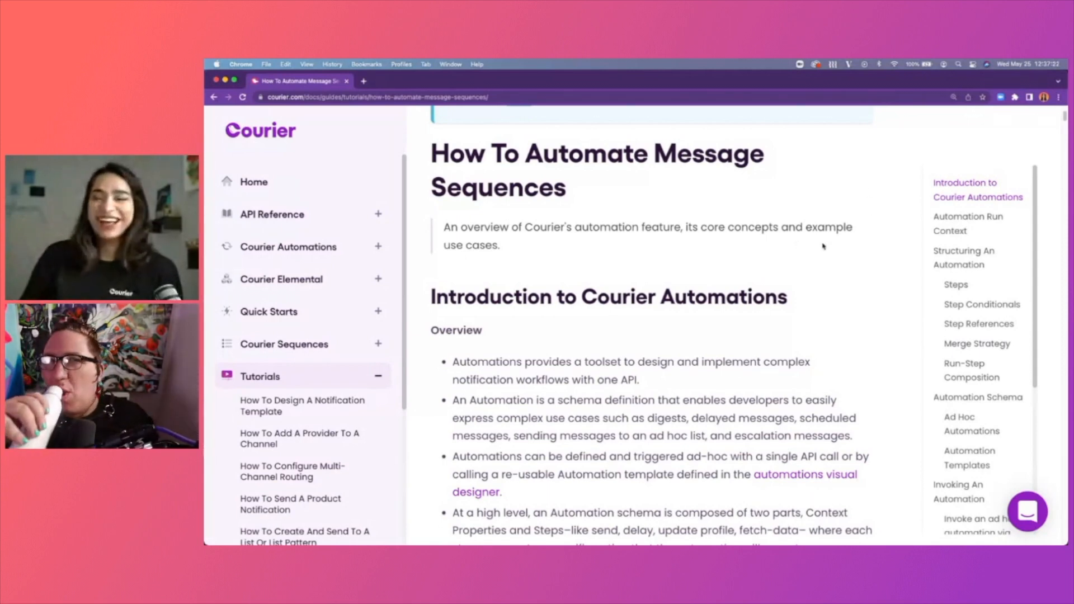
pyautogui.scroll(-1, 820, 246)
pyautogui.scroll(-2, 827, 249)
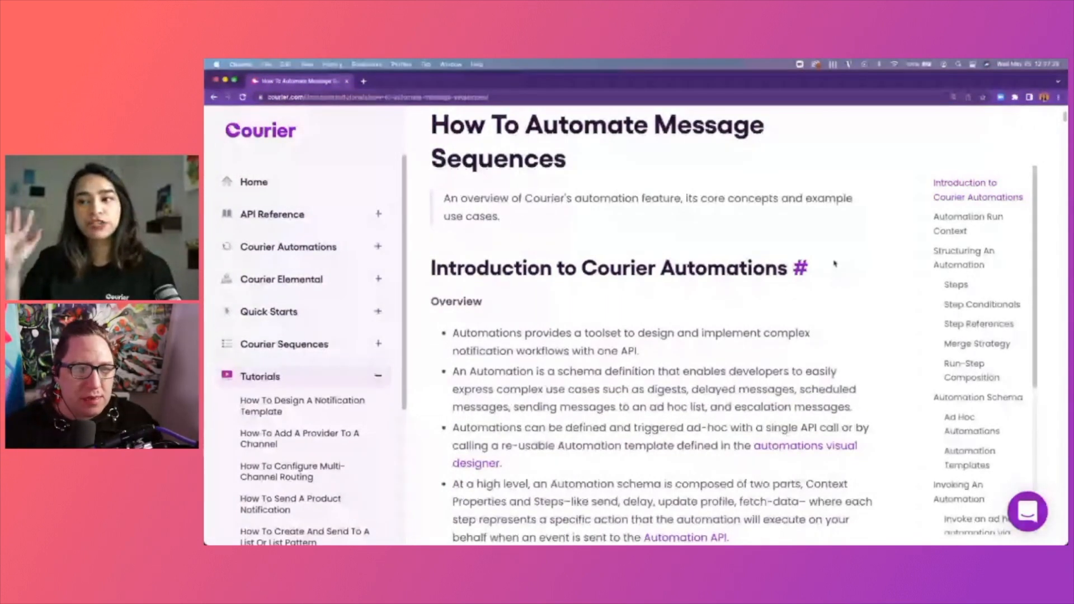
pyautogui.scroll(2, 834, 263)
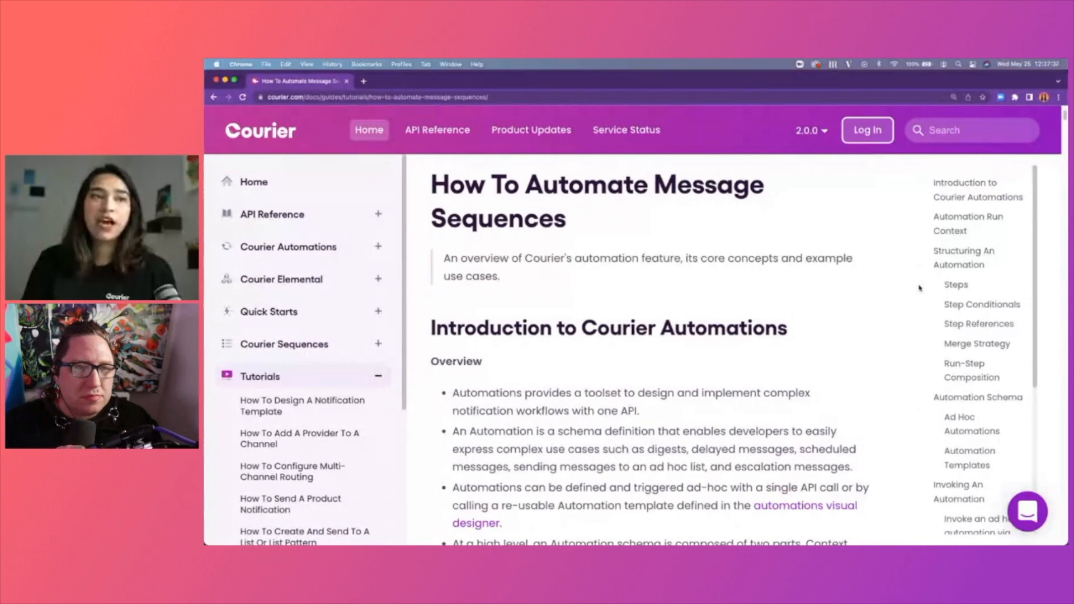
pyautogui.scroll(-5, 919, 288)
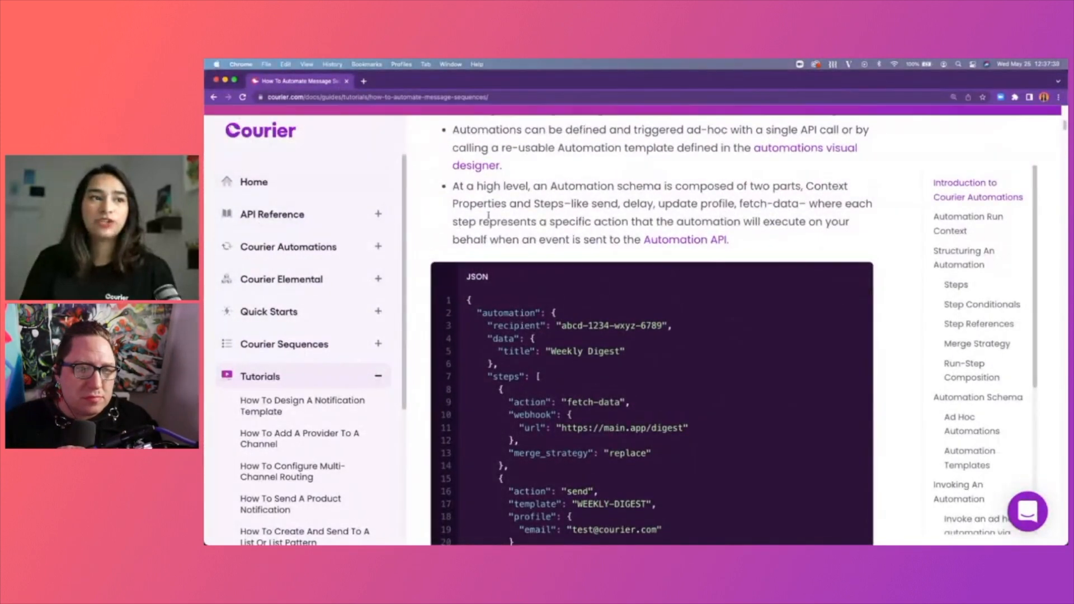
pyautogui.scroll(6, 488, 215)
pyautogui.scroll(-3, 311, 254)
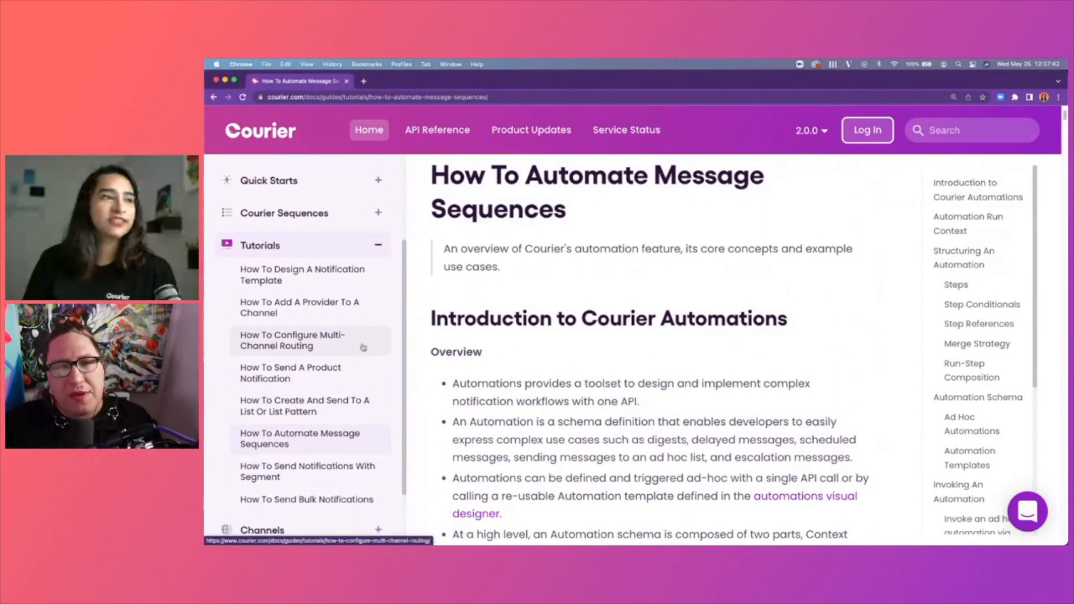
pyautogui.scroll(-3, 363, 347)
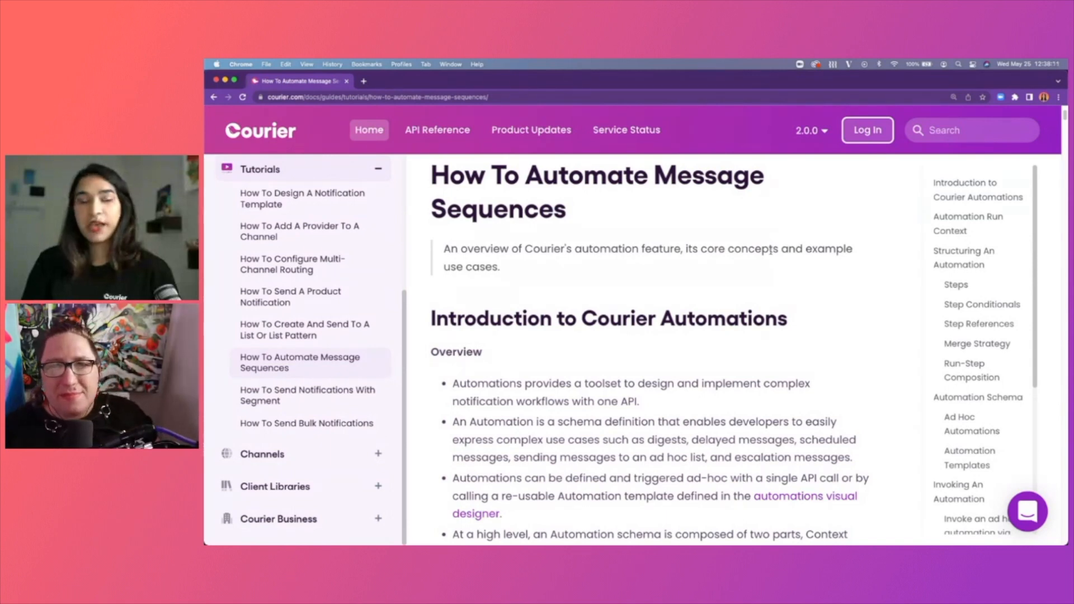
# Open app.courier.com in a new tab and go to the Automations page.
pyautogui.click(362, 82)
pyautogui.write('app')
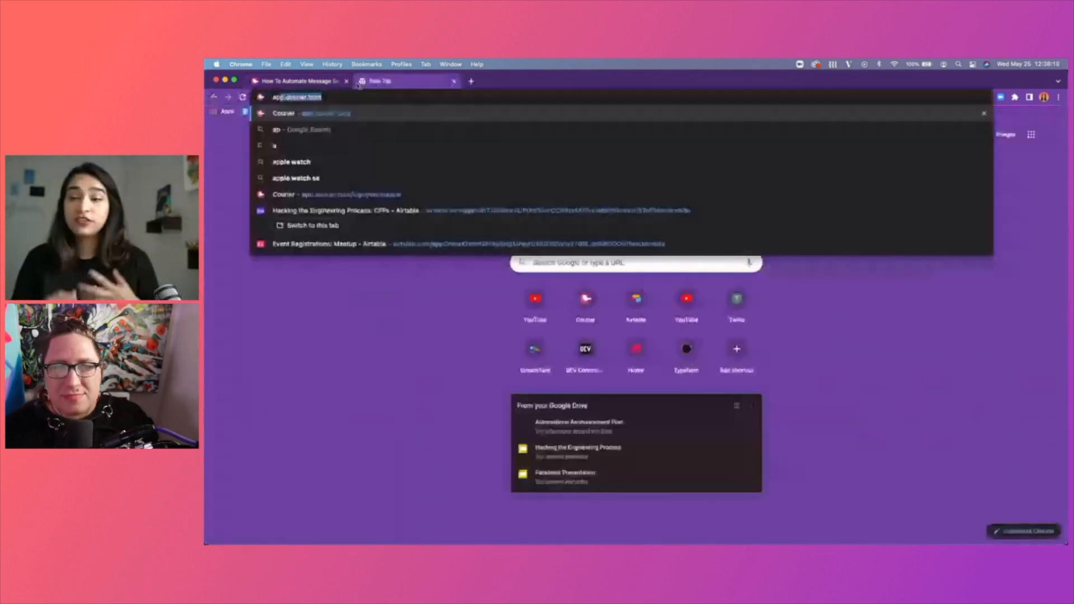
pyautogui.press('Return')
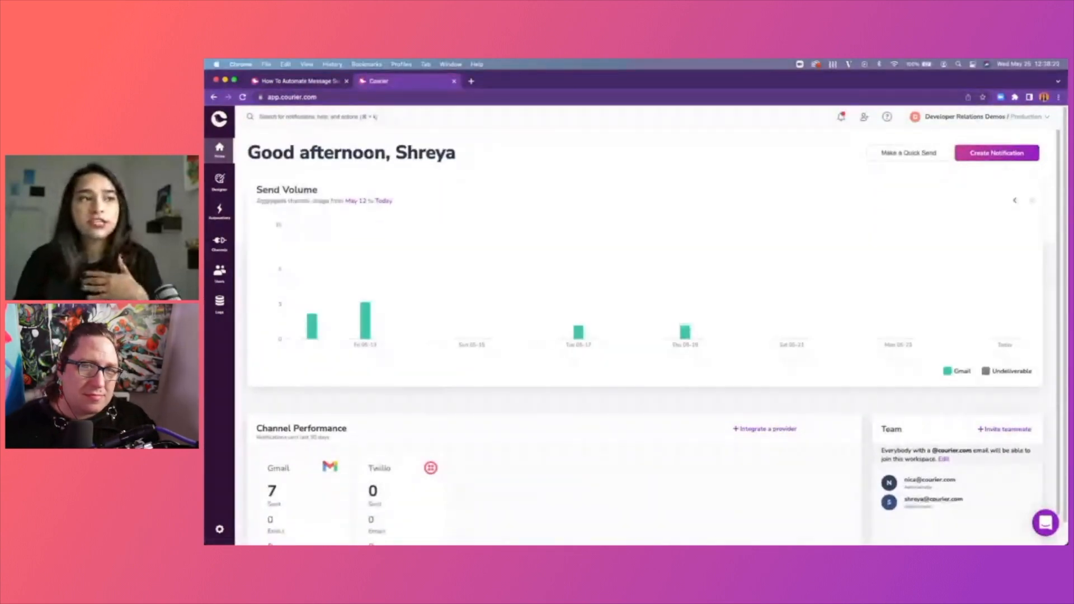
pyautogui.click(221, 217)
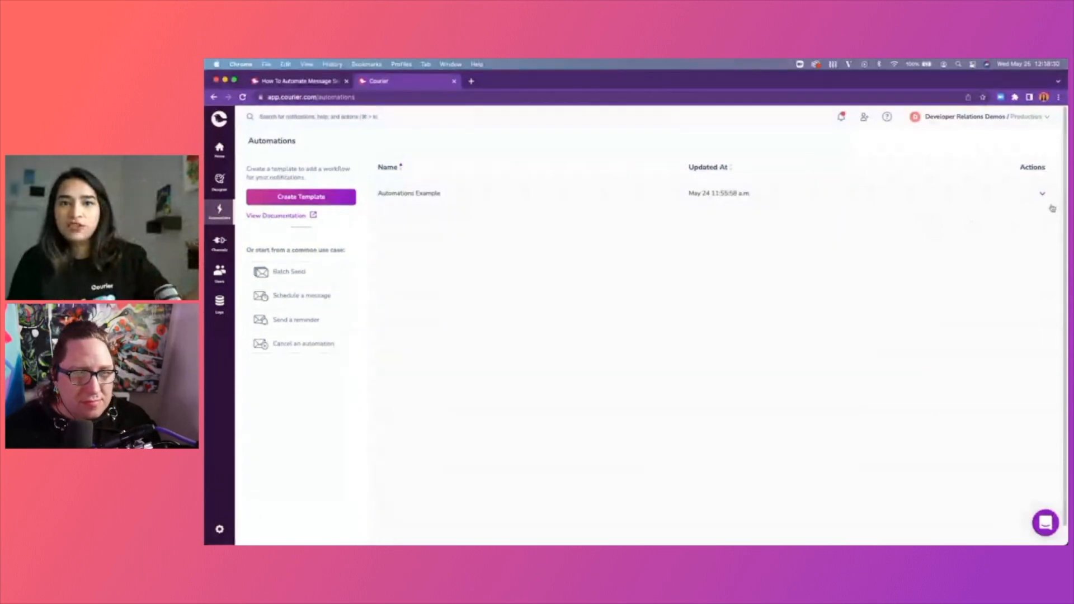
# Delete the Automations Example template and confirm the deletion.
pyautogui.click(1042, 194)
pyautogui.click(1024, 207)
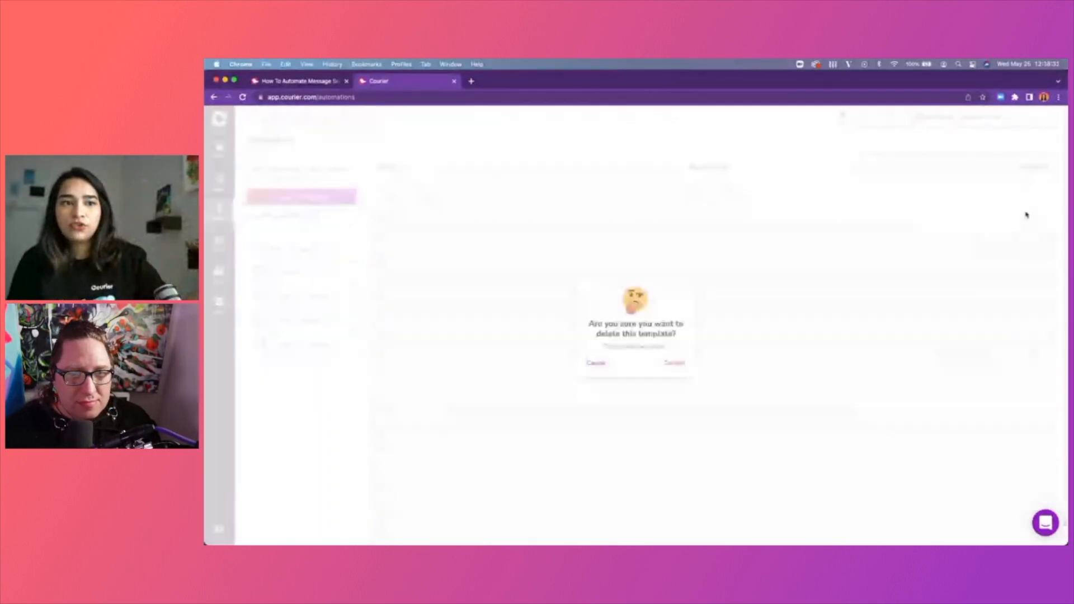
pyautogui.click(673, 360)
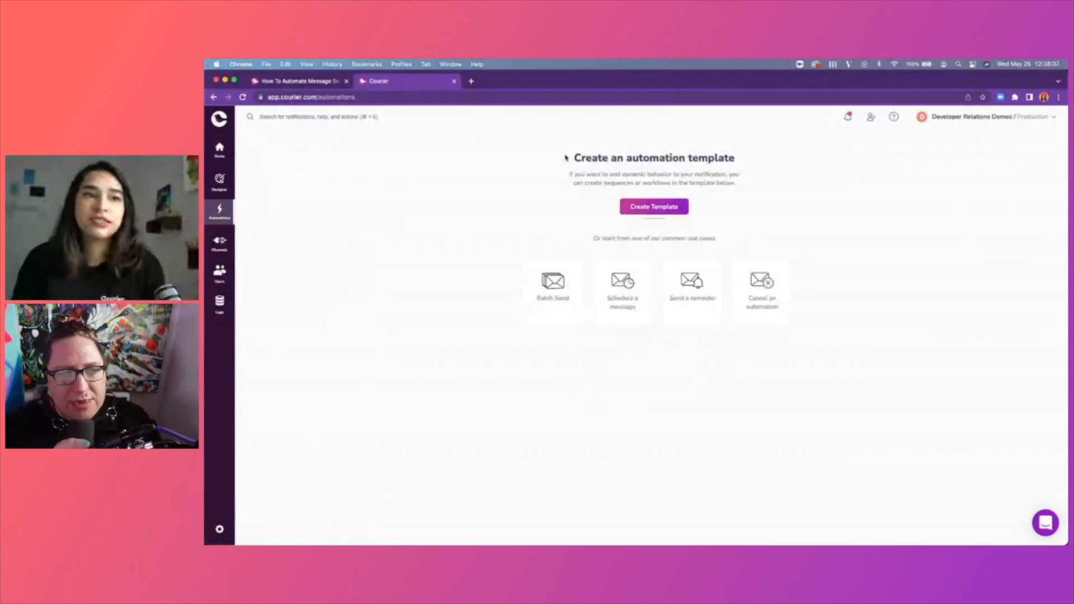
# Zoom the Courier app twice and create an automation from the Batch Send use-case card.
pyautogui.press('super+equal')
pyautogui.press('super+equal')
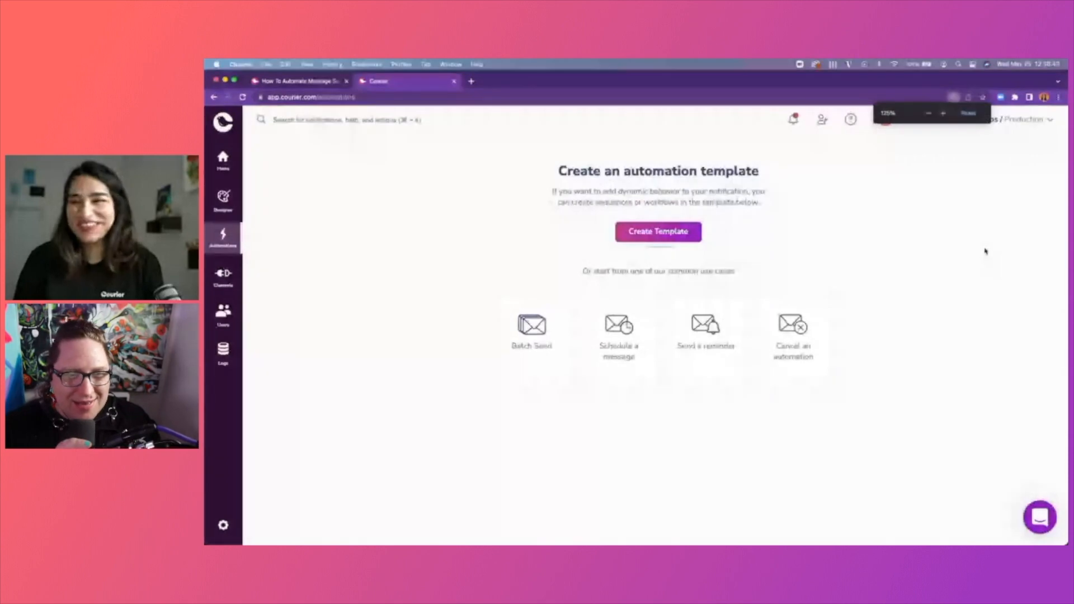
pyautogui.press('super+equal')
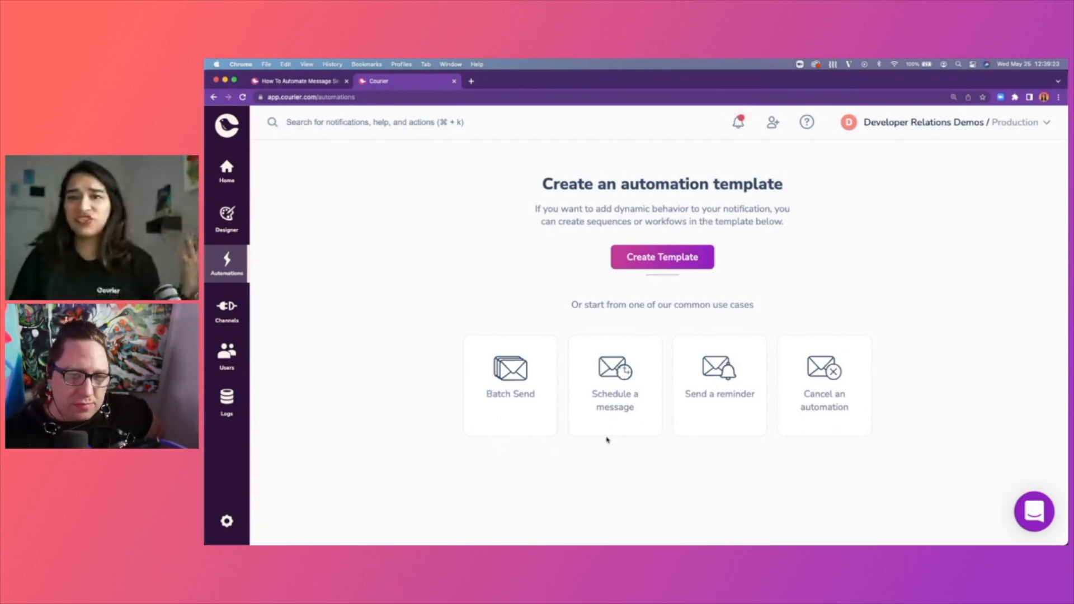
pyautogui.click(540, 395)
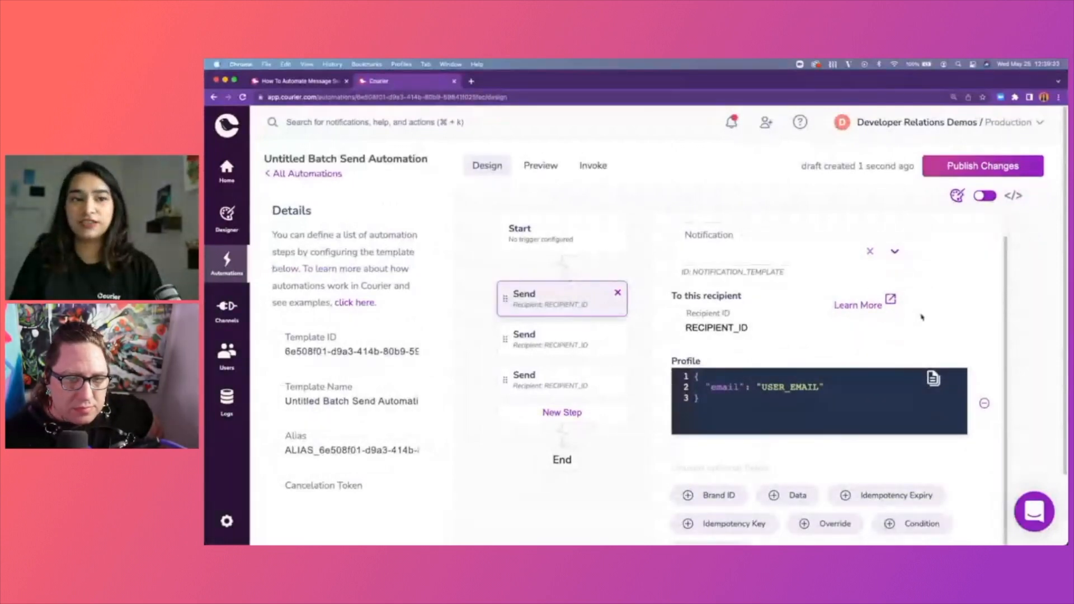
# Inspect the draft's Notification dropdown and its second and third Send steps, then return to All Automations.
pyautogui.click(763, 242)
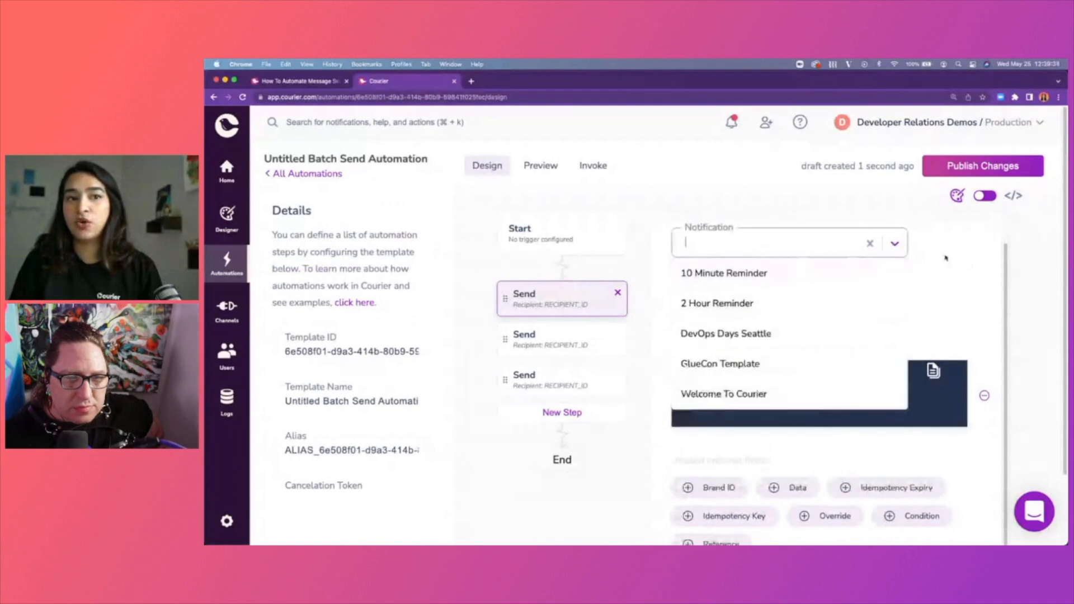
pyautogui.click(945, 258)
pyautogui.click(520, 341)
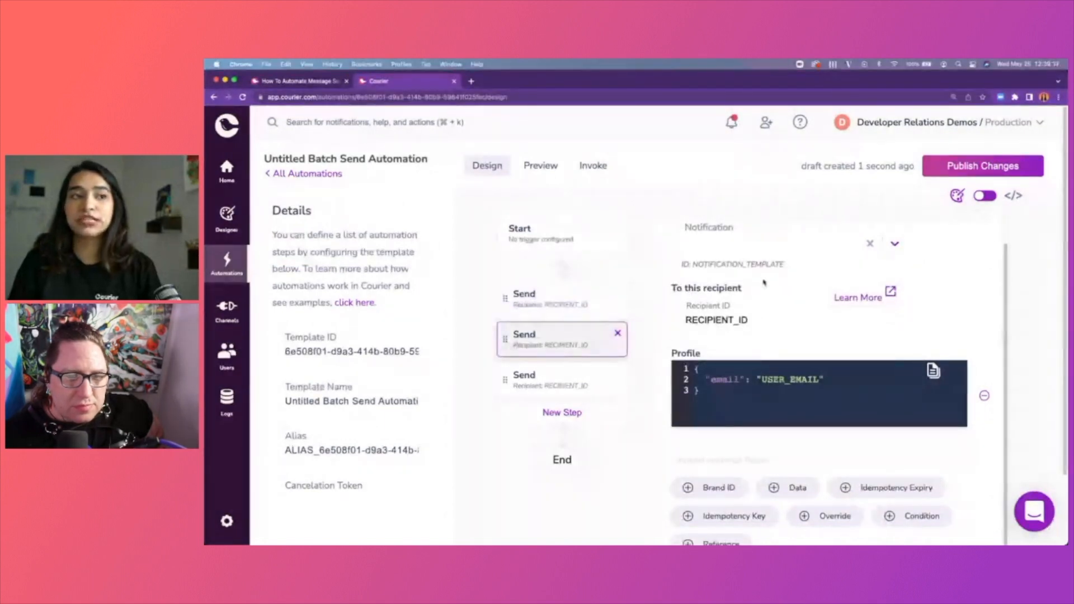
pyautogui.click(548, 370)
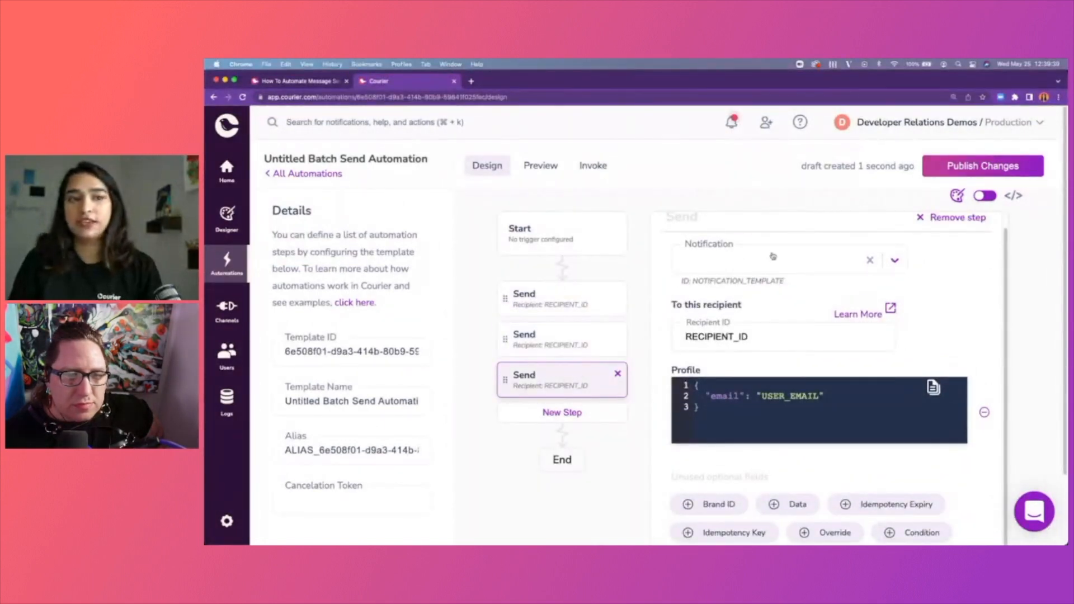
pyautogui.scroll(1, 998, 301)
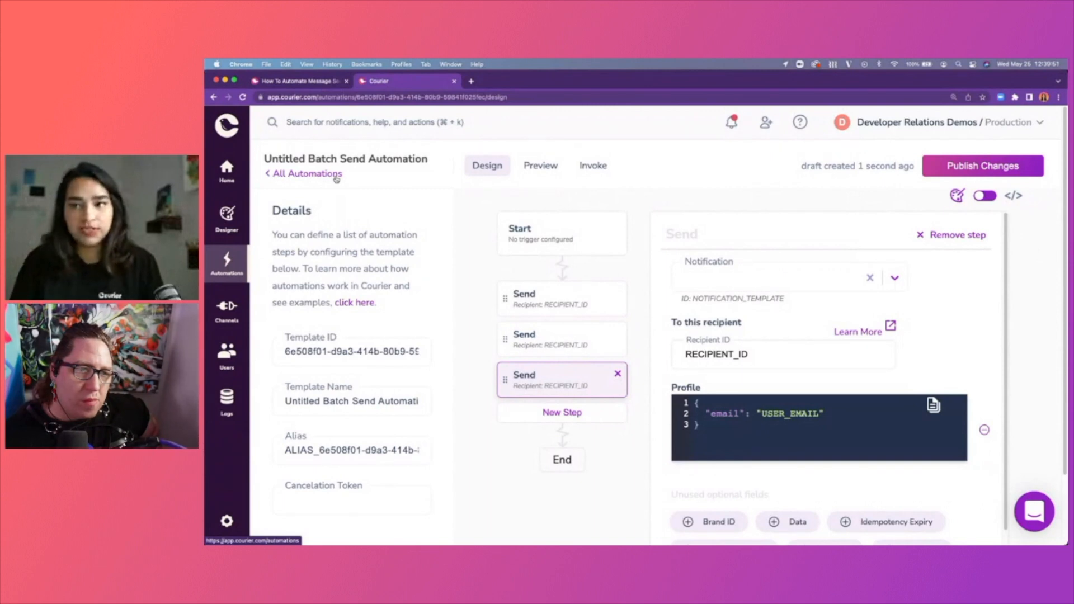
pyautogui.click(313, 175)
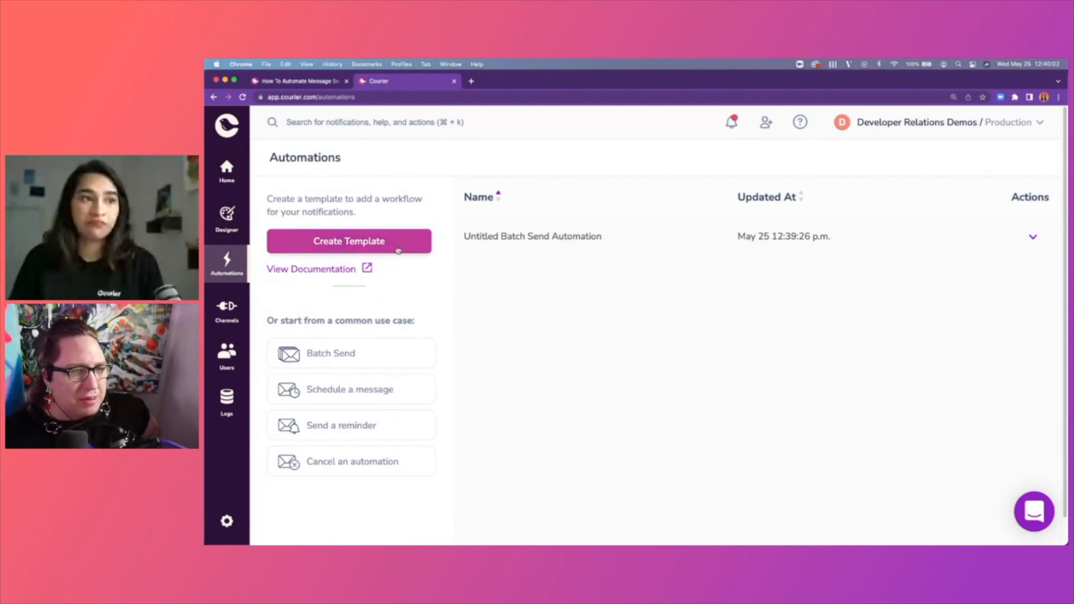
# Create a new blank automation template and rename it to Delay Automation.
pyautogui.click(398, 250)
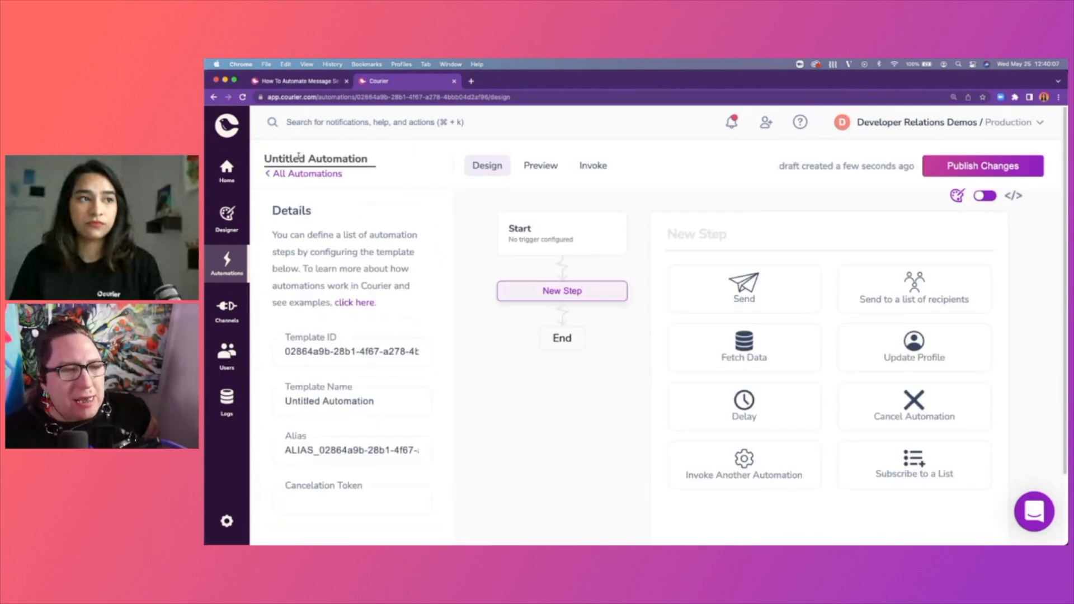
pyautogui.doubleClick(298, 158)
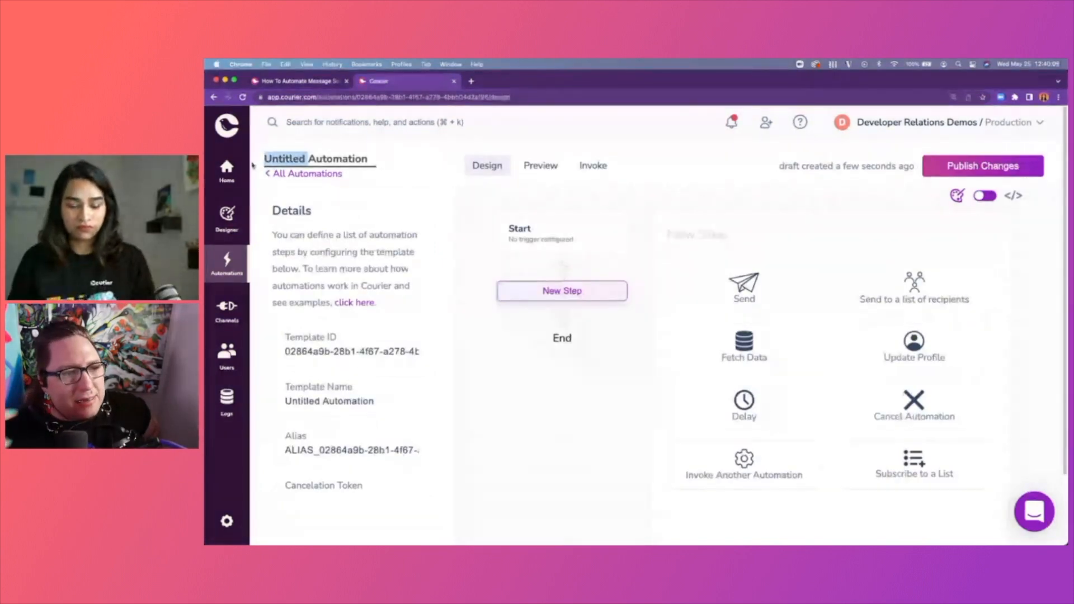
pyautogui.write('Delay')
pyautogui.click(574, 392)
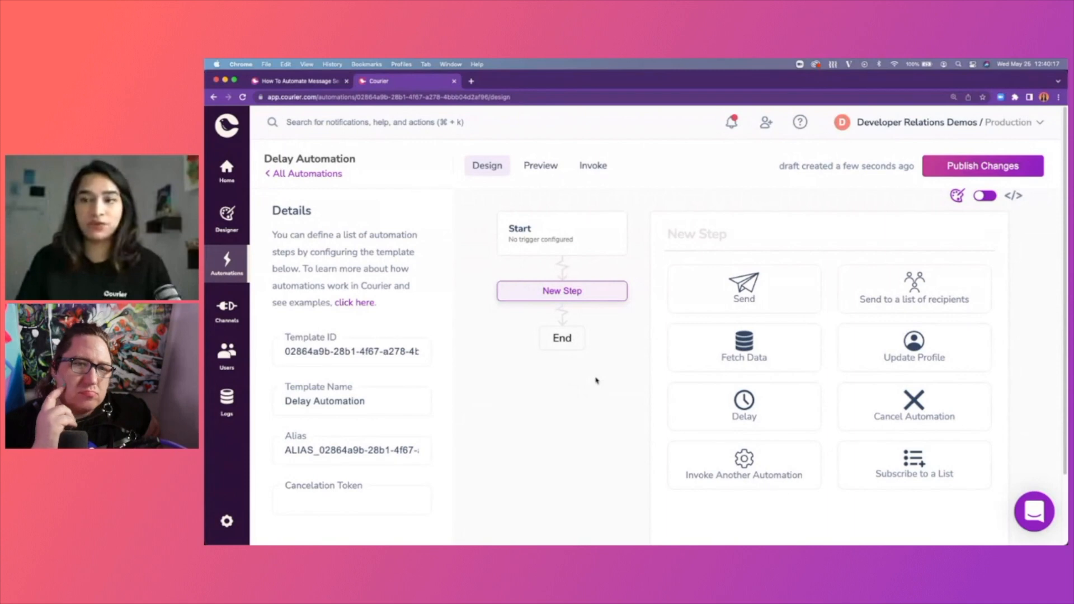
# Glance at the notification templates in Designer, then reopen Delay Automation from Automations.
pyautogui.click(226, 217)
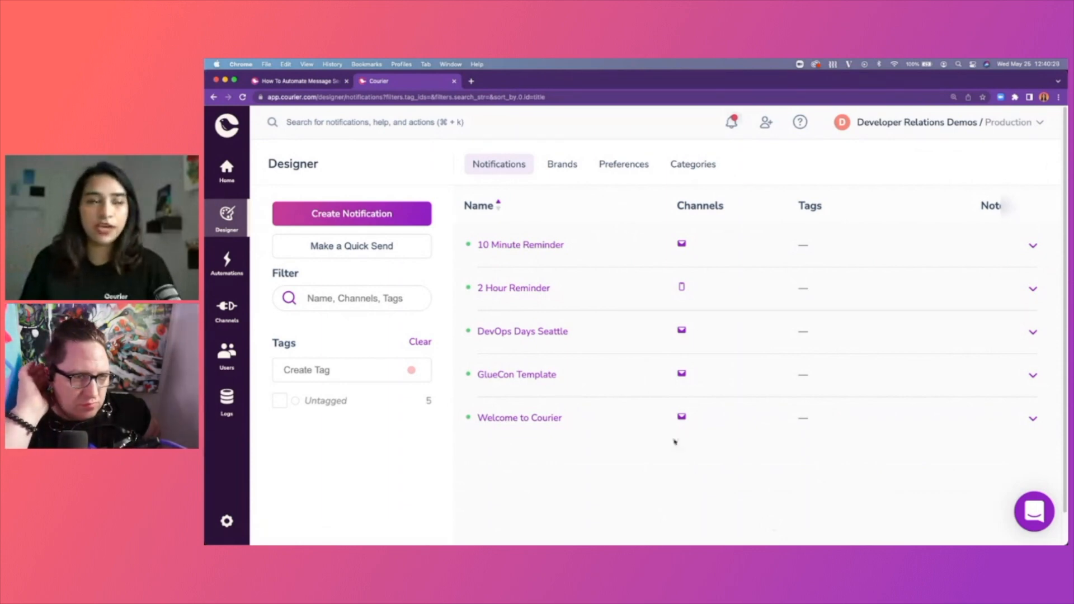
pyautogui.click(229, 274)
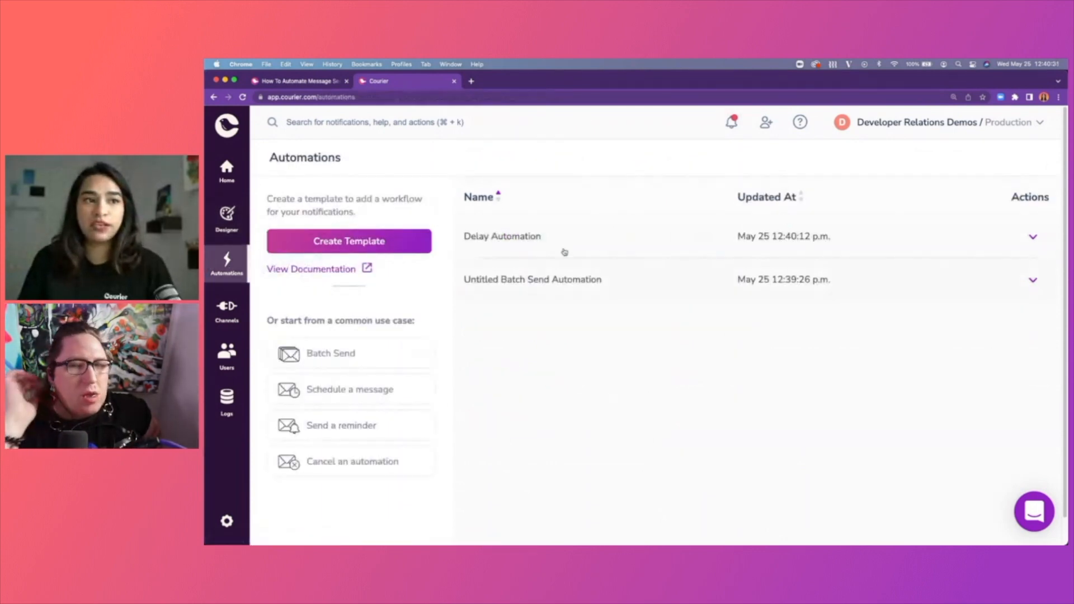
pyautogui.click(541, 239)
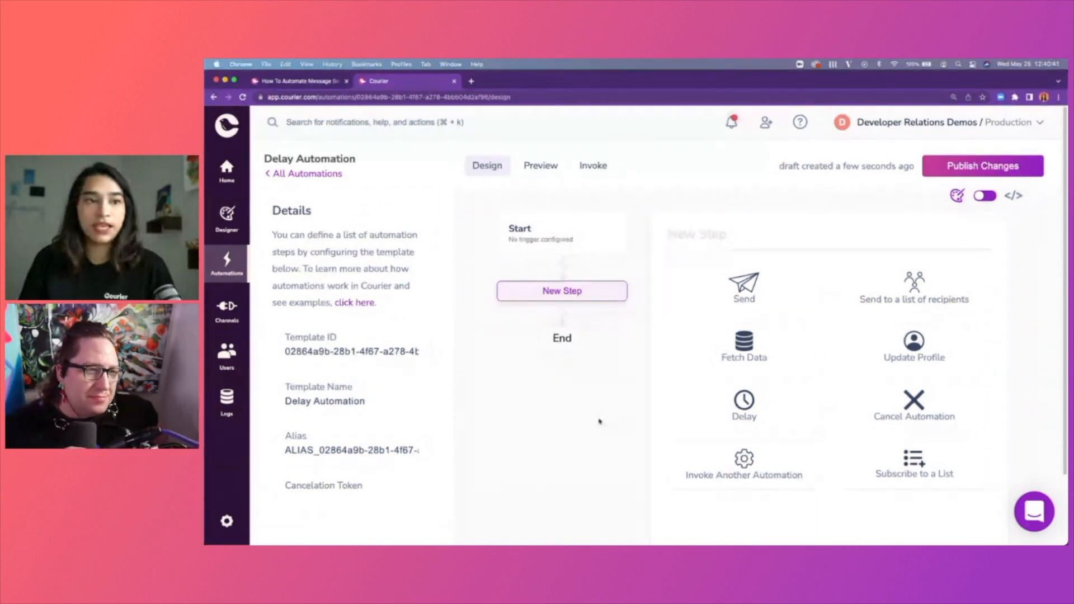
# Add a Send step that uses the 10 Minute Reminder notification.
pyautogui.click(808, 290)
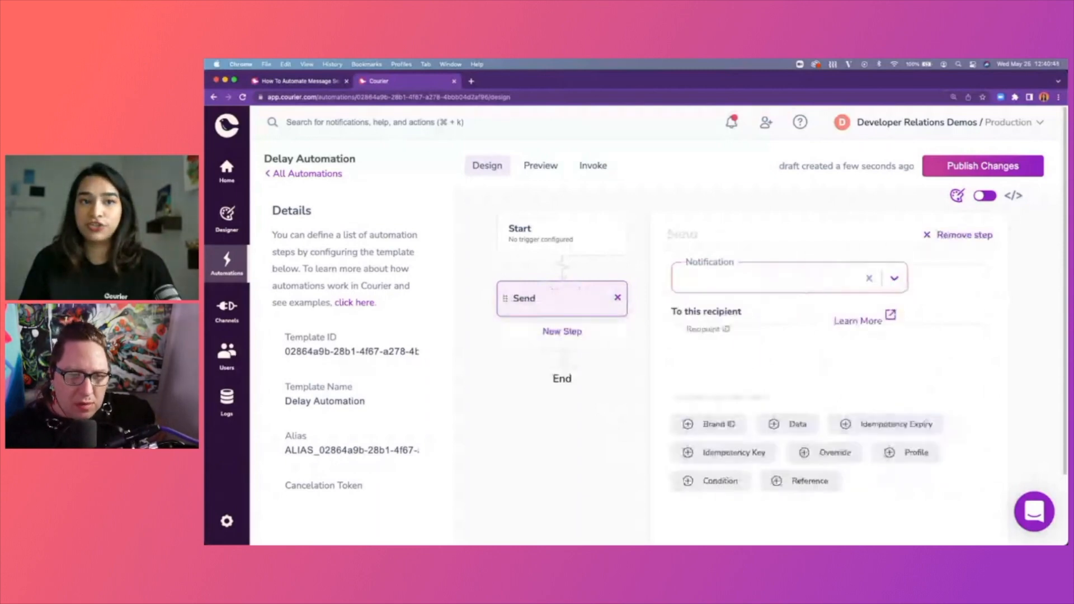
pyautogui.click(891, 278)
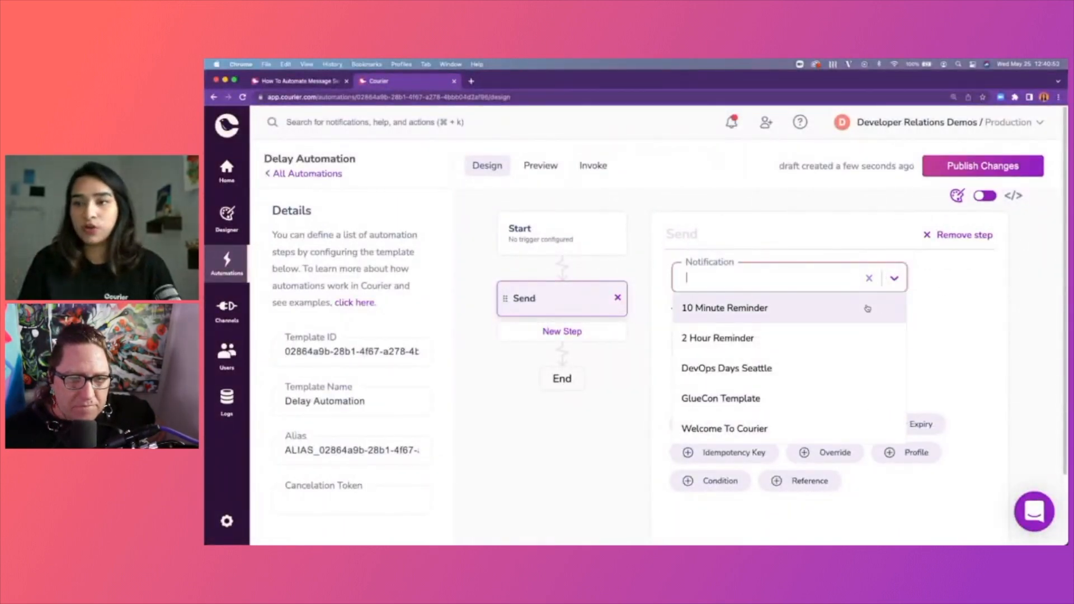
pyautogui.click(866, 305)
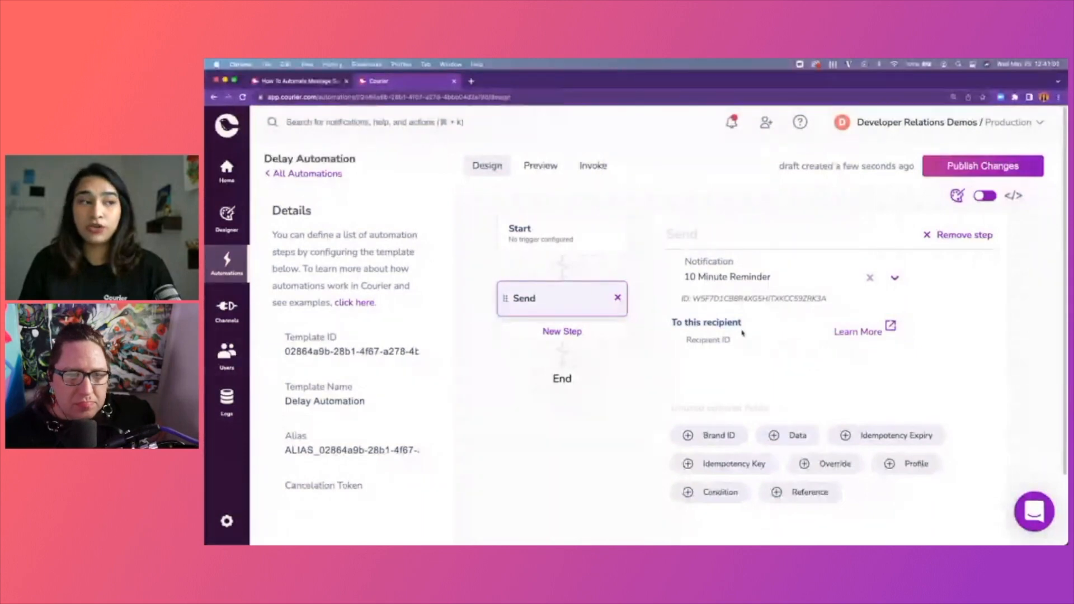
# Open the Users page in a new browser tab and switch to it.
pyautogui.rightClick(228, 354)
pyautogui.click(260, 359)
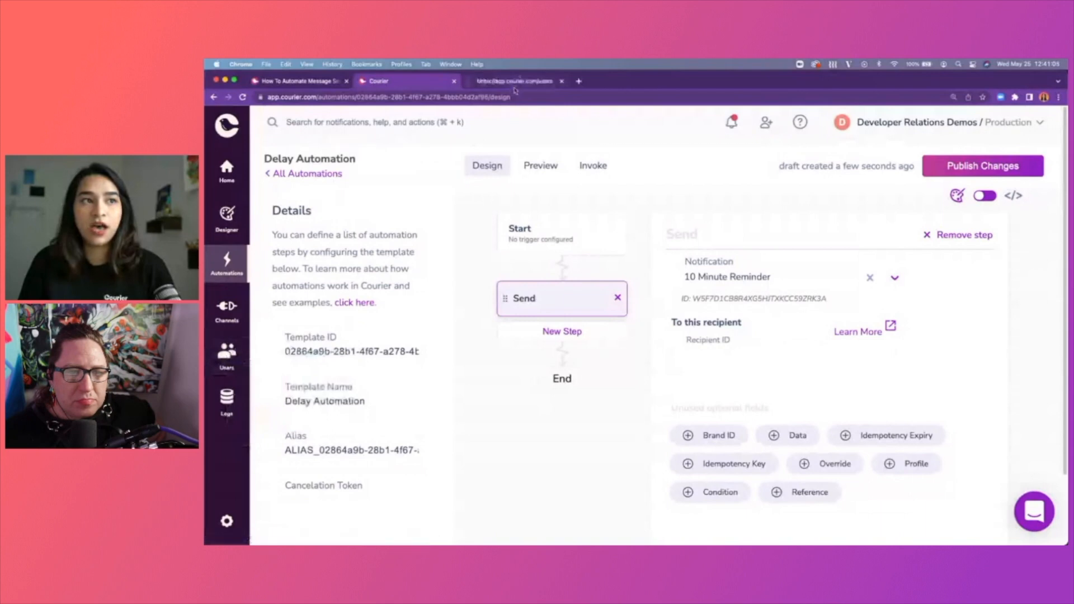
pyautogui.click(516, 80)
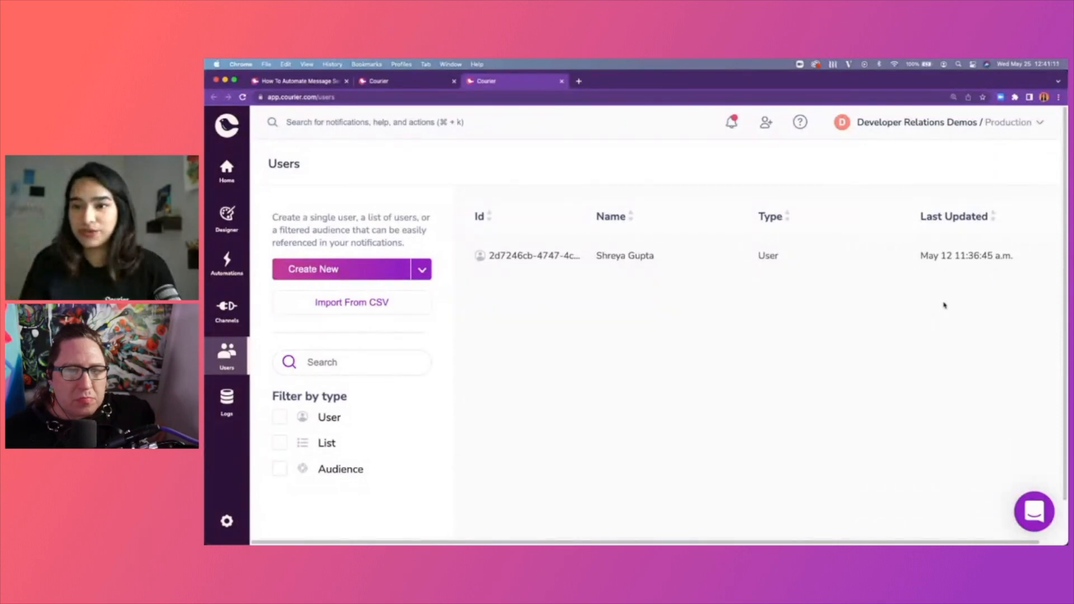
# Open the single user's profile, copy their full user ID, and return to the automation tab.
pyautogui.click(533, 258)
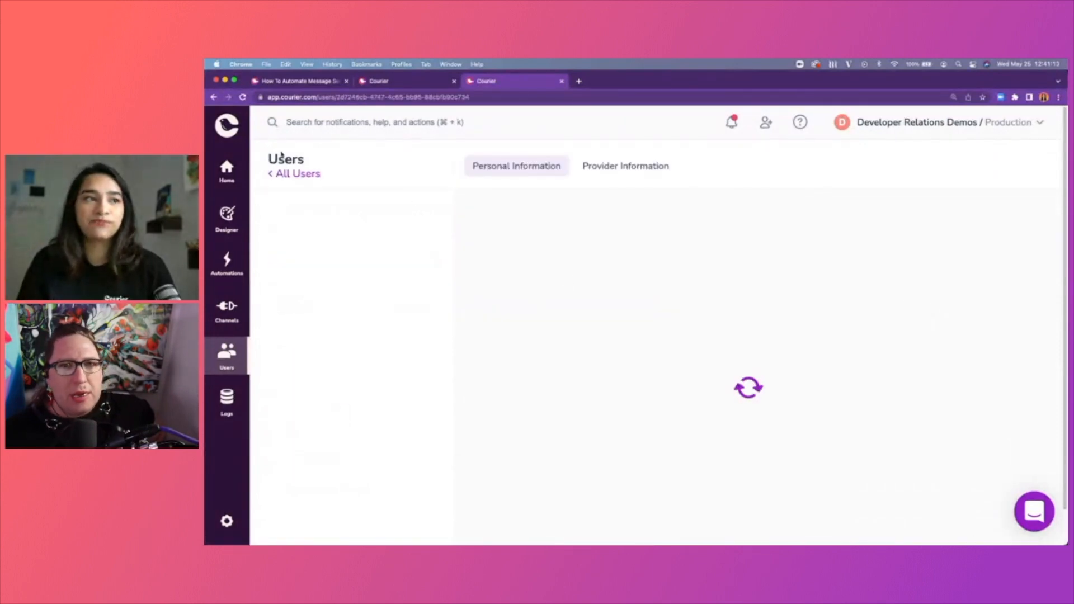
pyautogui.moveTo(272, 211); pyautogui.dragTo(420, 230)
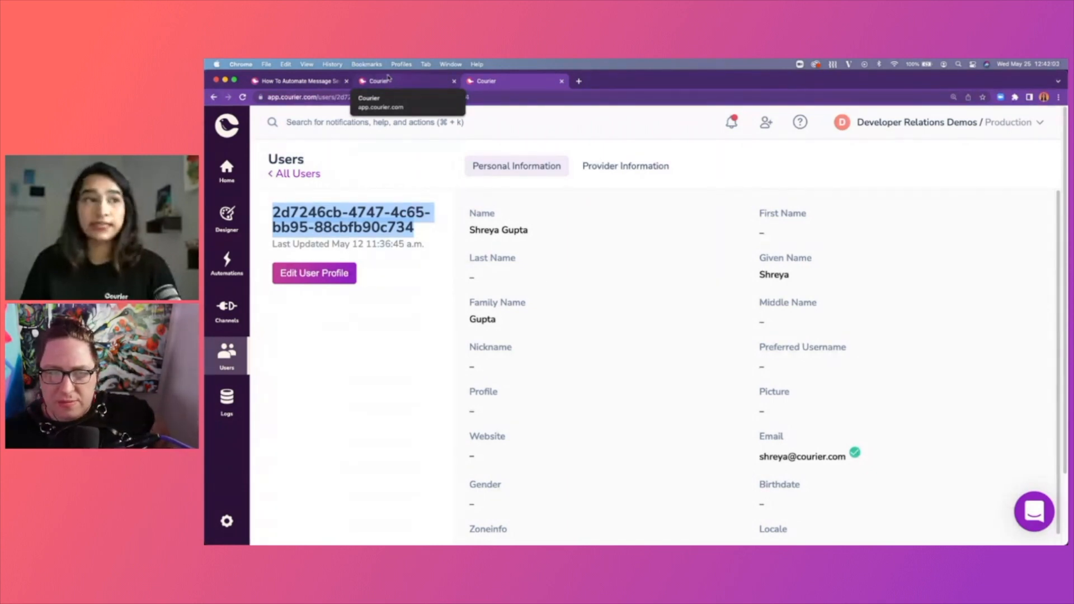
pyautogui.click(339, 213)
pyautogui.moveTo(274, 206); pyautogui.dragTo(427, 233)
pyautogui.press('super+c')
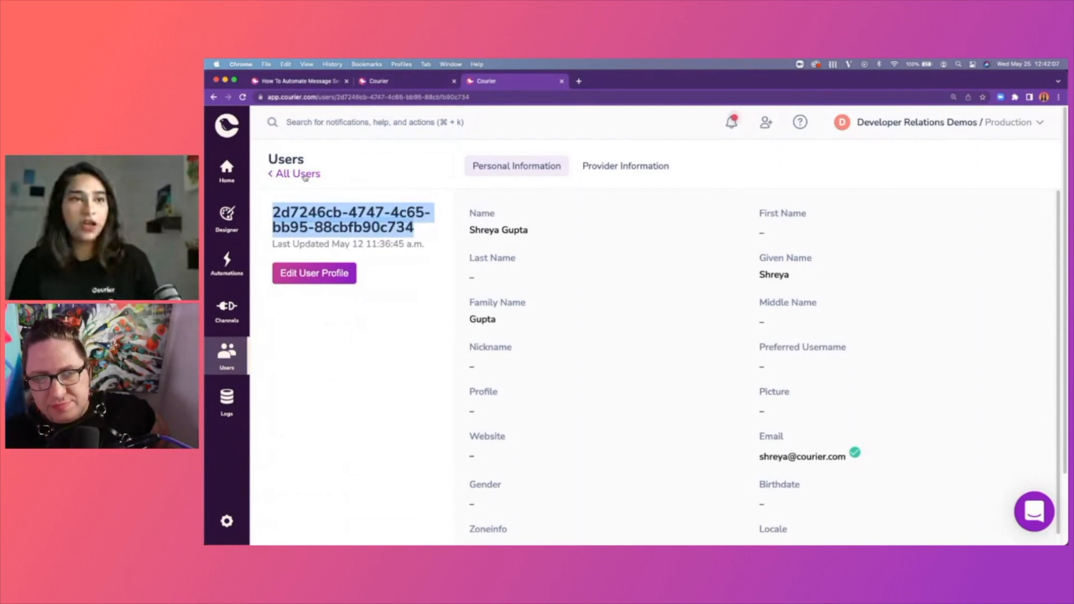
pyautogui.click(411, 80)
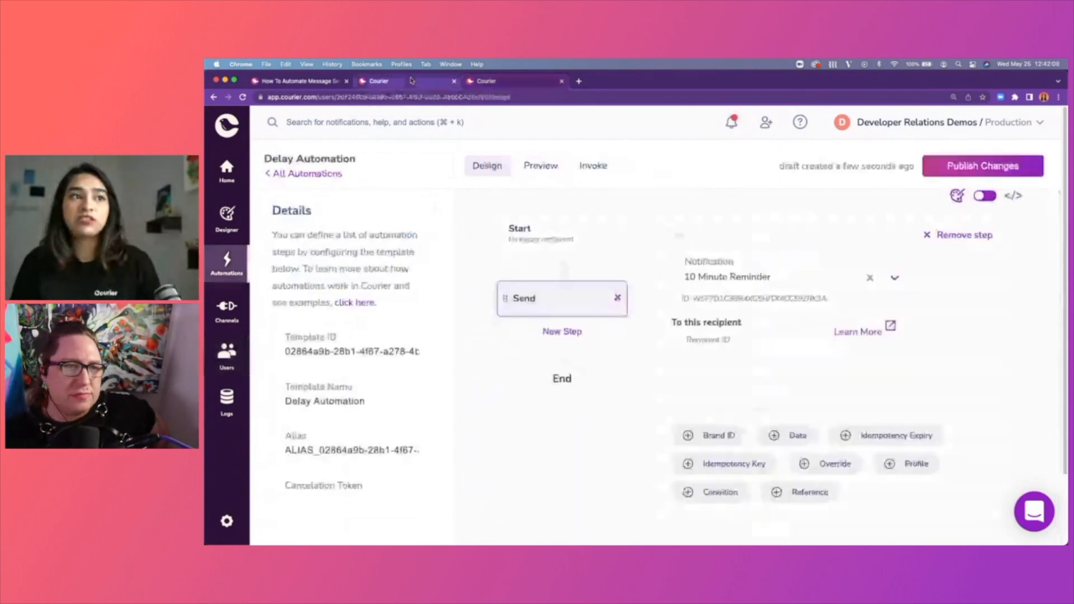
# Paste the copied user ID into the Send step's Recipient ID and add a Delay step.
pyautogui.click(745, 359)
pyautogui.press('super+v')
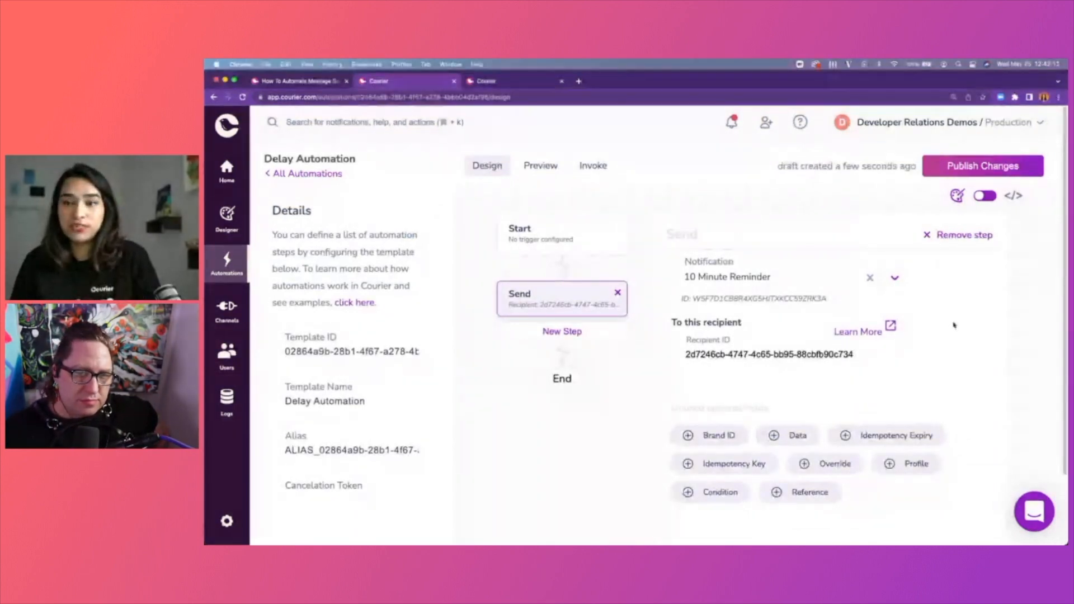
pyautogui.click(590, 336)
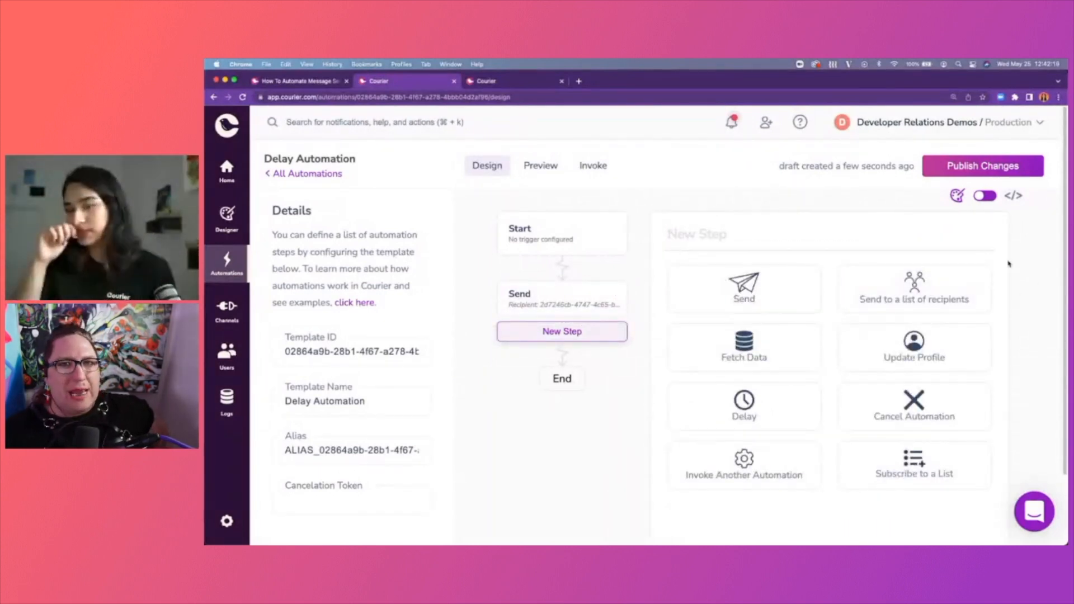
pyautogui.click(749, 408)
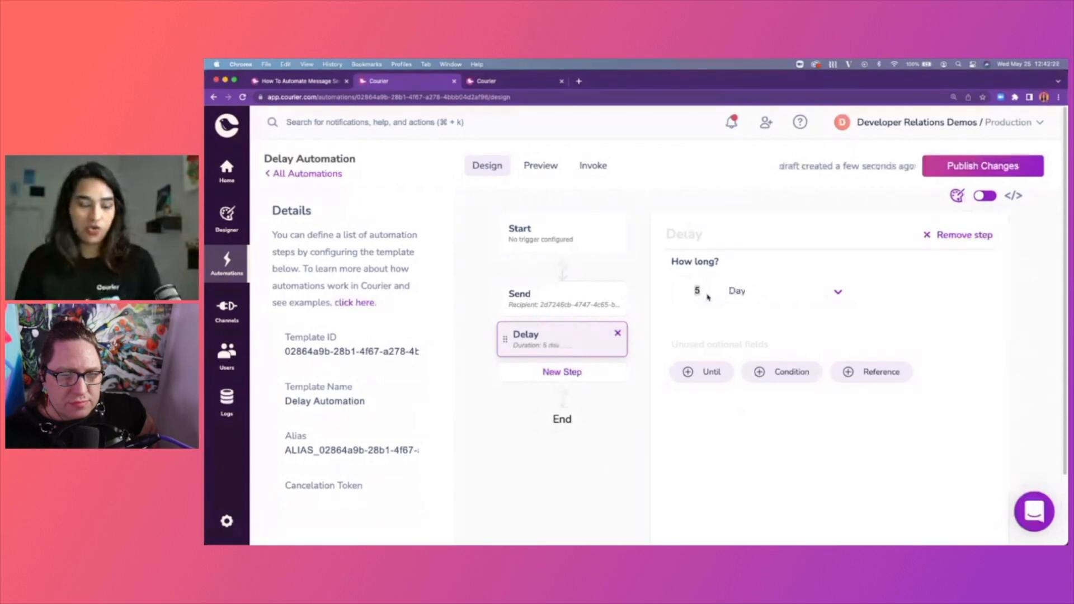
# Set the delay to 1 day, publish the changes, and add another new step.
pyautogui.write('1')
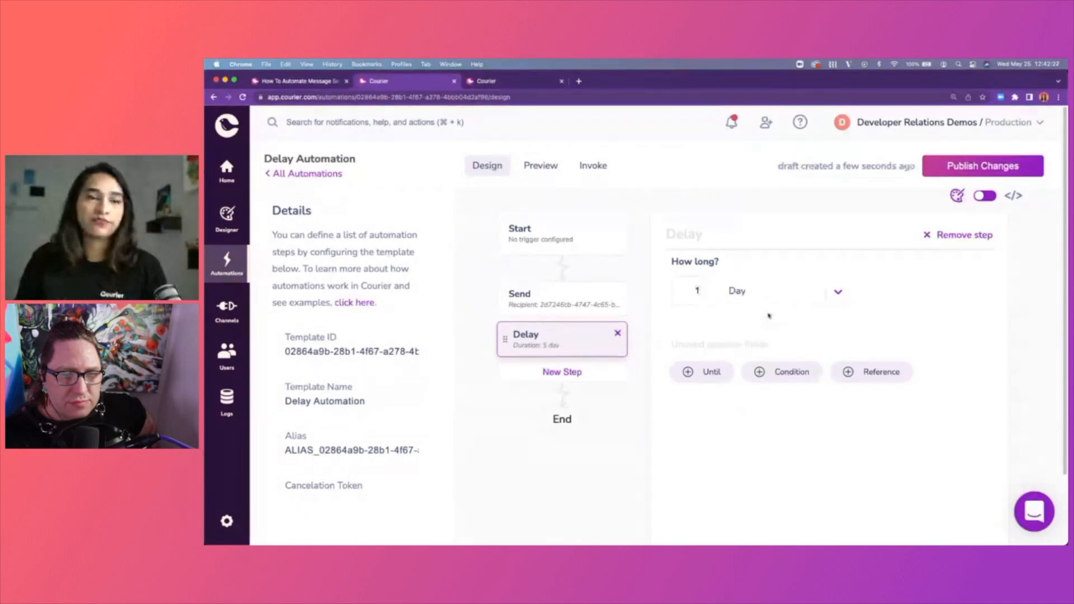
pyautogui.scroll(-1, 847, 276)
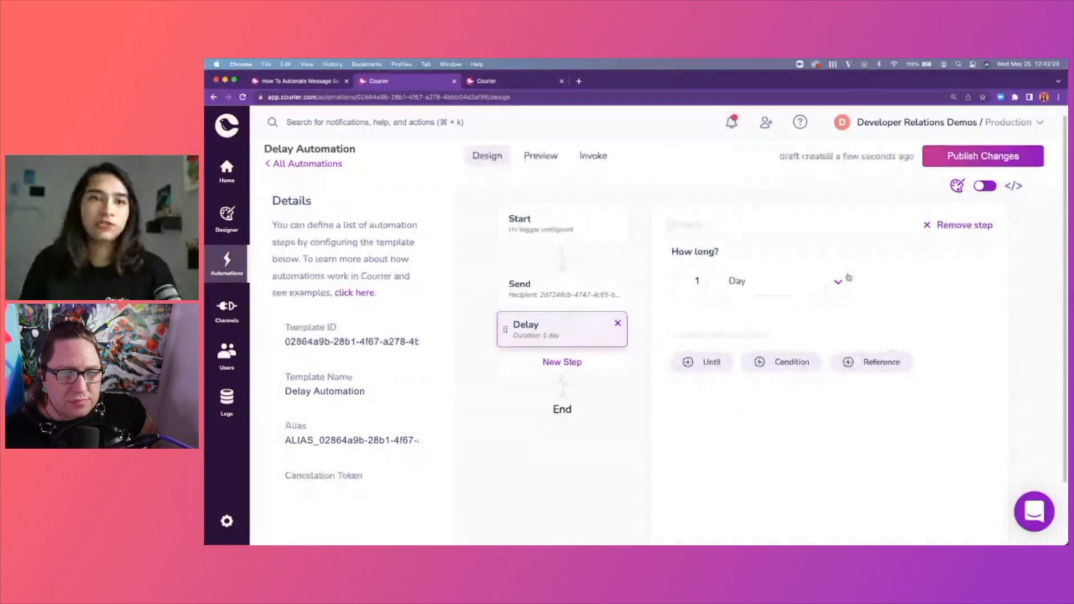
pyautogui.scroll(1, 848, 277)
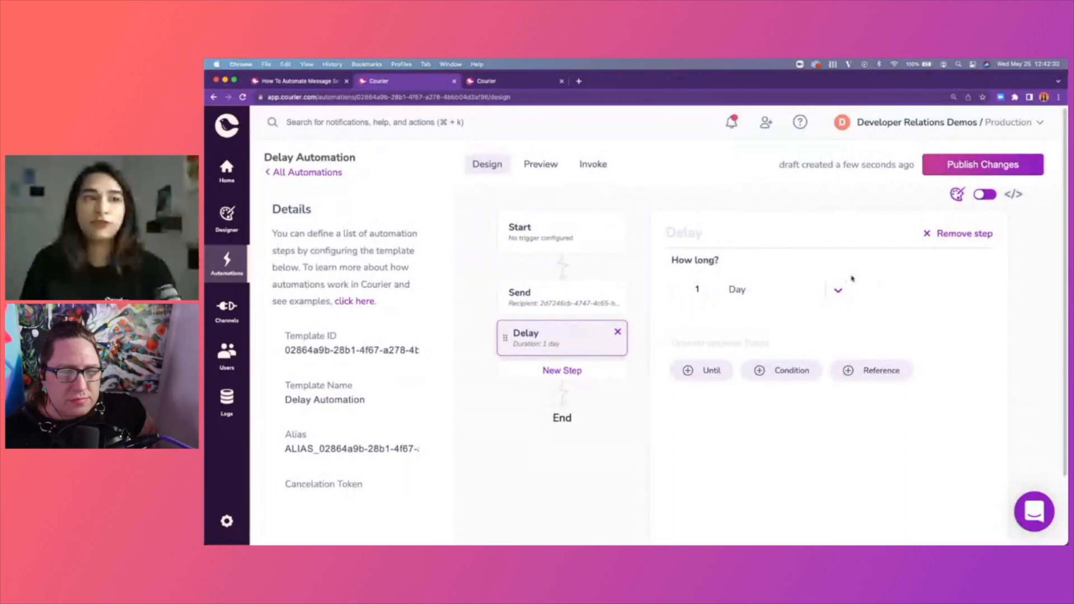
pyautogui.click(1014, 174)
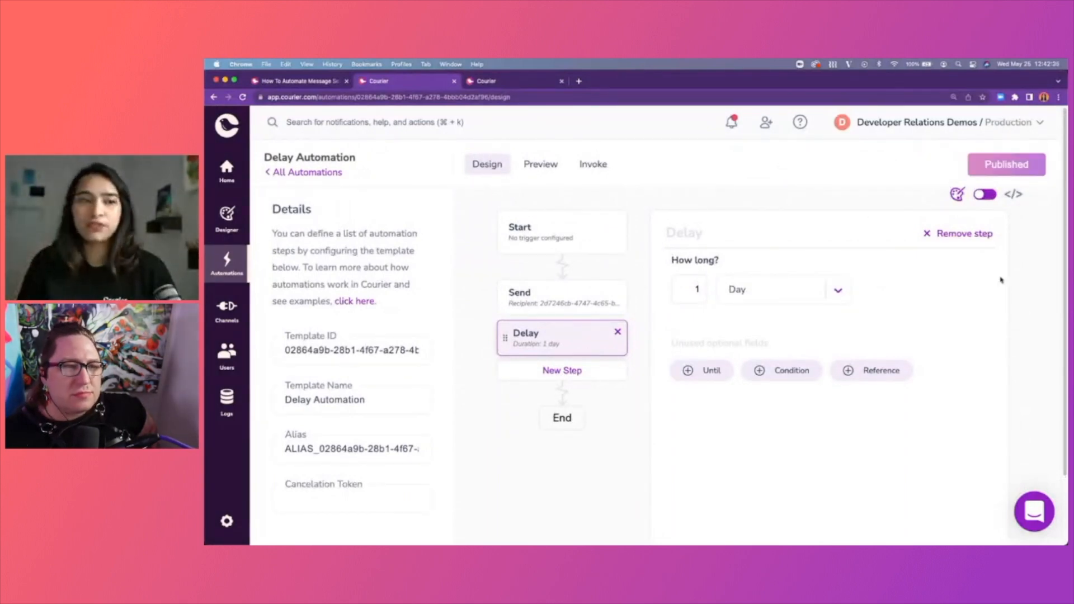
pyautogui.click(594, 374)
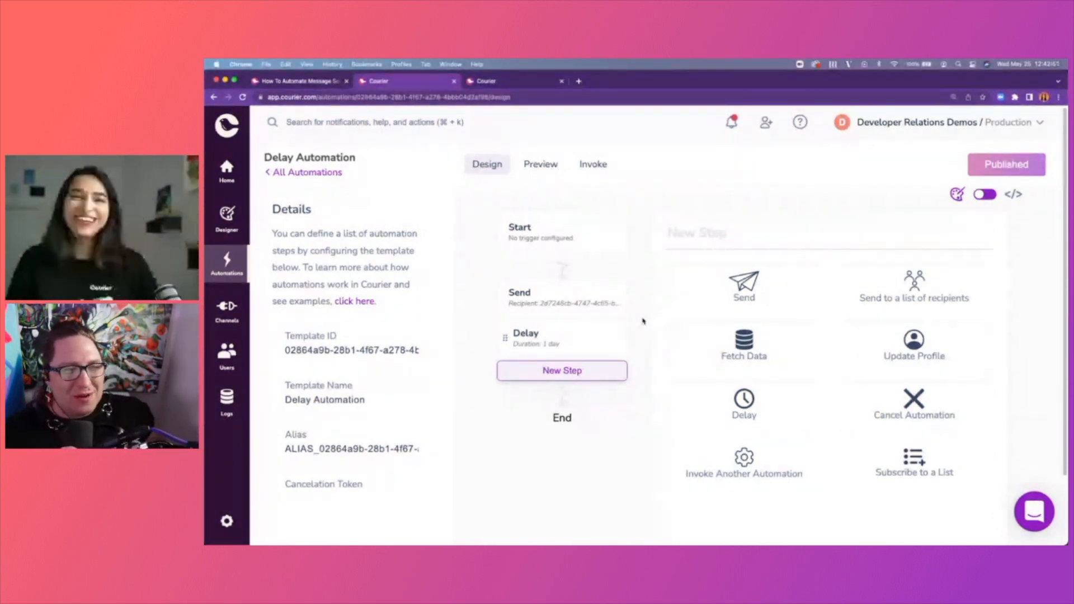
# Confirm the Send step keeps 10 Minute Reminder as its notification.
pyautogui.click(556, 299)
pyautogui.click(770, 288)
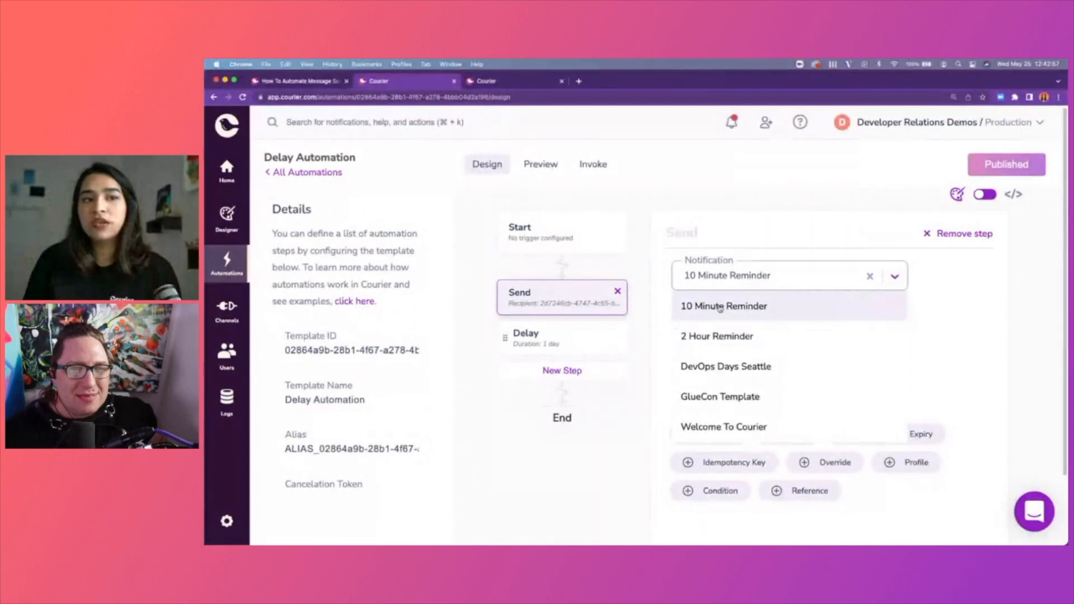
pyautogui.click(948, 307)
# Inspect the 10 Minute Reminder's Email channel and Gmail provider settings and reload it.
pyautogui.click(226, 216)
pyautogui.click(526, 250)
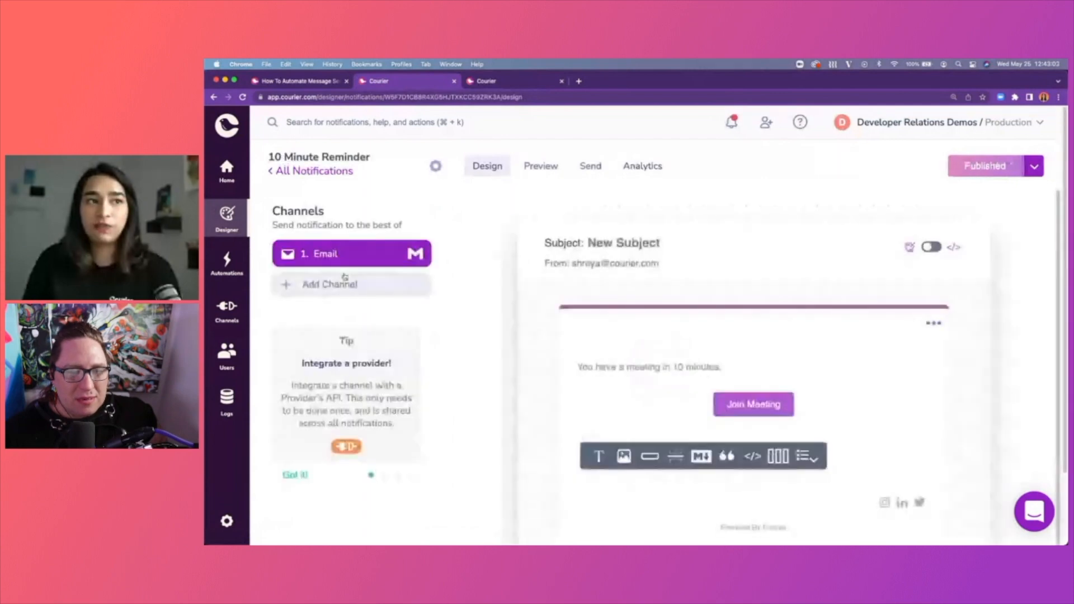
pyautogui.click(404, 257)
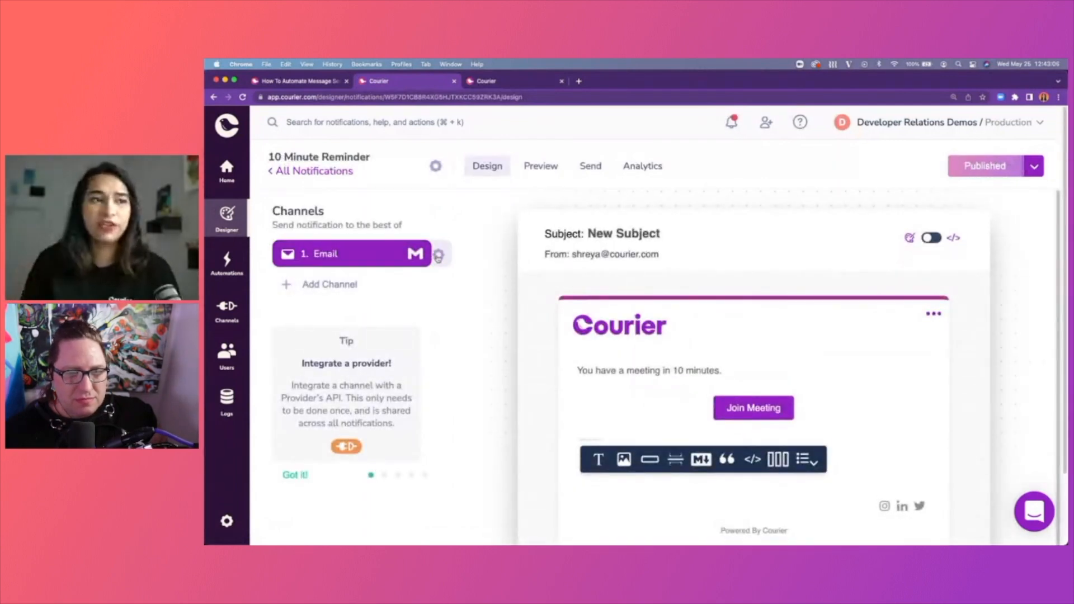
pyautogui.click(378, 292)
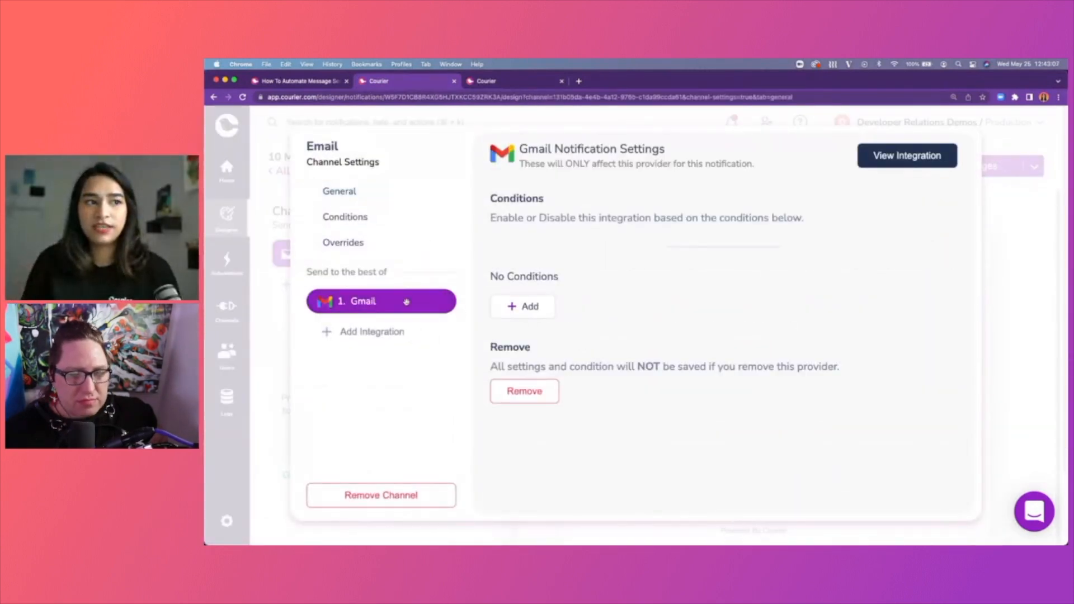
pyautogui.click(692, 376)
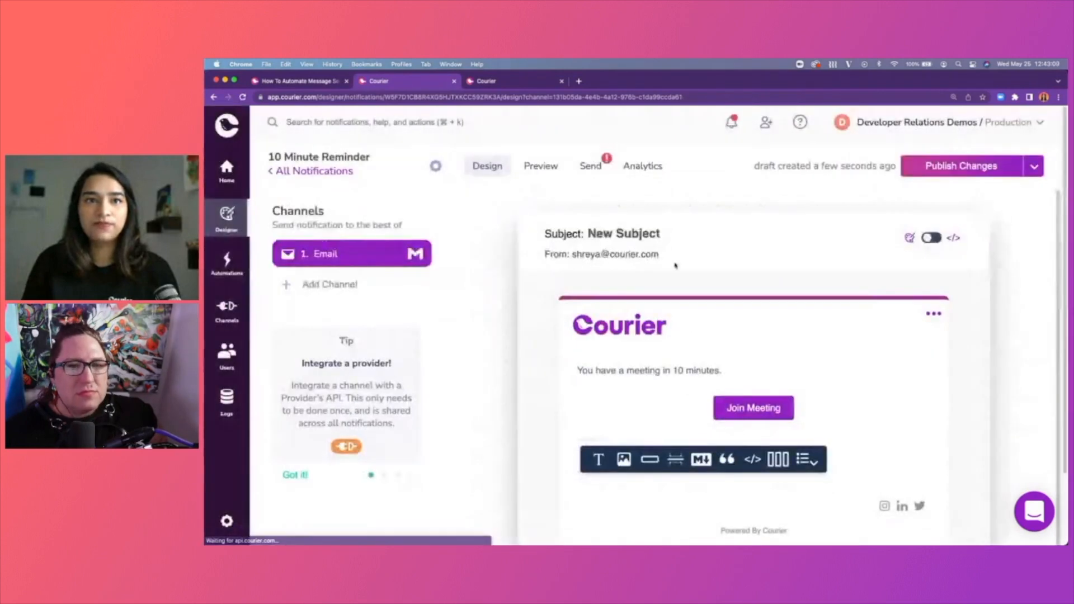
pyautogui.click(223, 274)
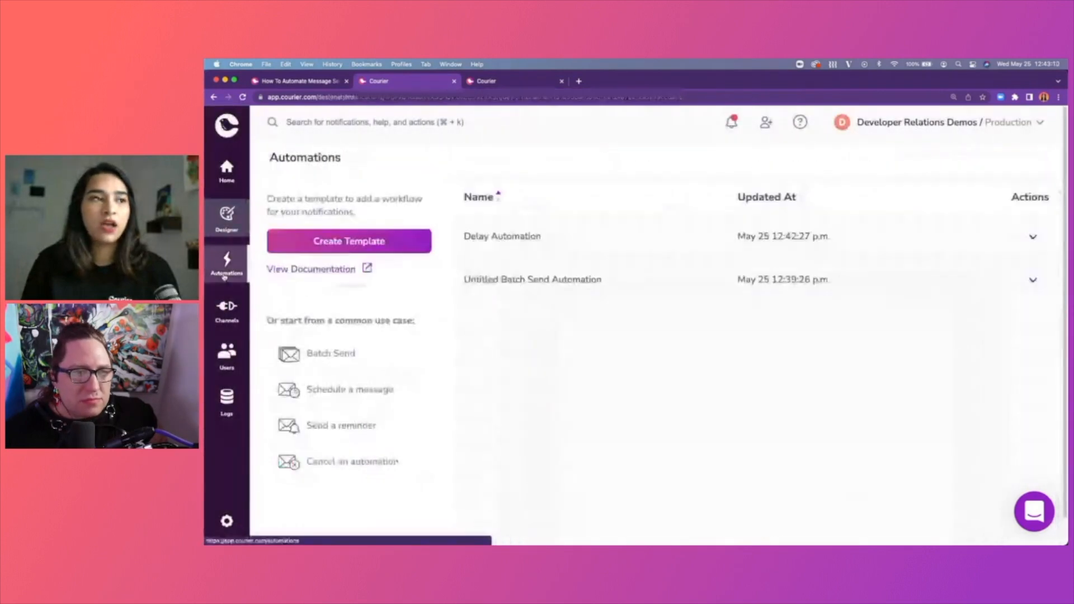
# Open Delay Automation in JSON code view and highlight its send step block, zooming in to read.
pyautogui.click(552, 235)
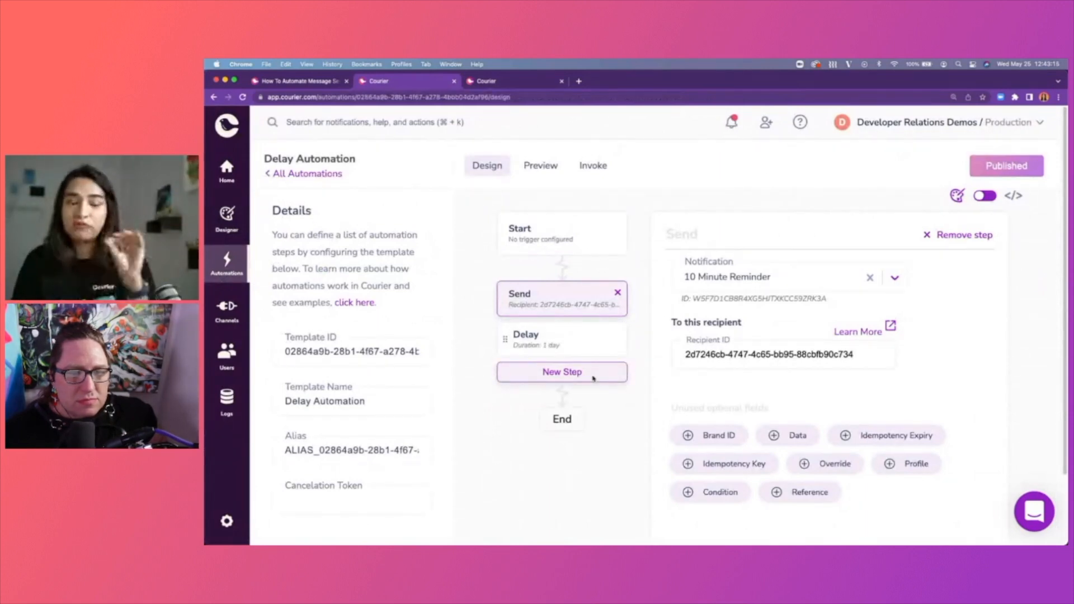
pyautogui.click(989, 199)
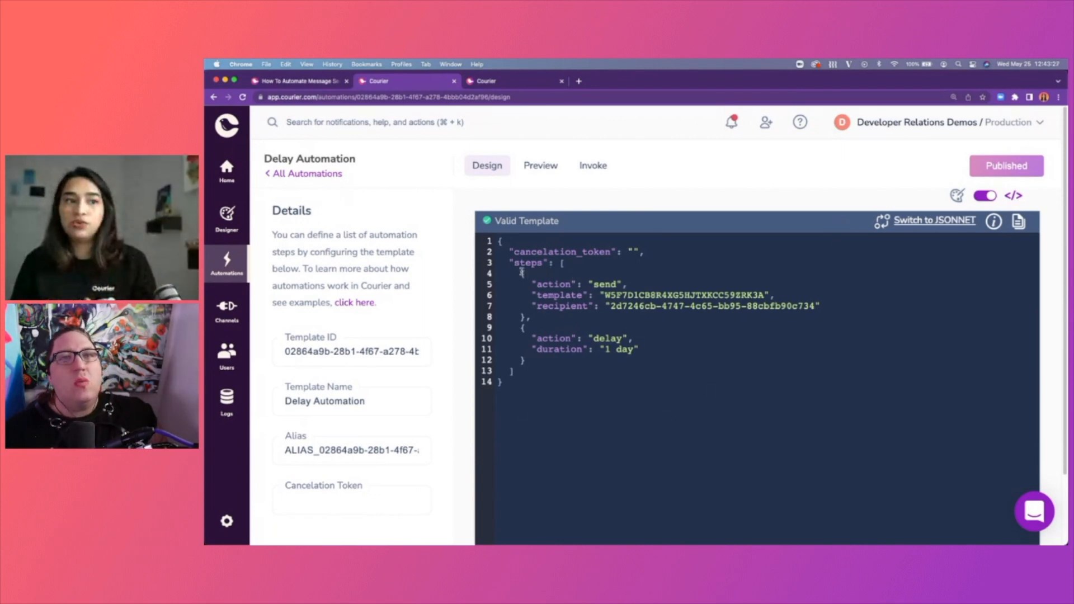
pyautogui.moveTo(521, 273); pyautogui.dragTo(545, 314)
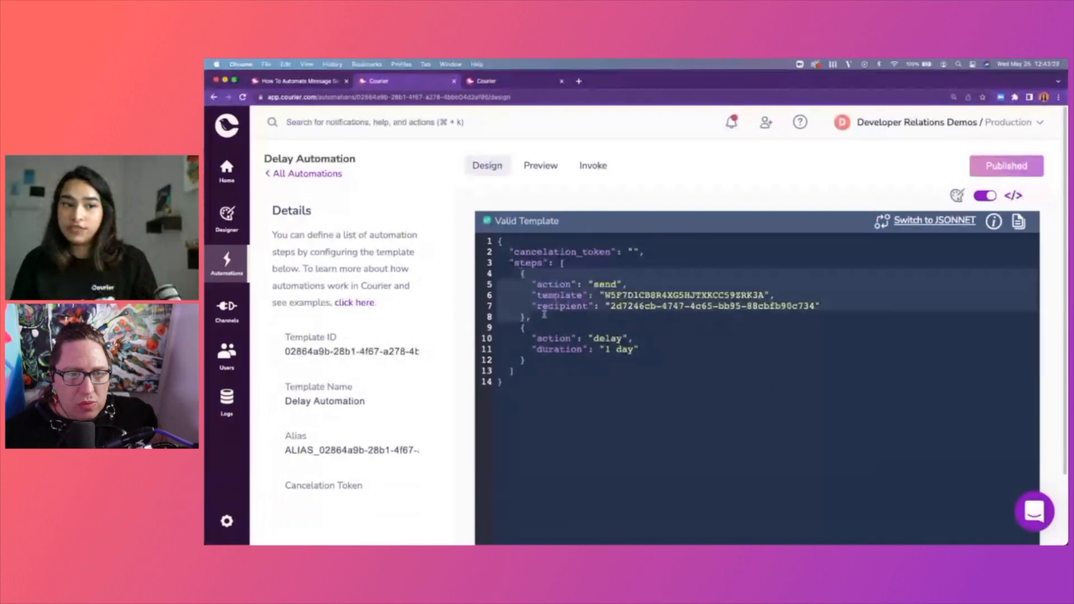
pyautogui.click(545, 315)
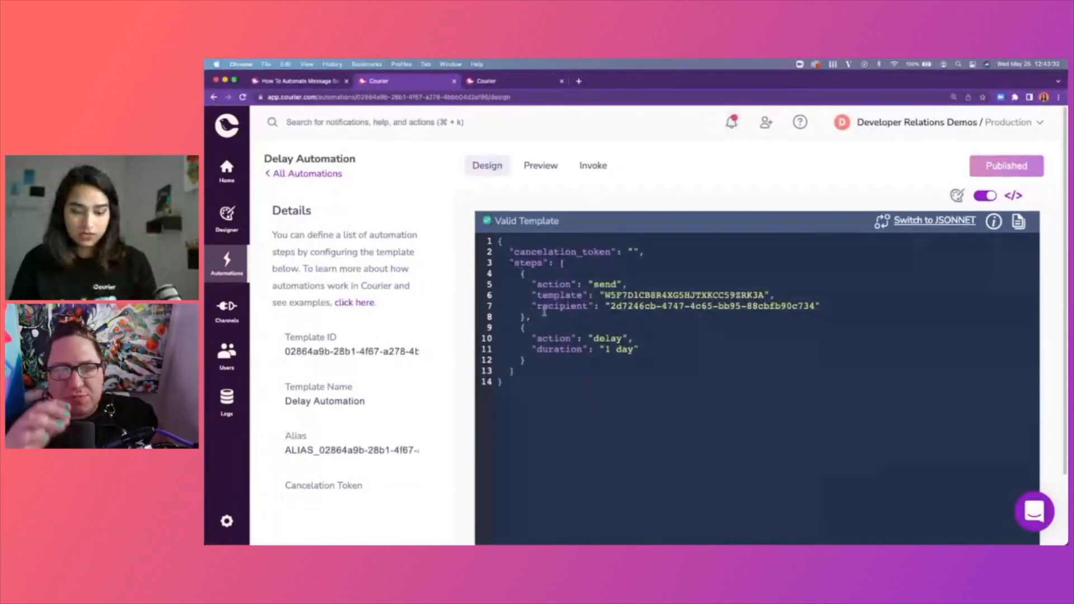
pyautogui.press('super+equal')
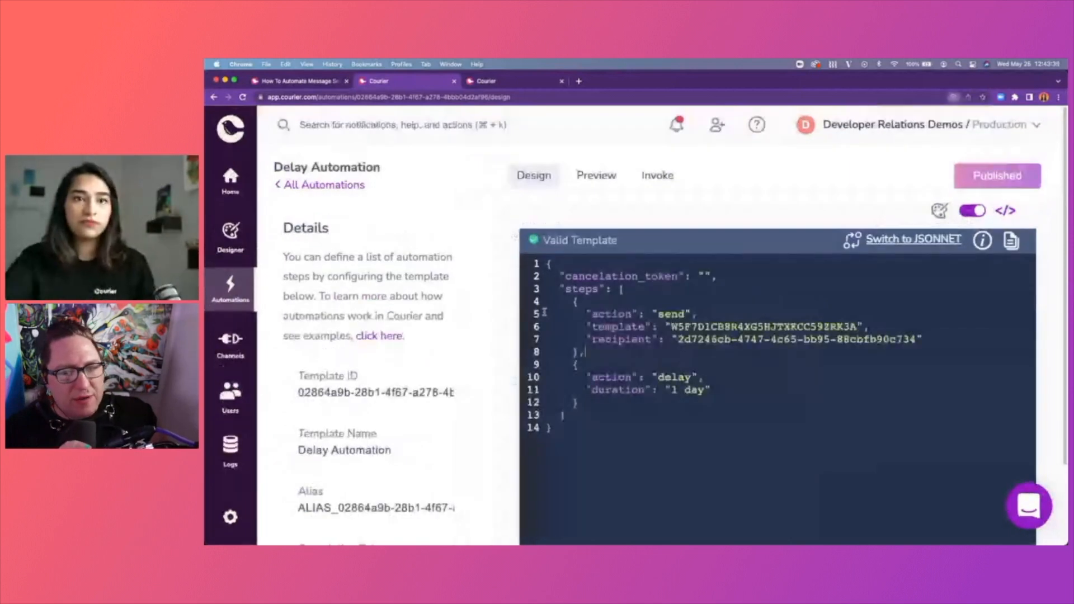
pyautogui.scroll(-1, 748, 333)
pyautogui.scroll(-2, 749, 333)
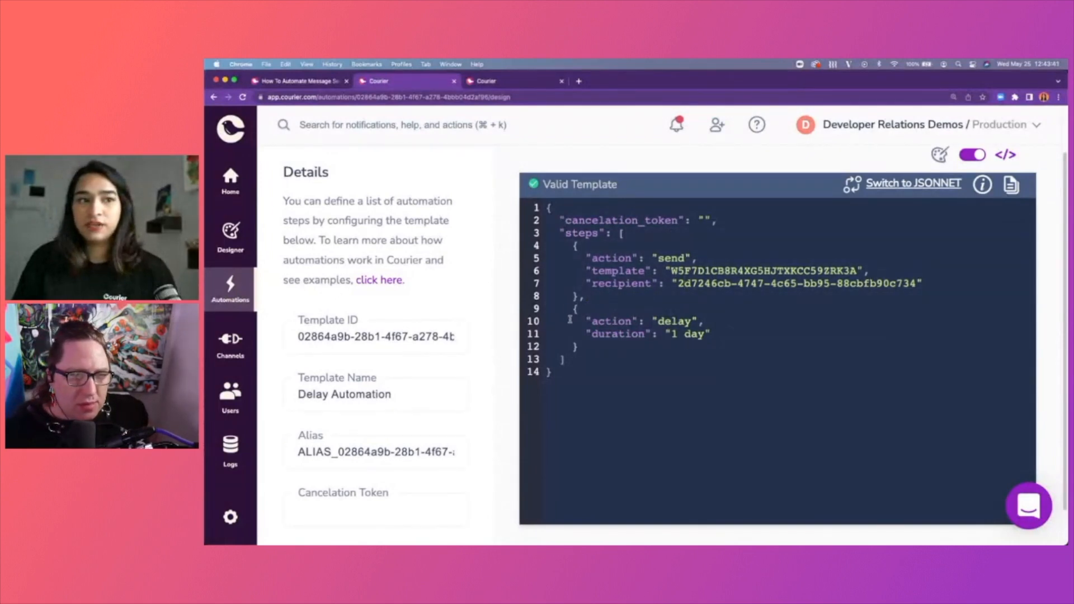
pyautogui.moveTo(593, 293); pyautogui.dragTo(670, 354)
pyautogui.click(670, 351)
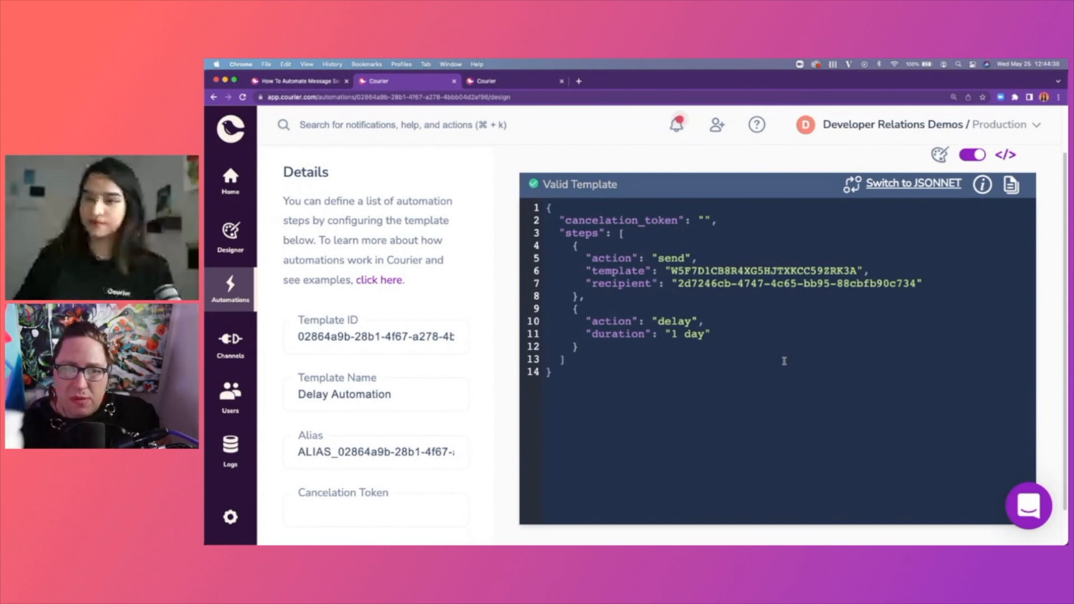
# Delete the highlighted send step code, then toggle to the visual designer and back to JSON to confirm it validates.
pyautogui.moveTo(571, 248); pyautogui.dragTo(578, 308)
pyautogui.click(598, 286)
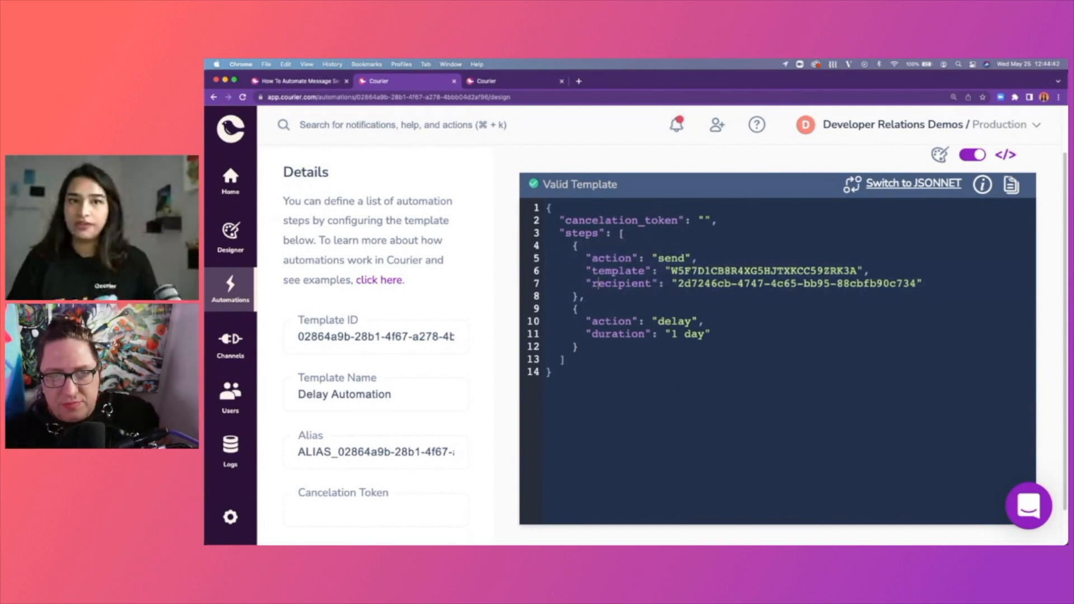
pyautogui.click(973, 155)
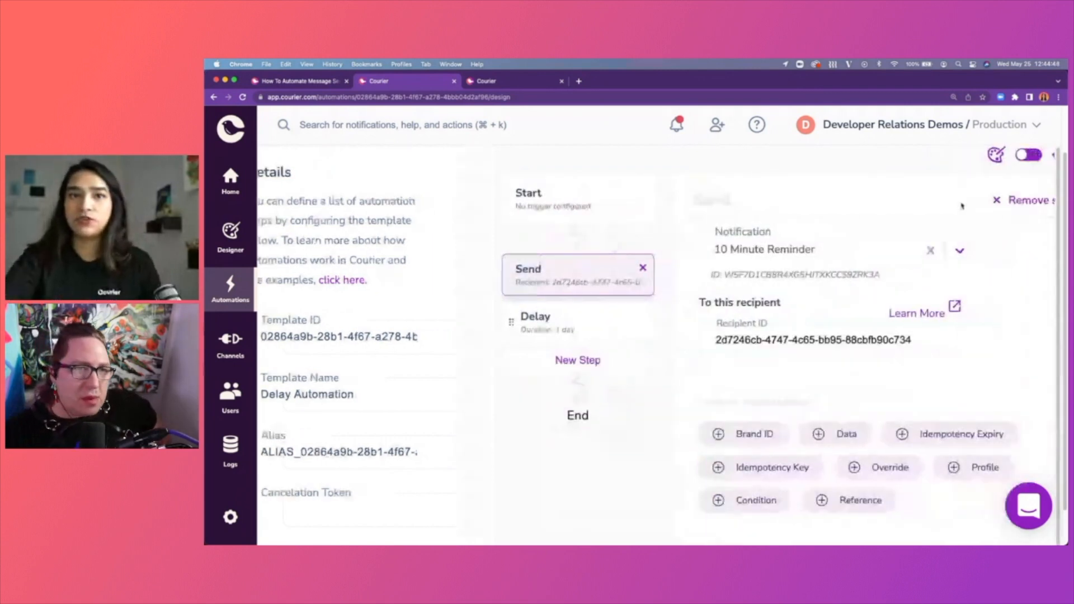
pyautogui.click(1028, 154)
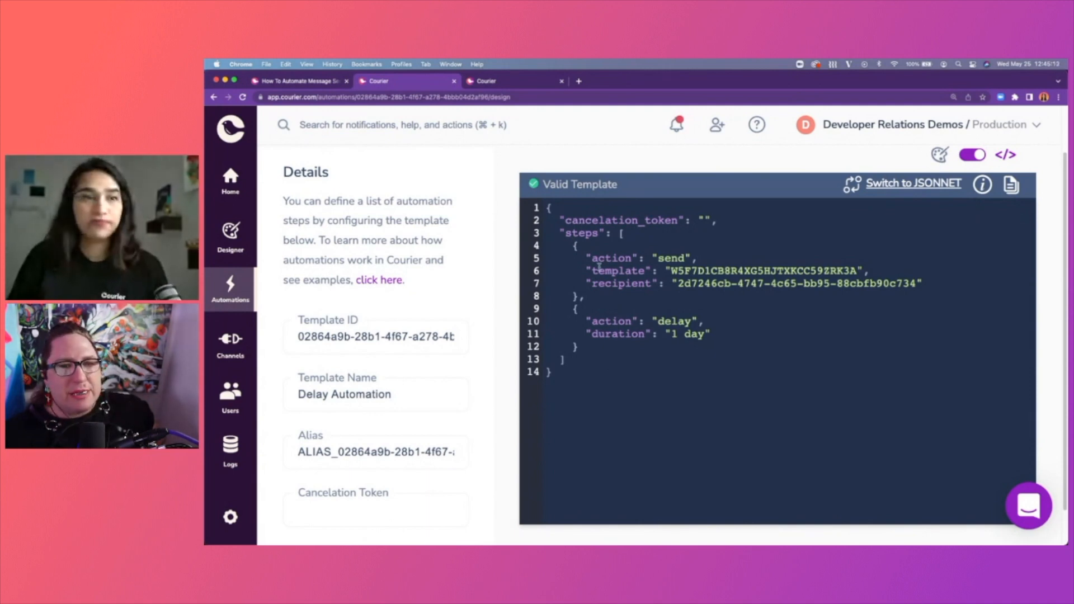
# After the delay step, add a new step object with "action": "send" and an opening "message": { block.
pyautogui.click(622, 349)
pyautogui.write(',')
pyautogui.press('Return')
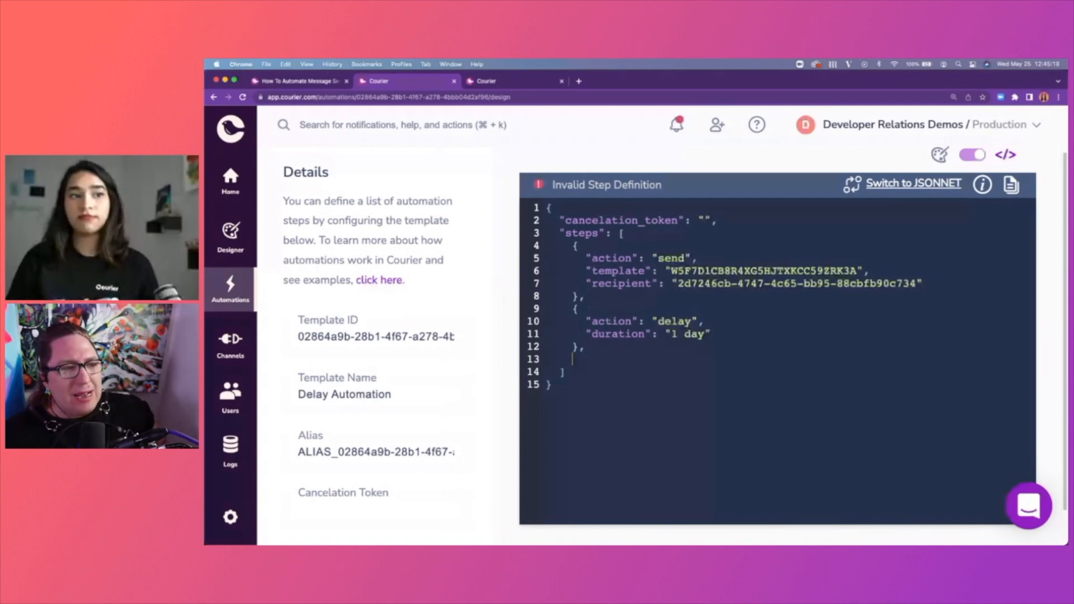
pyautogui.write('{')
pyautogui.press('Return')
pyautogui.write('}')
pyautogui.press('Up')
pyautogui.press('Return')
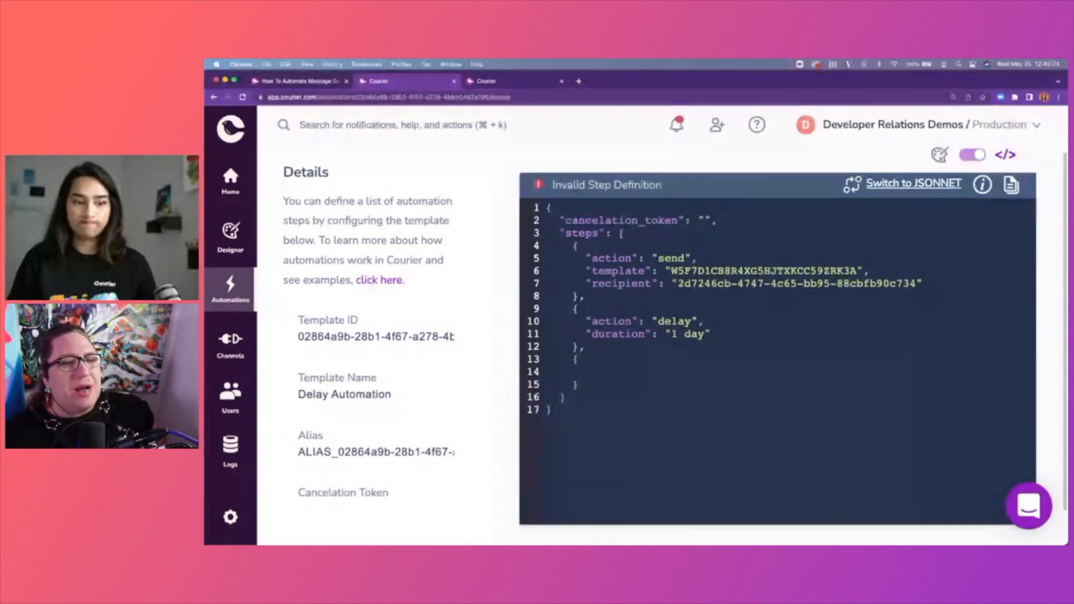
pyautogui.write('"action')
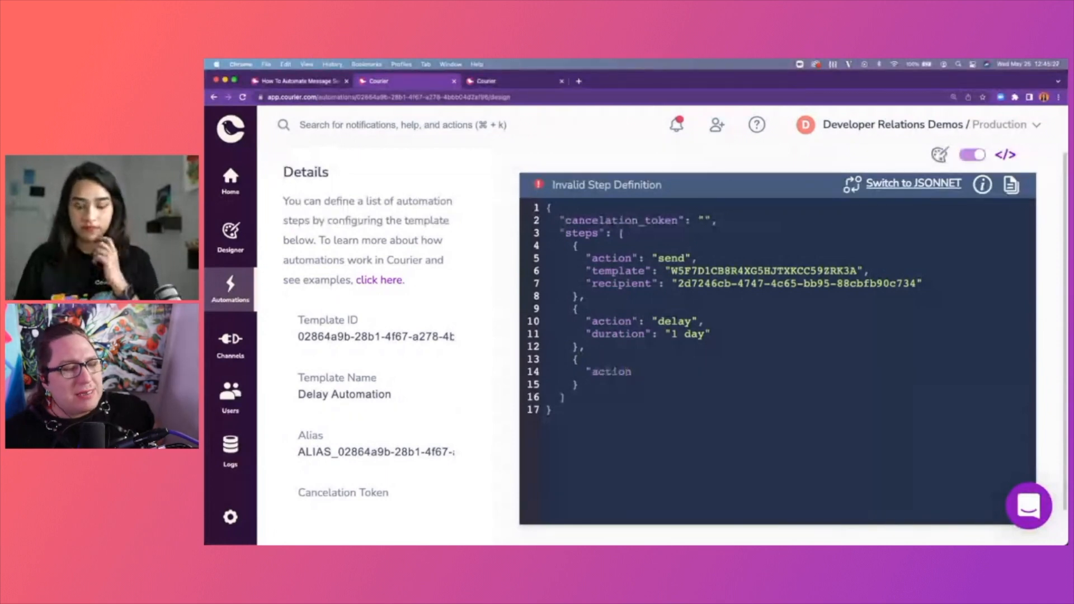
pyautogui.write('": "s')
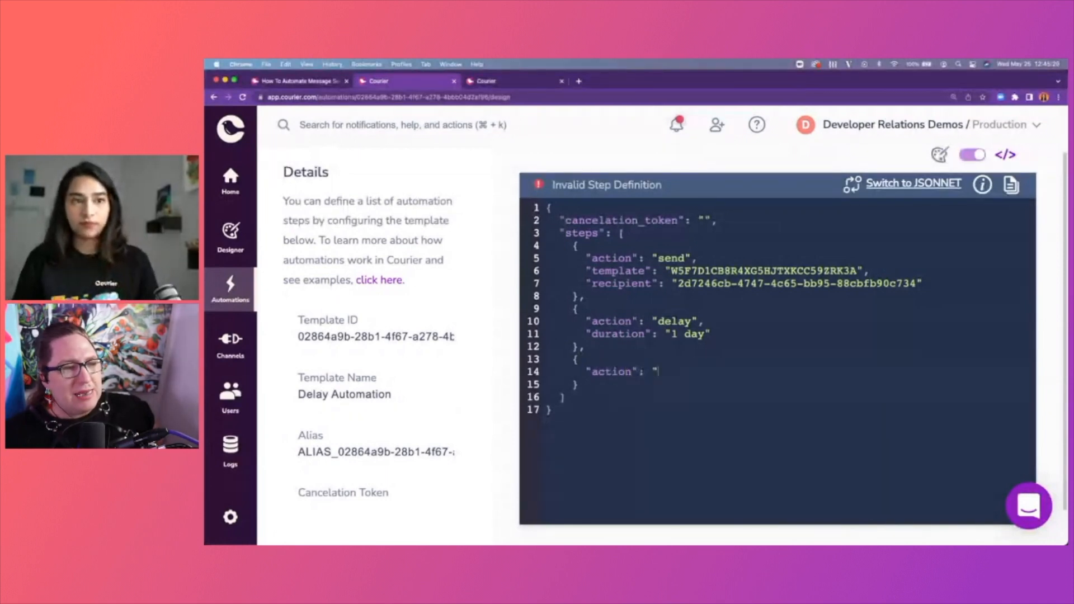
pyautogui.write('end"')
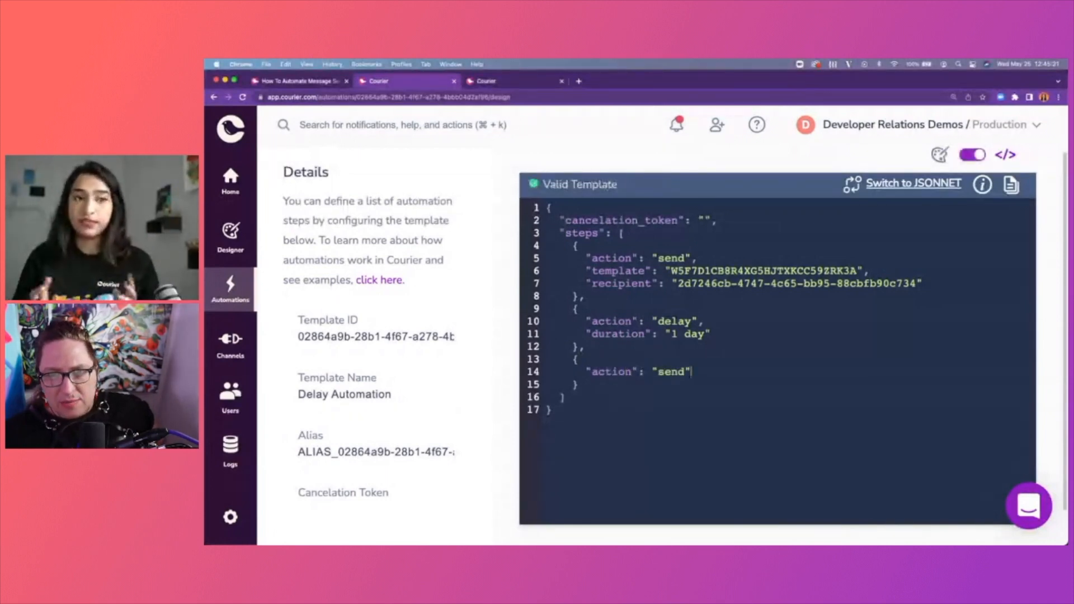
pyautogui.write(',')
pyautogui.press('Return')
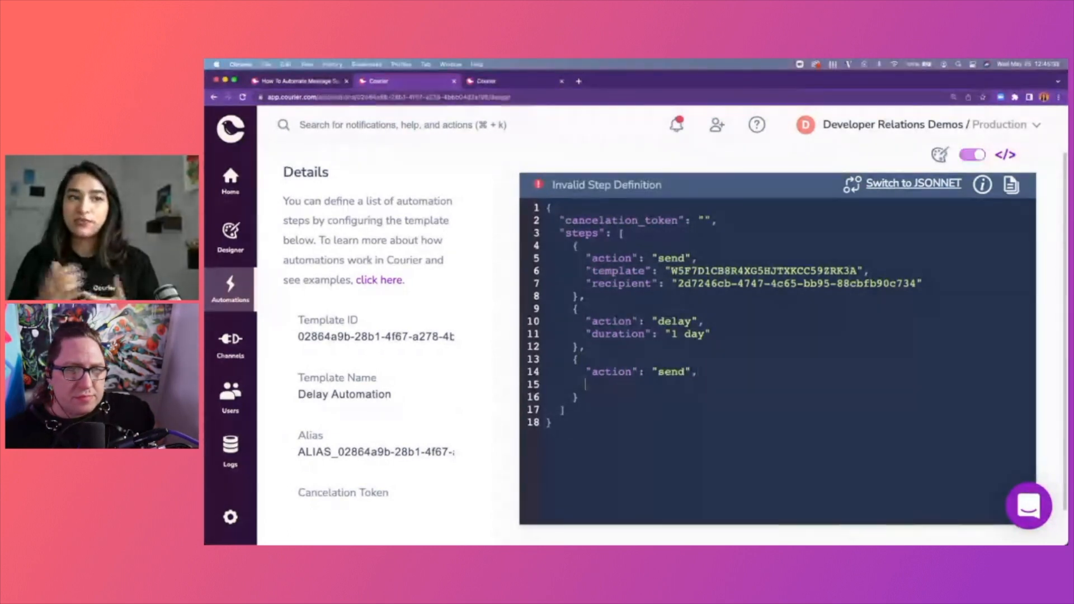
pyautogui.write('"')
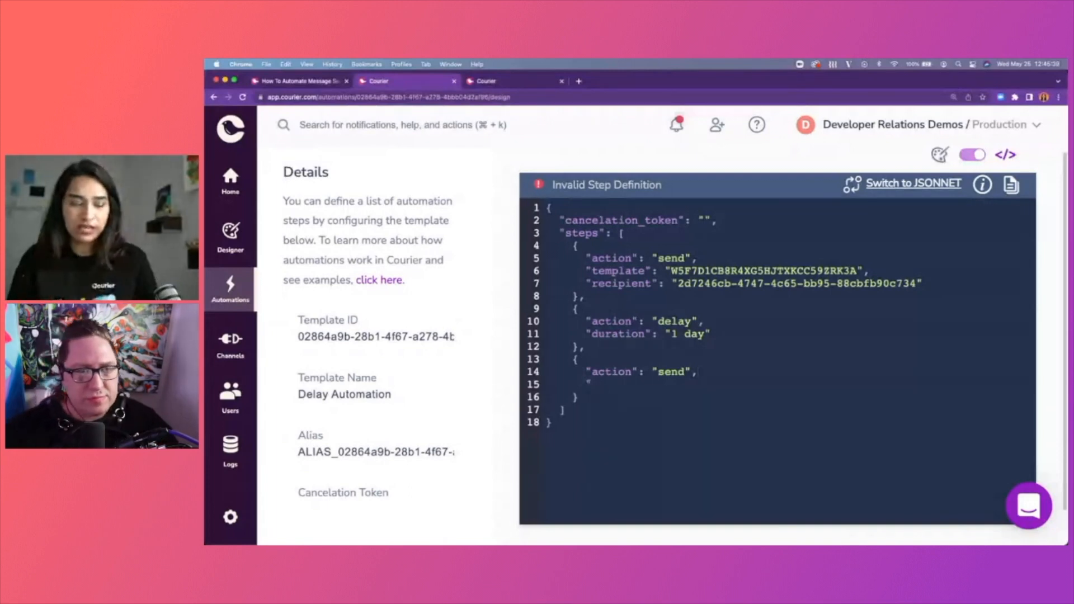
pyautogui.write('message')
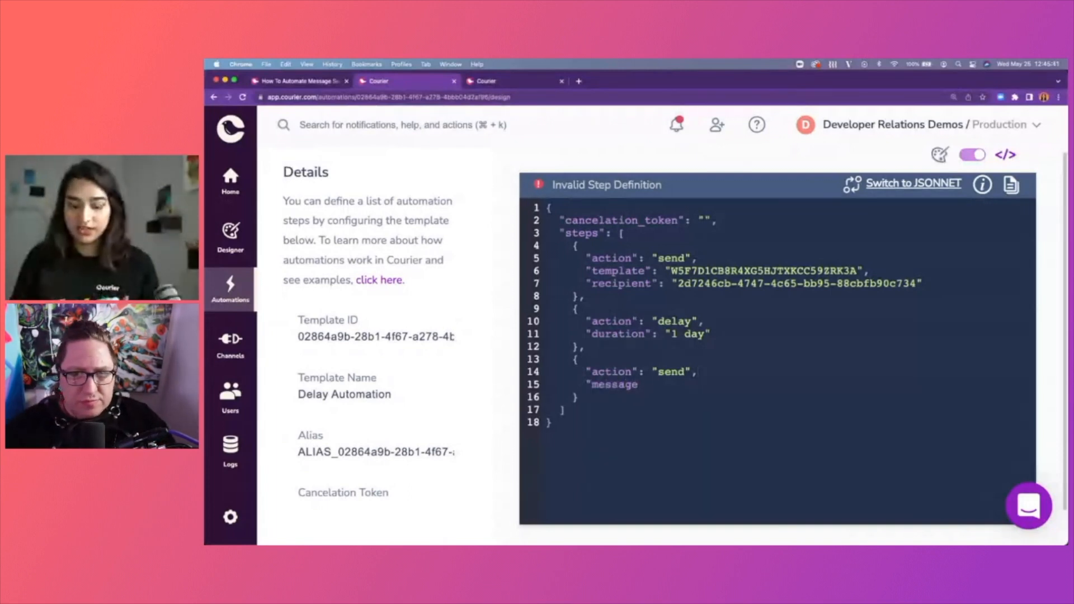
pyautogui.write('"')
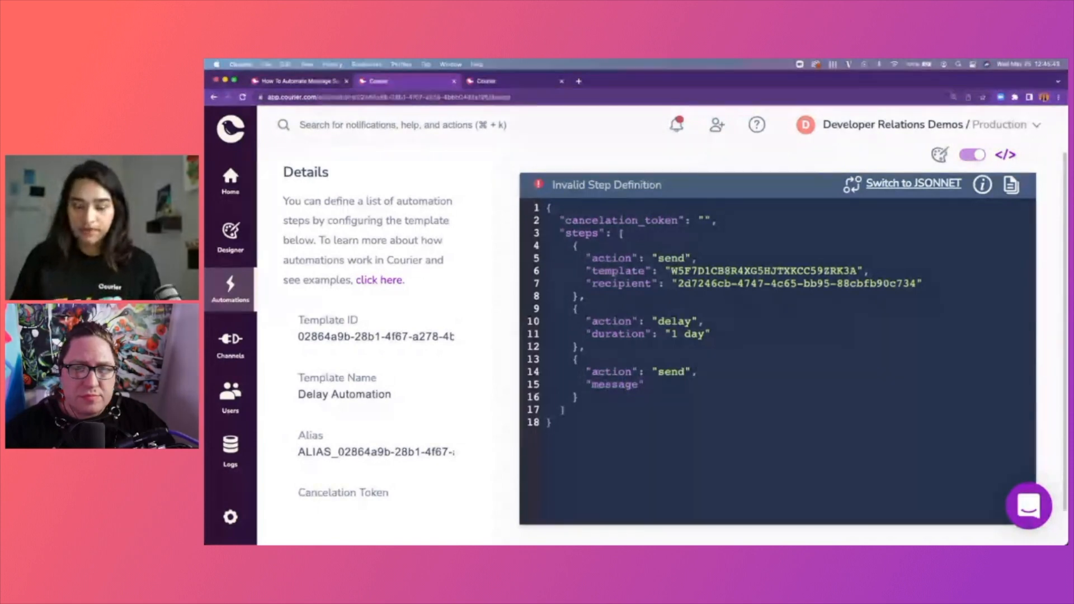
pyautogui.write(': {')
# Close the message block and give it a nested "to" recipient containing the recipient's email address.
pyautogui.press('Return')
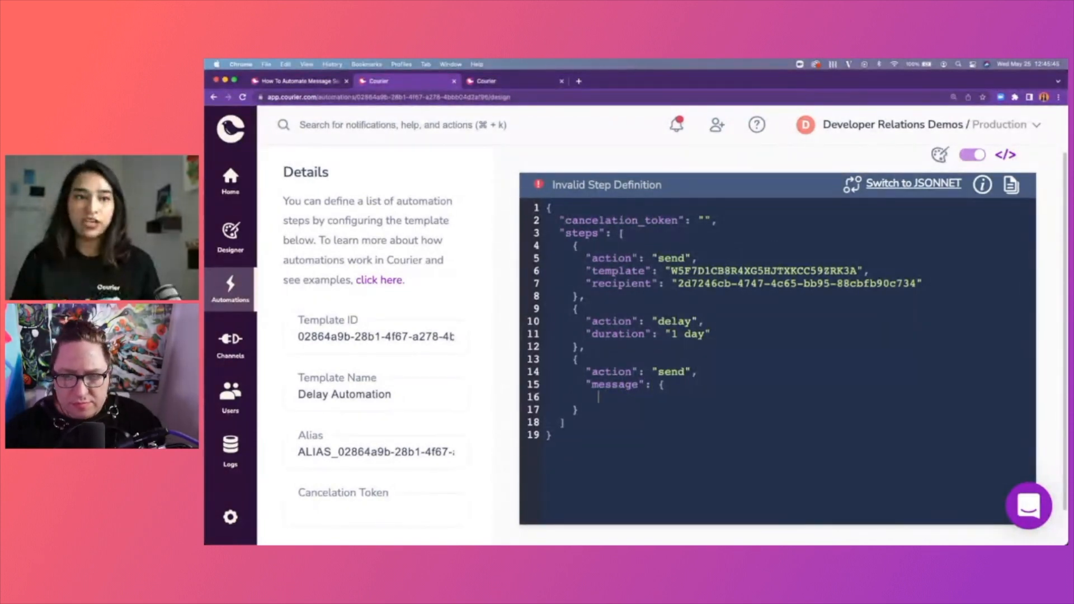
pyautogui.write('}')
pyautogui.click(685, 386)
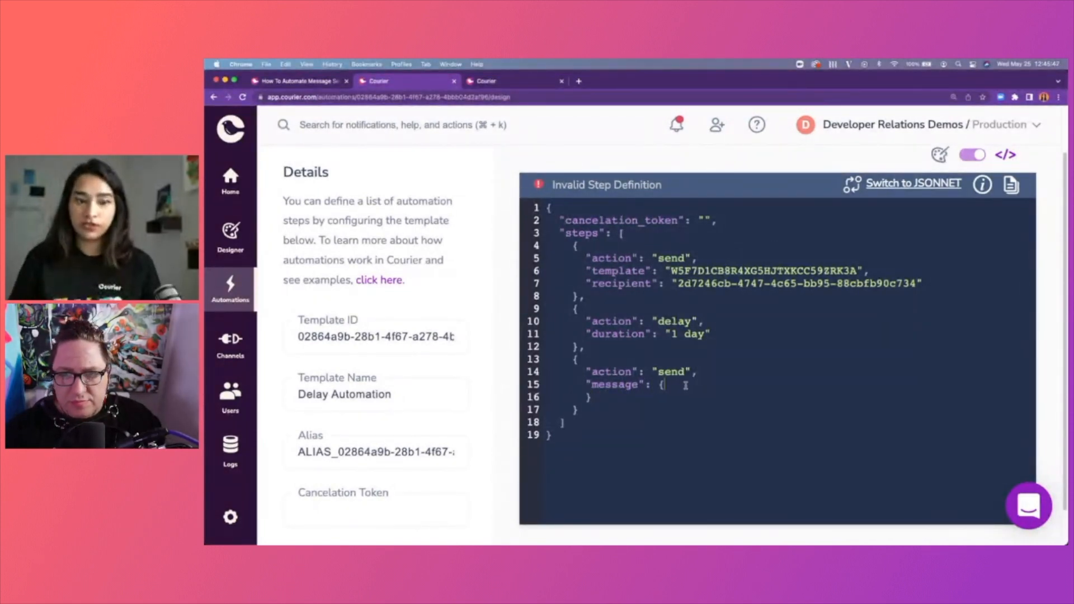
pyautogui.press('Return')
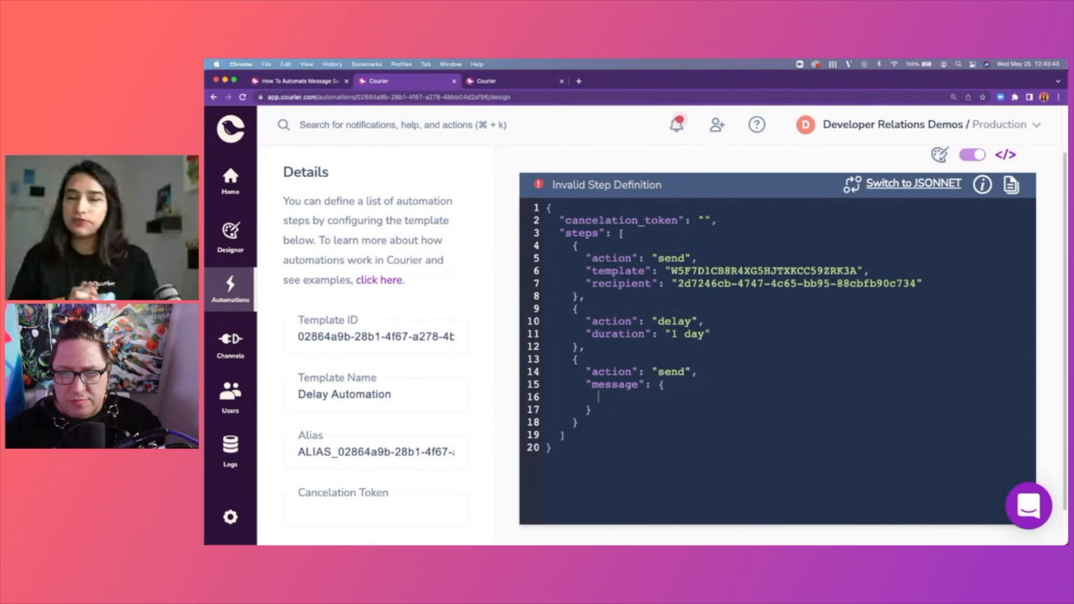
pyautogui.write('"')
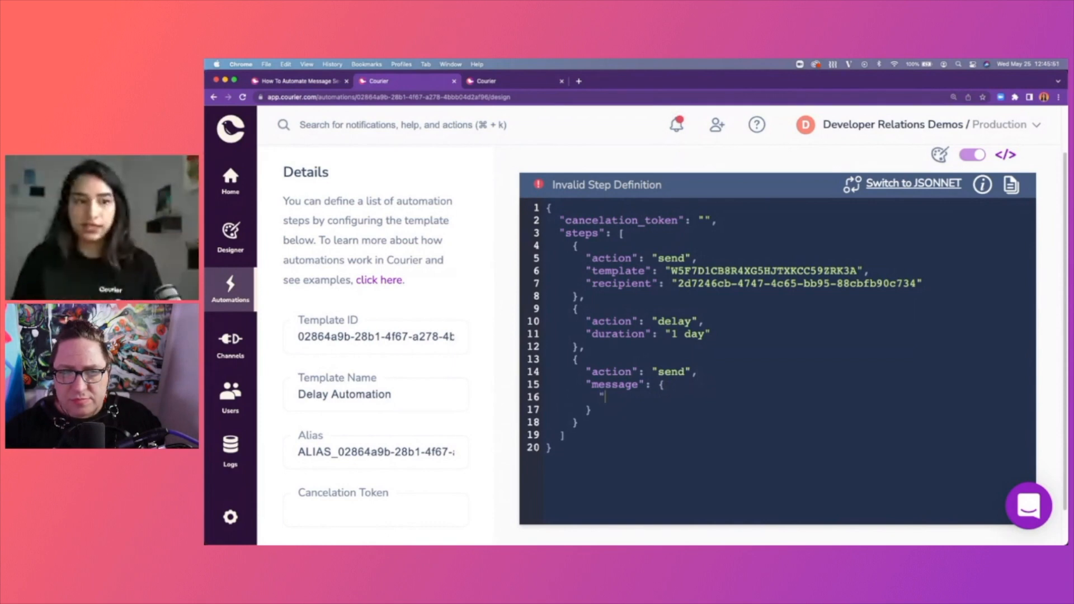
pyautogui.write('to"')
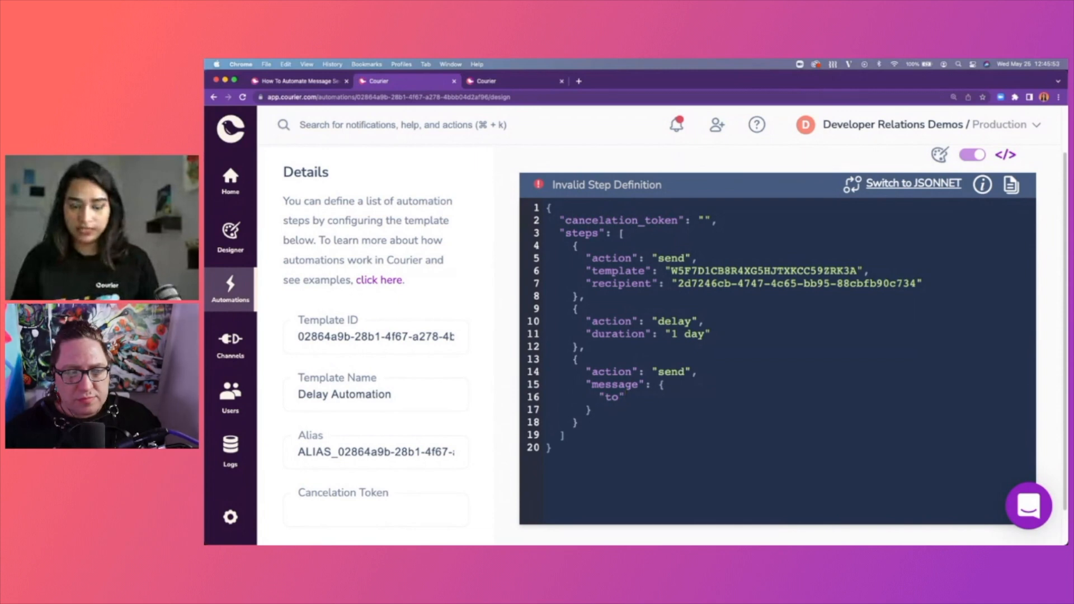
pyautogui.write(': "')
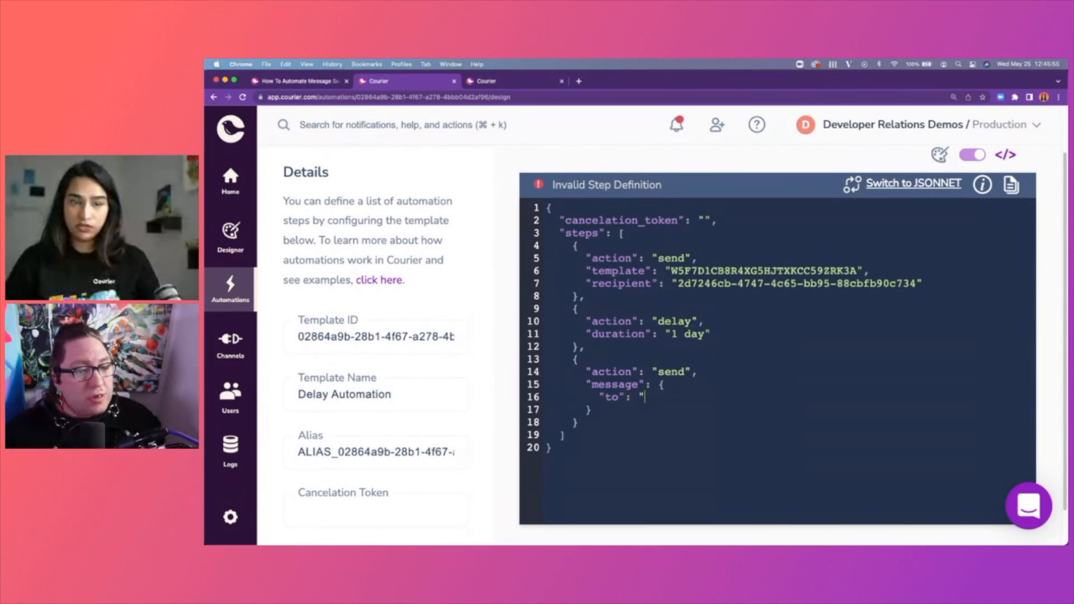
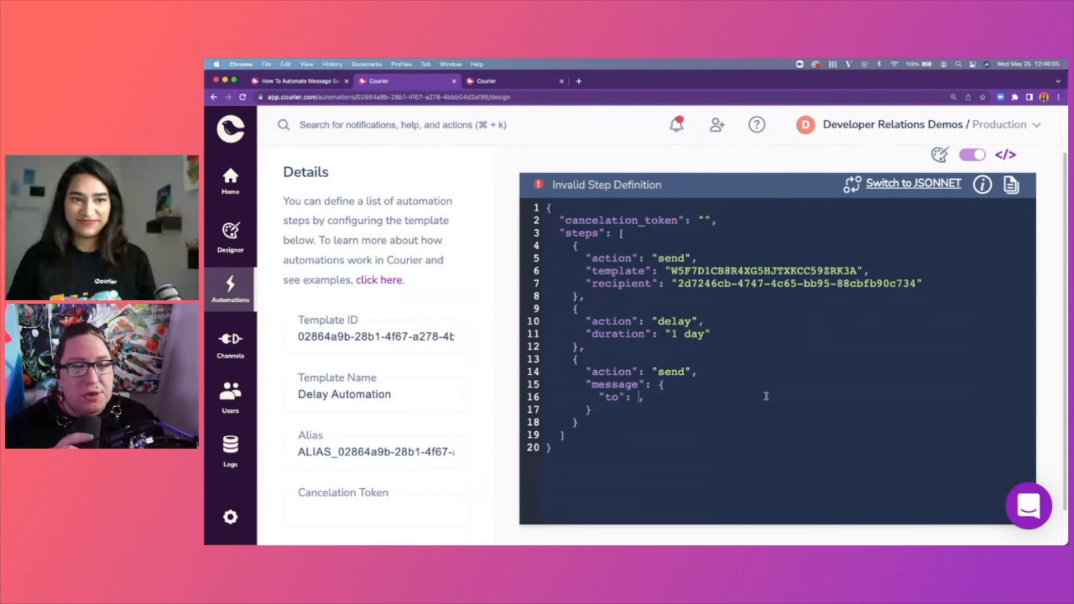
pyautogui.write('{')
pyautogui.press('Return')
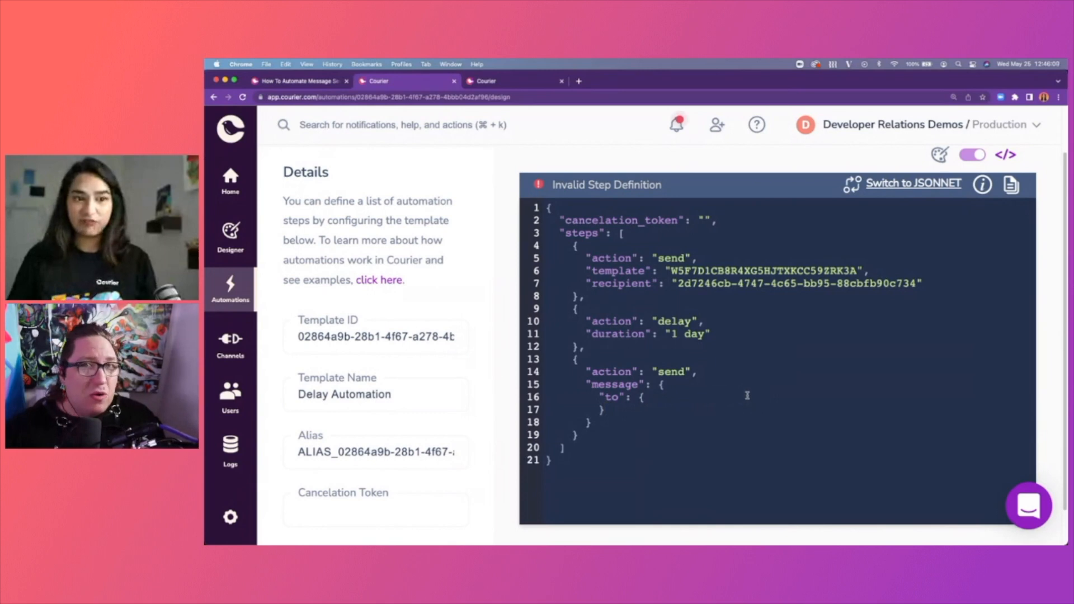
pyautogui.press('Return')
pyautogui.write('"emai')
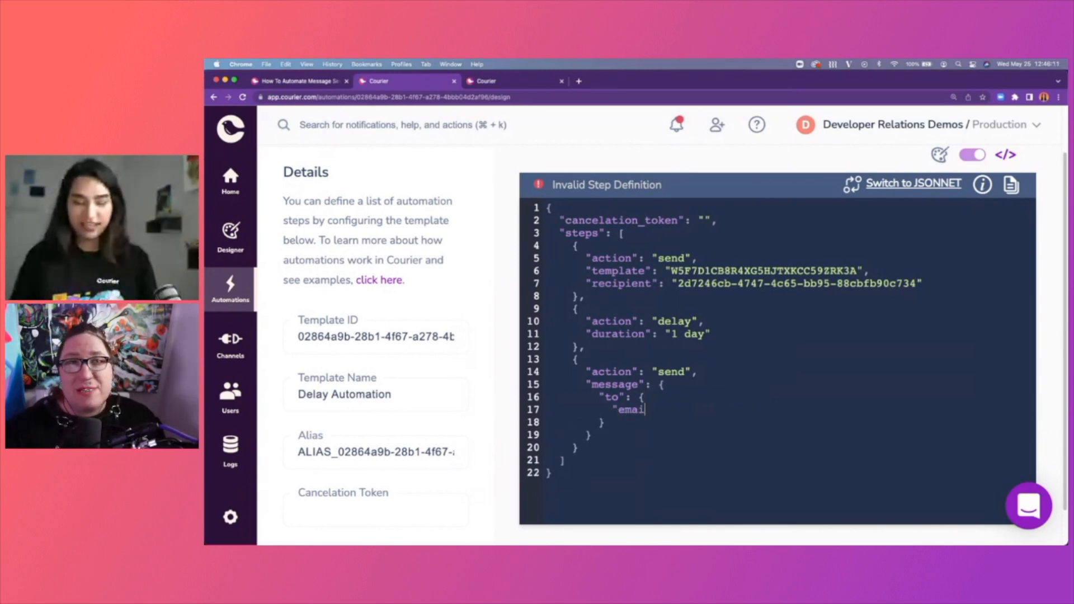
pyautogui.write('l":')
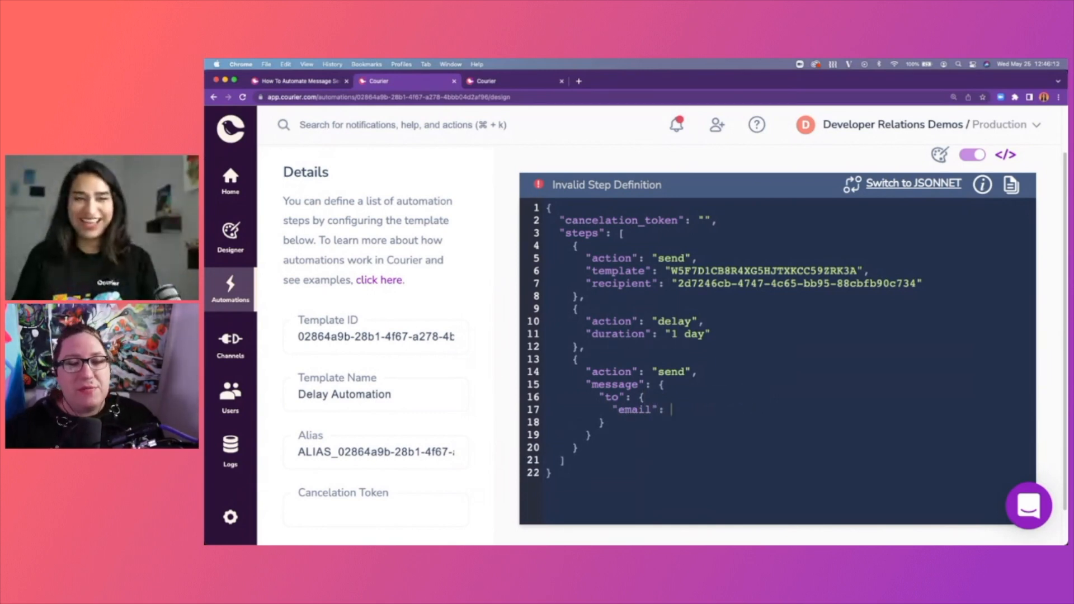
pyautogui.press('super+v')
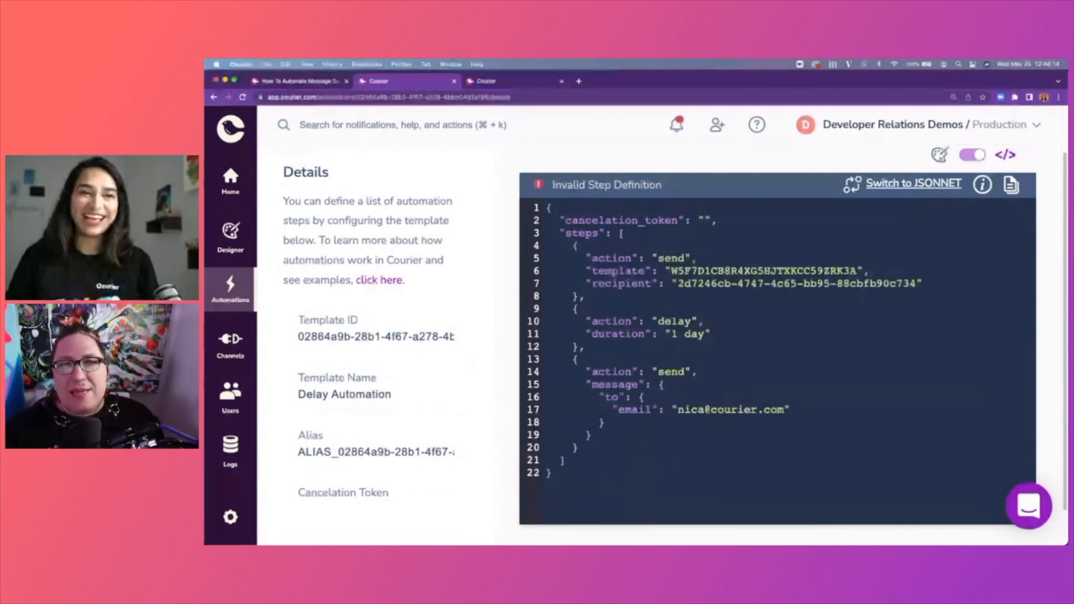
# Add an empty "content" key after the recipient block.
pyautogui.scroll(-1, 674, 409)
pyautogui.click(674, 409)
pyautogui.write(',')
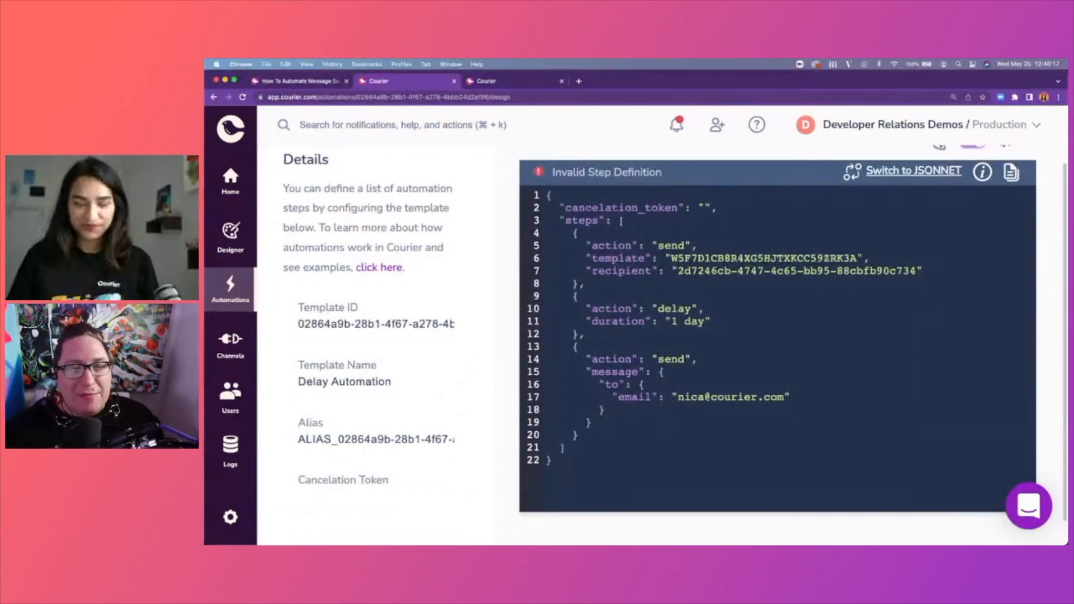
pyautogui.press('Return')
pyautogui.write('"content')
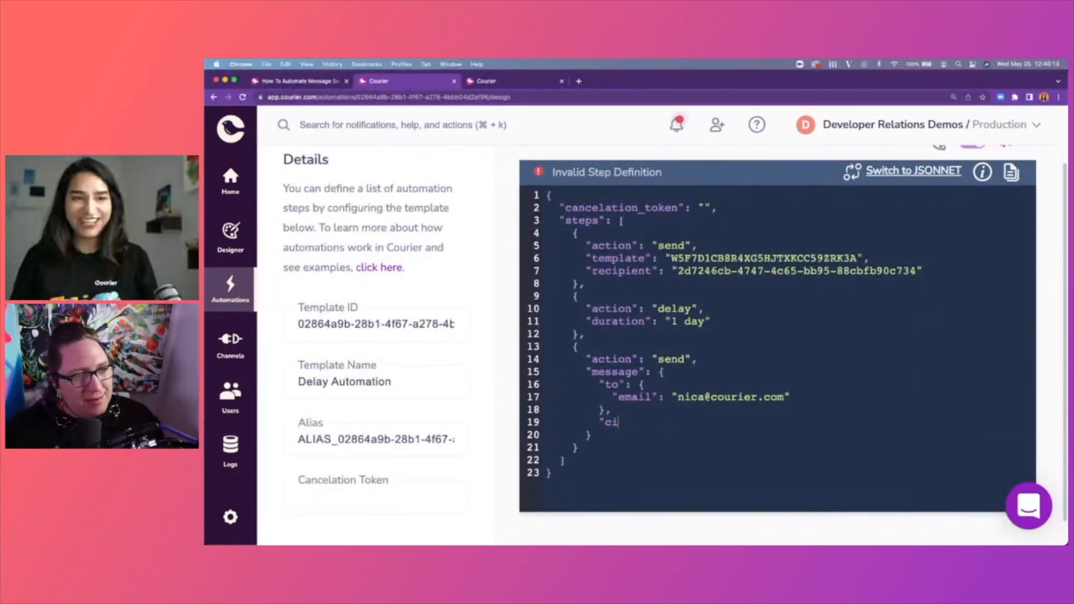
pyautogui.write('":')
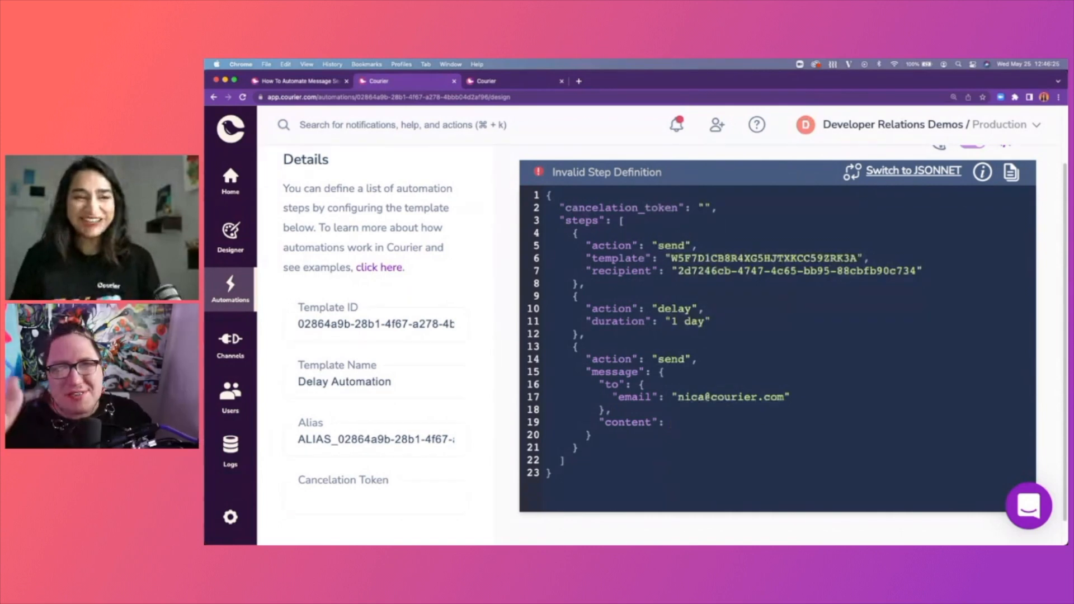
pyautogui.scroll(-1, 677, 403)
pyautogui.scroll(-1, 678, 401)
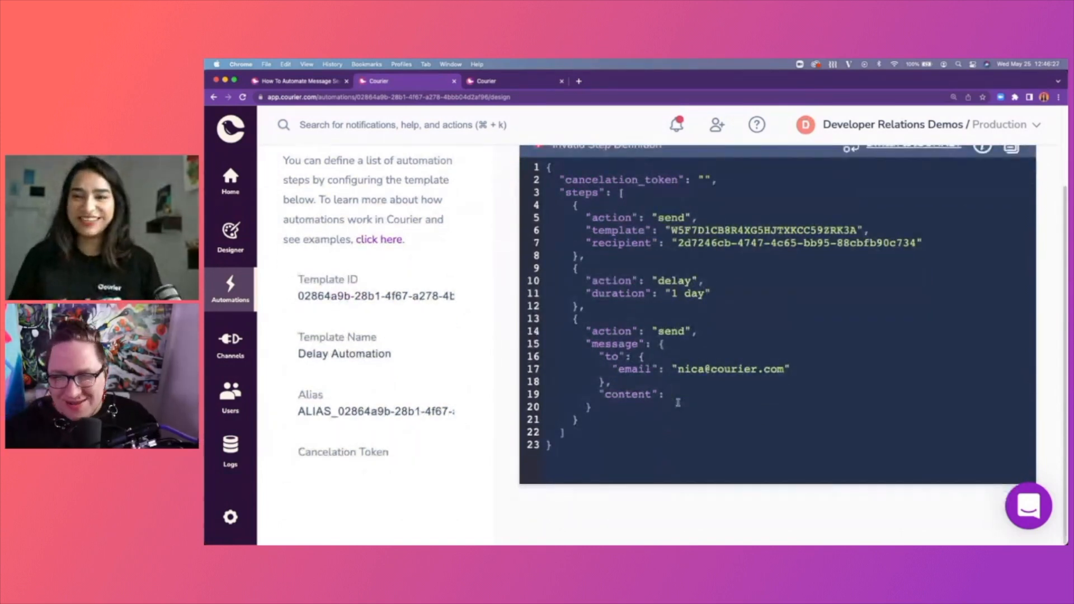
pyautogui.press('BackSpace')
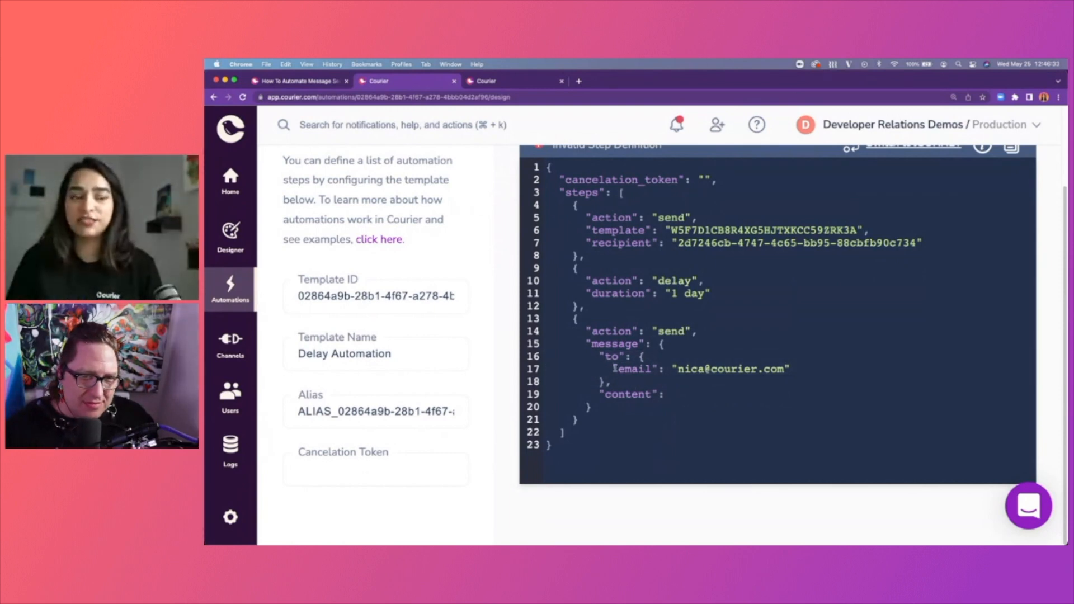
pyautogui.click(810, 368)
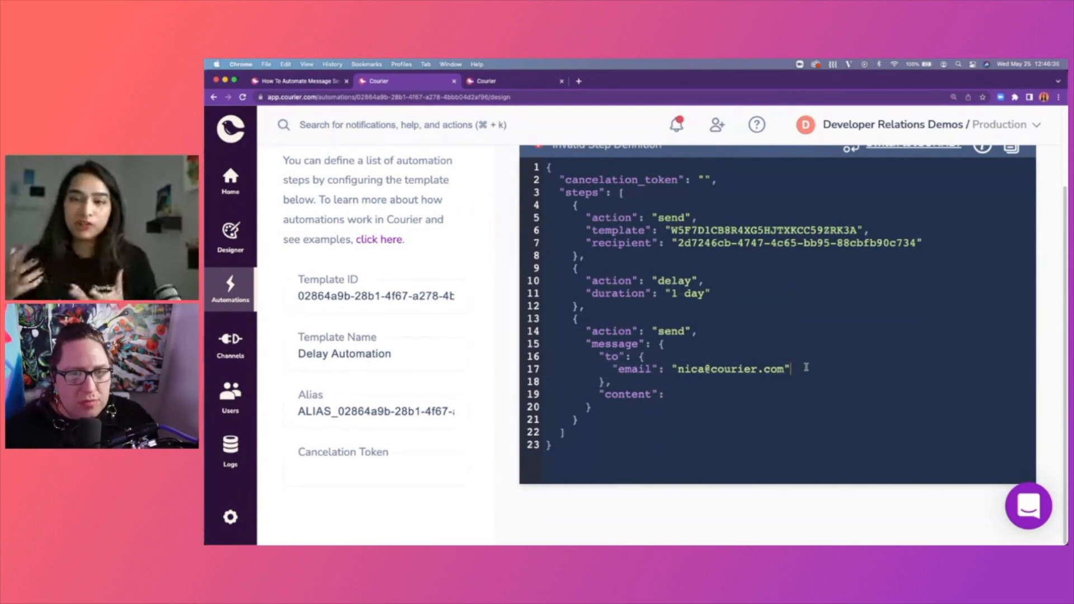
pyautogui.press('super+shift+Left')
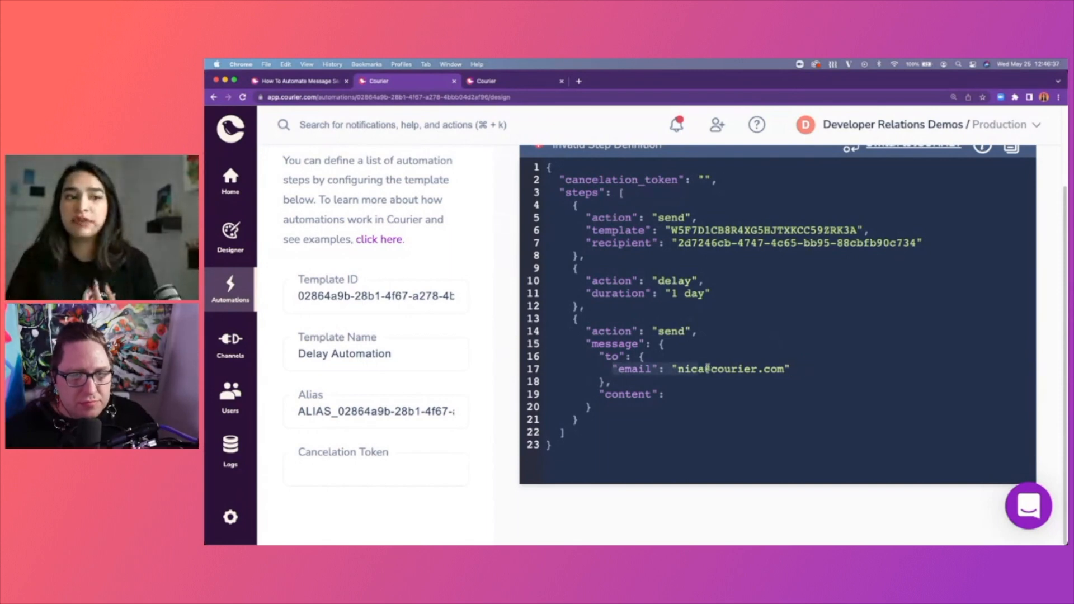
pyautogui.click(804, 364)
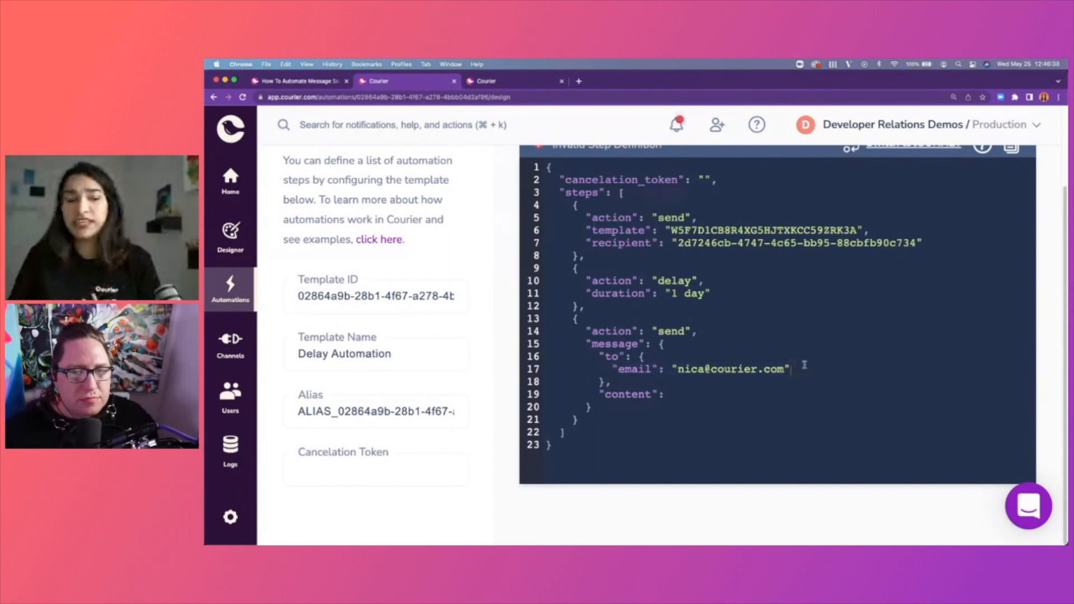
pyautogui.write(',')
pyautogui.press('Return')
pyautogui.write('"p')
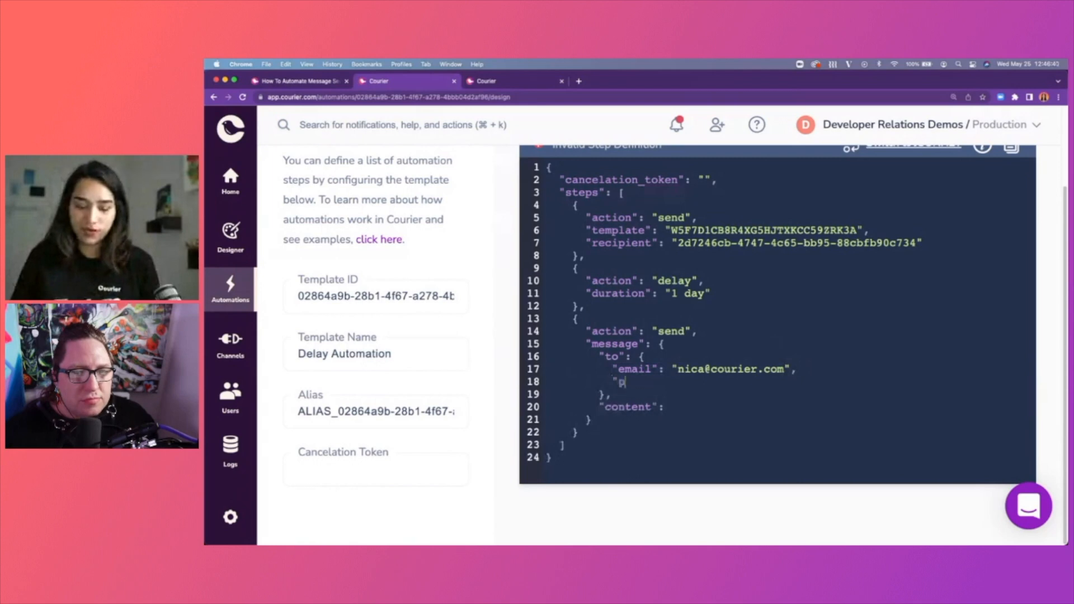
pyautogui.write('hone_n')
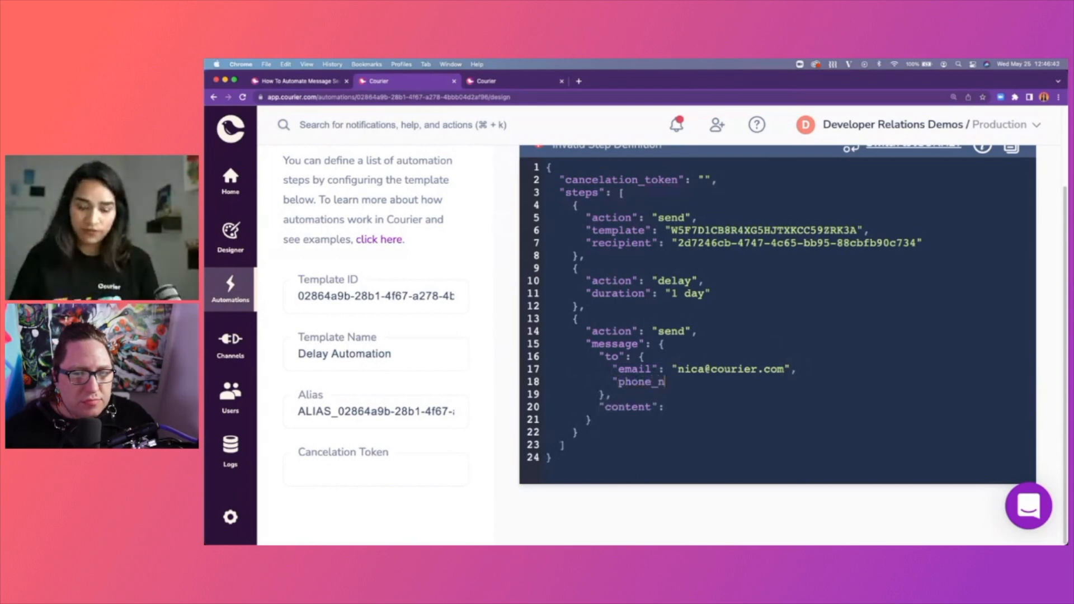
pyautogui.write('umber": ')
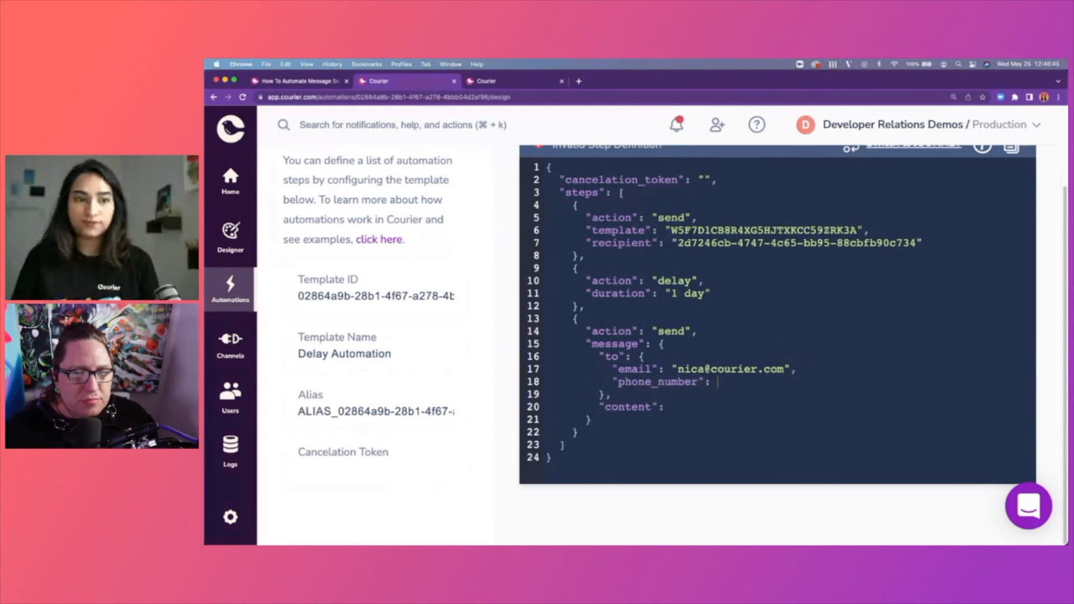
pyautogui.write('"')
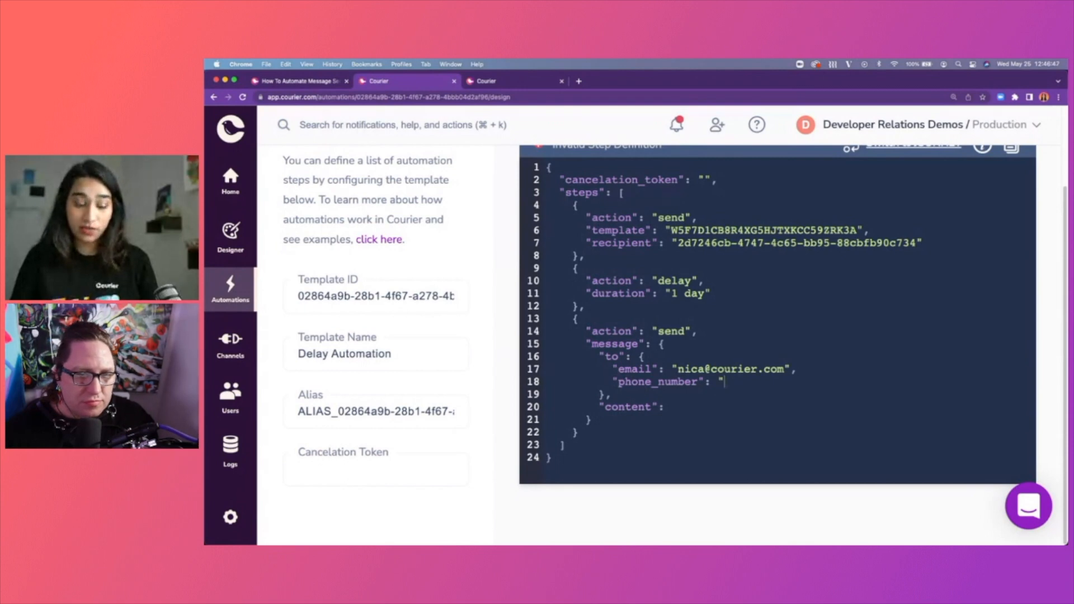
pyautogui.write('000')
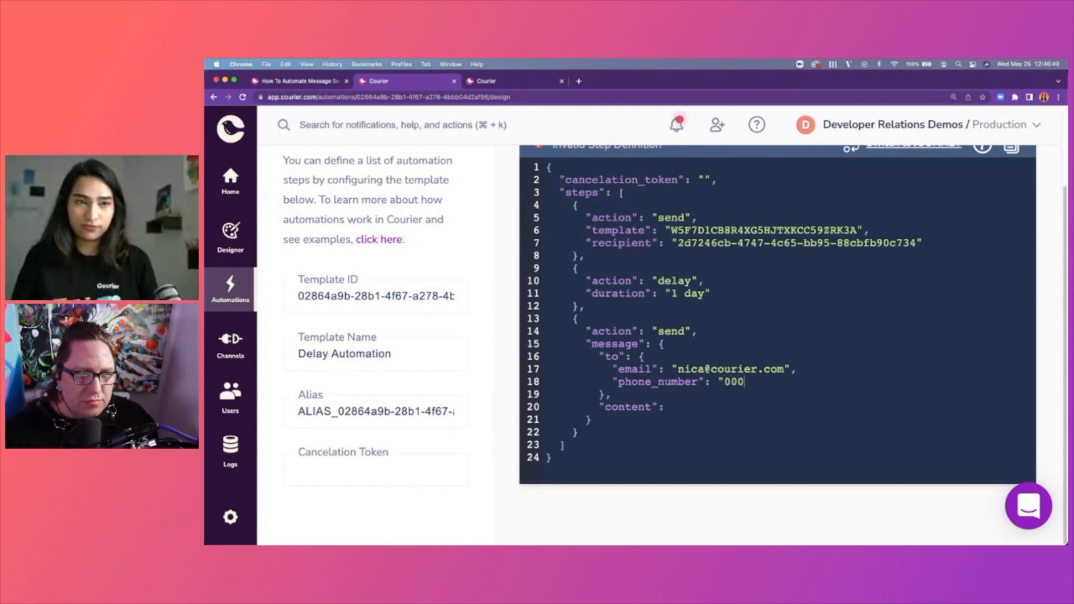
pyautogui.write('-000')
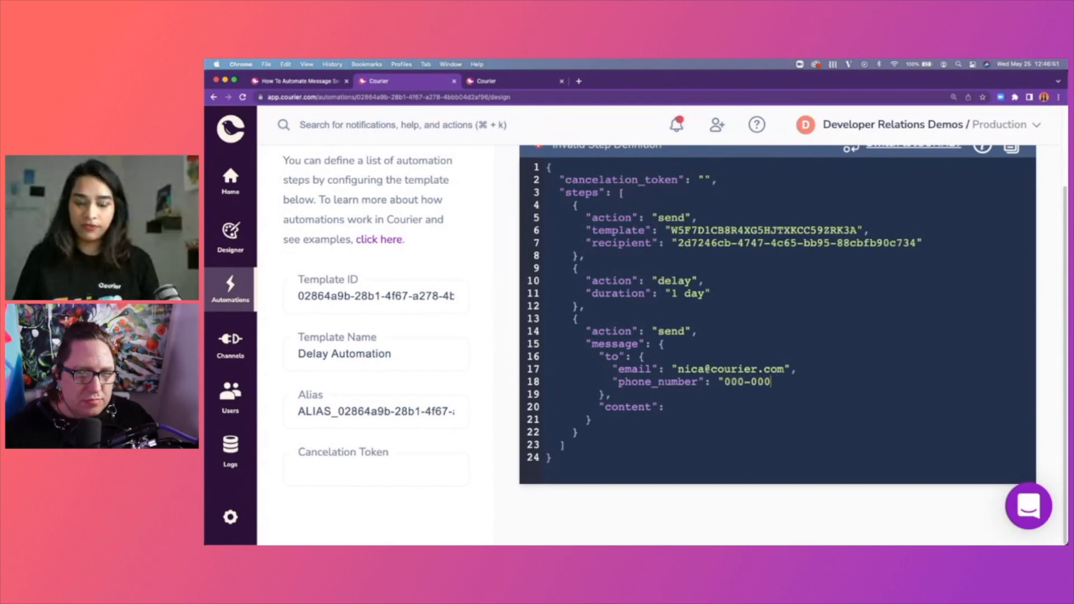
pyautogui.write('-0000"')
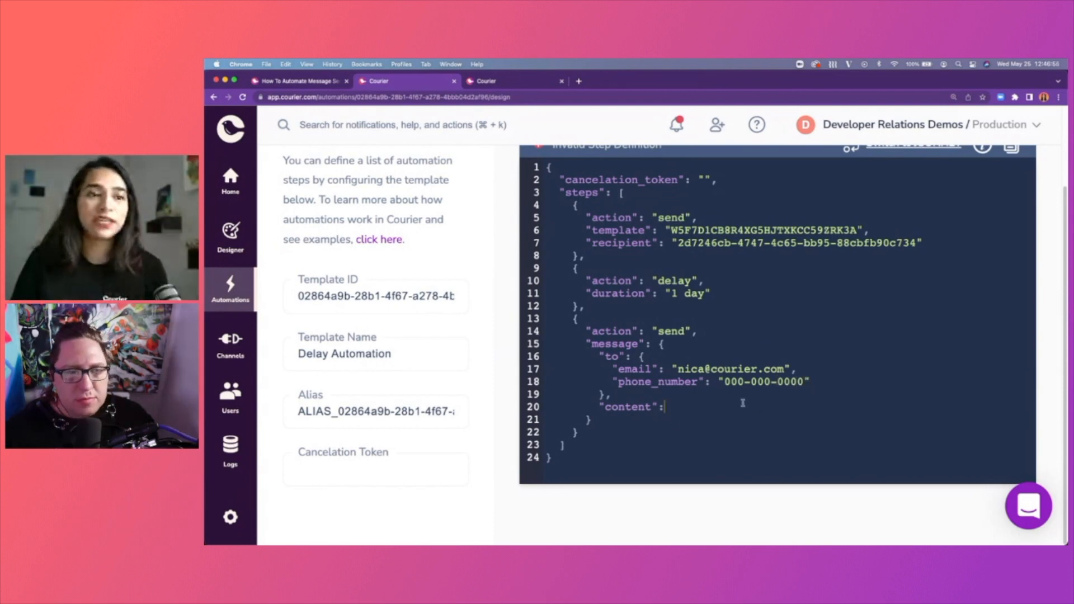
pyautogui.click(775, 408)
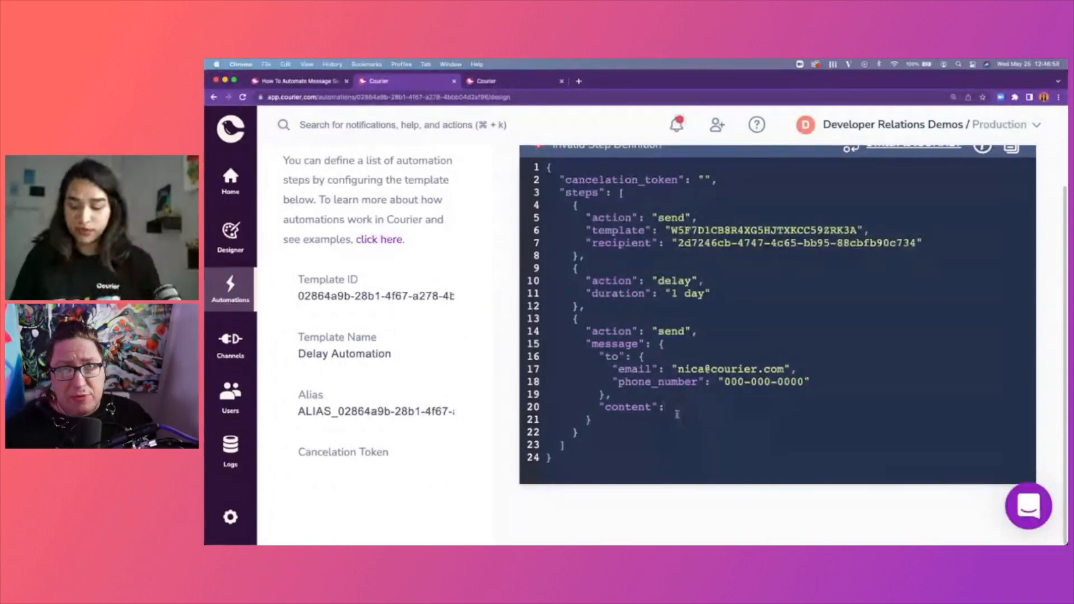
# Turn content into an object with "title": and "body": keys.
pyautogui.write('{')
pyautogui.press('Return')
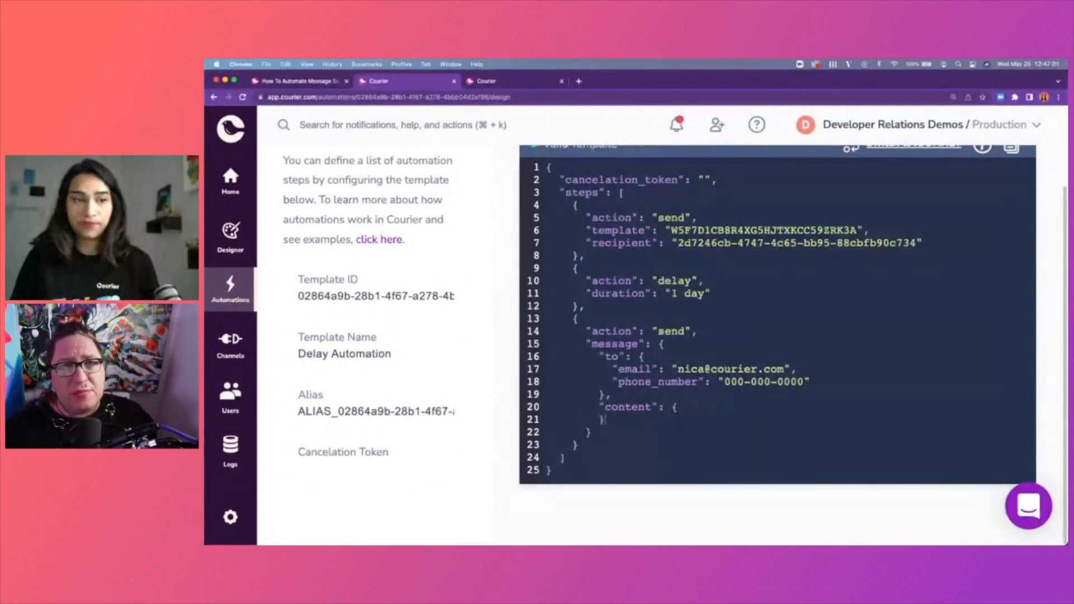
pyautogui.press('Return')
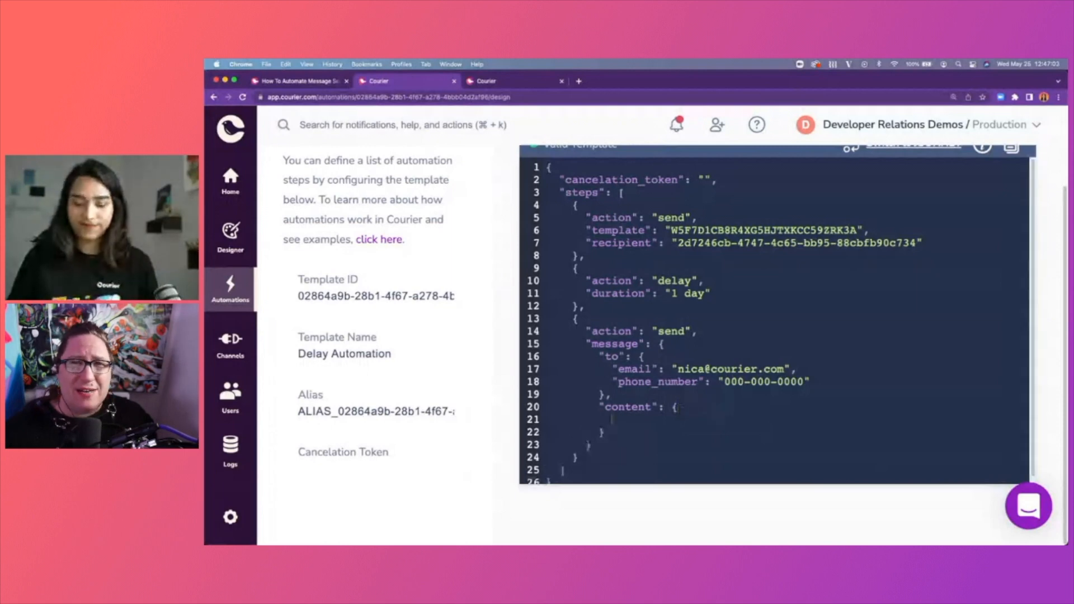
pyautogui.write('"')
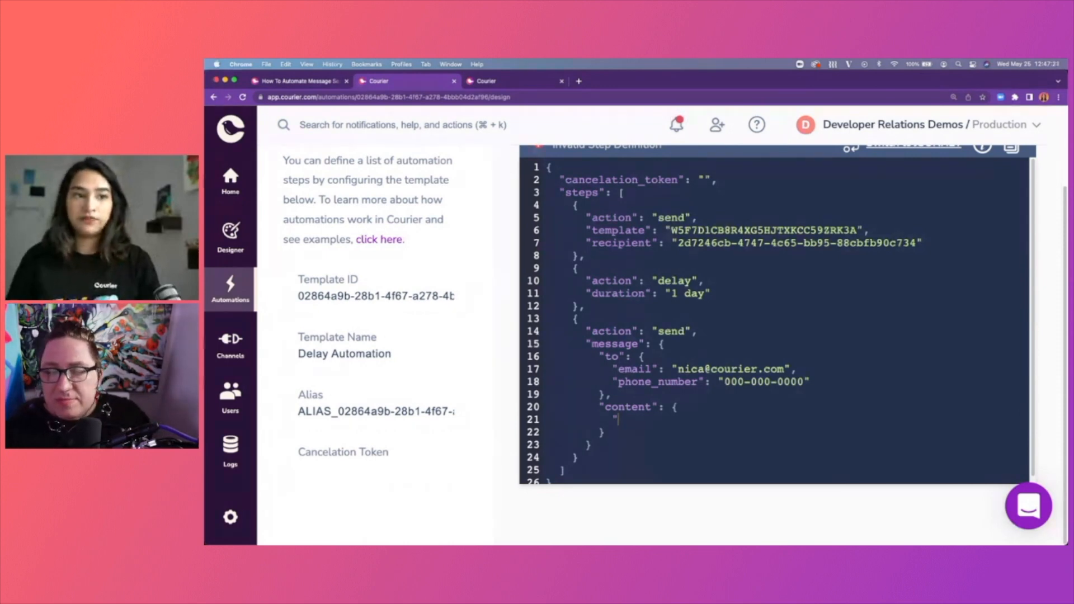
pyautogui.scroll(-1, 774, 314)
pyautogui.write('title"')
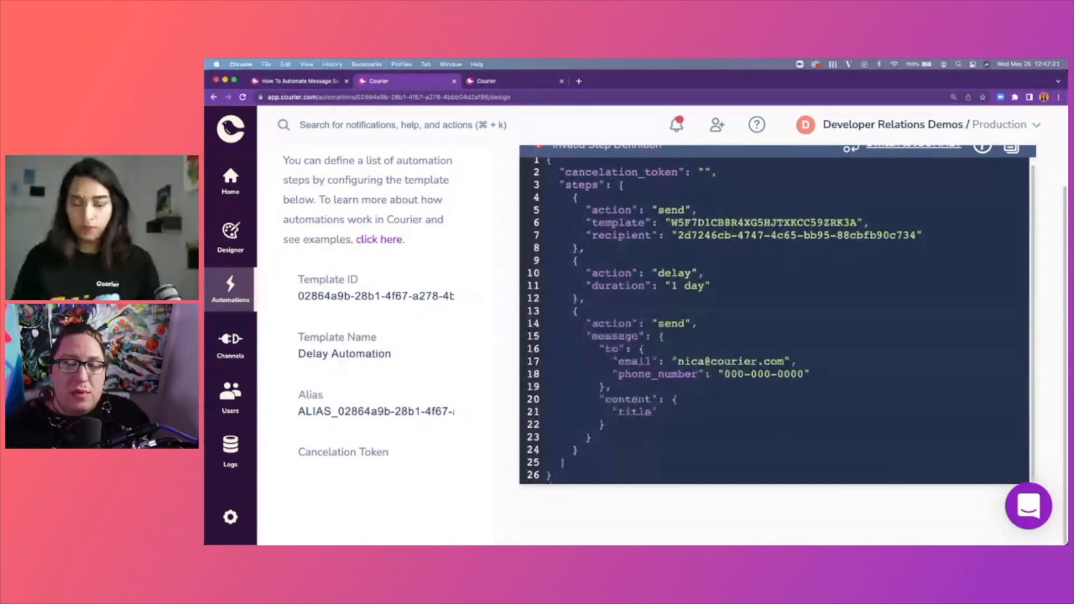
pyautogui.write(':')
pyautogui.press('Return')
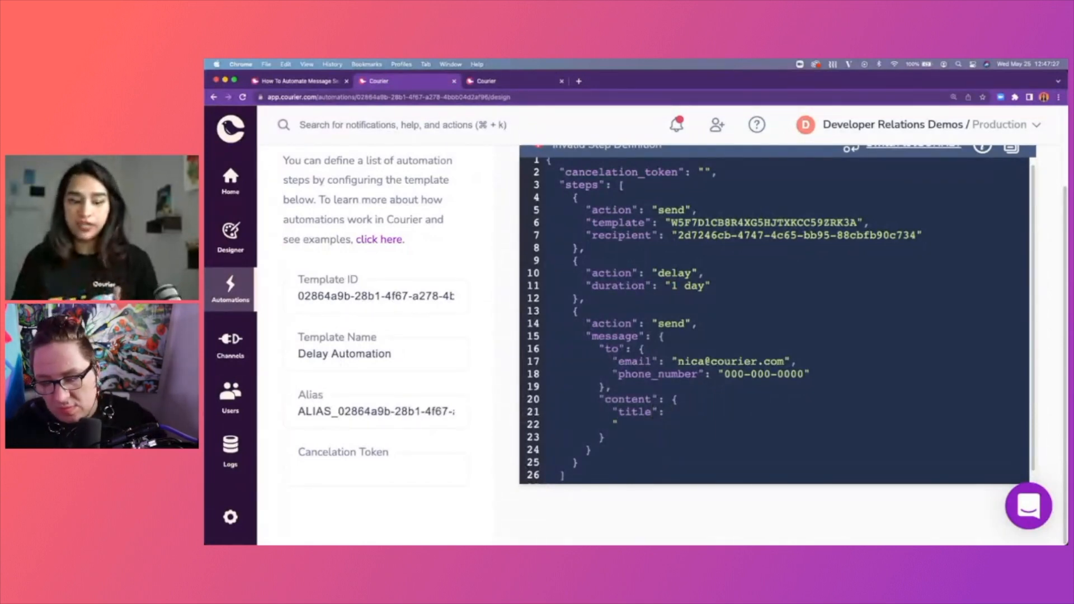
pyautogui.write('"body":')
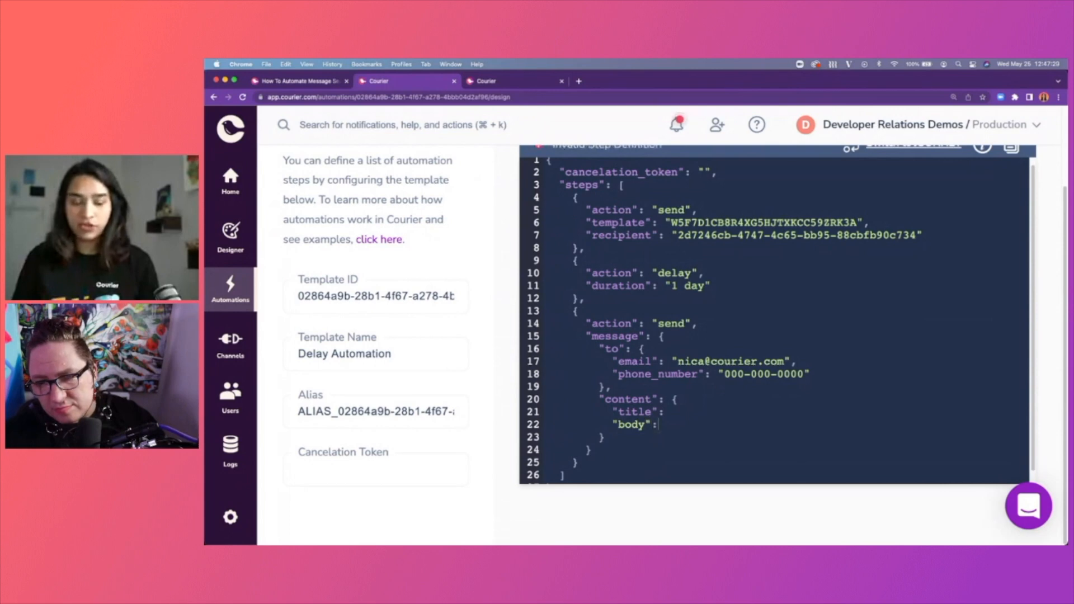
# Set the title to "check out our docs" and the body to "doc links go here...".
pyautogui.click(714, 410)
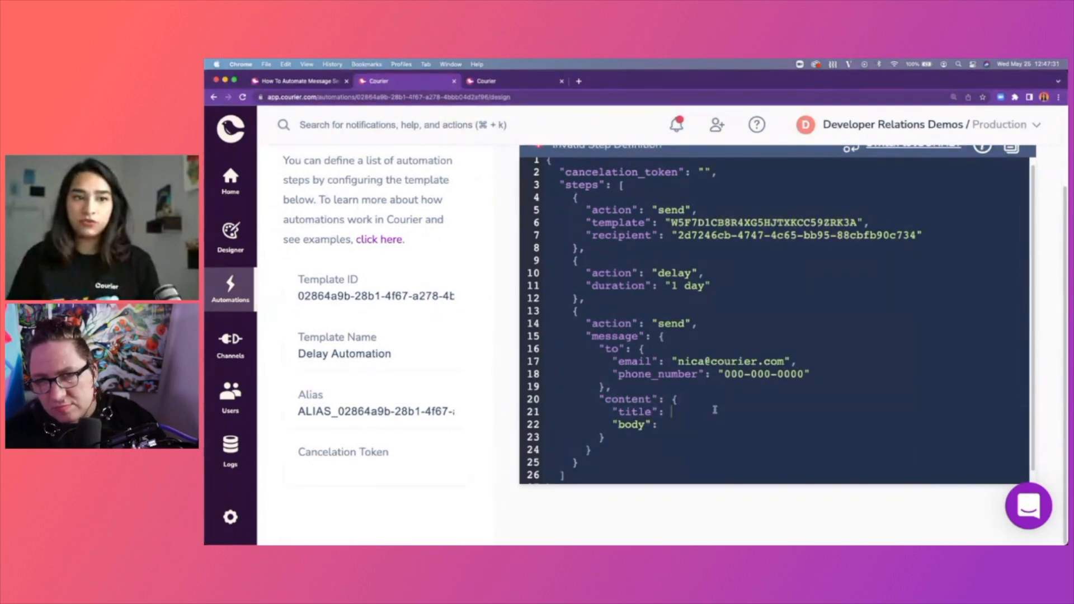
pyautogui.write('"')
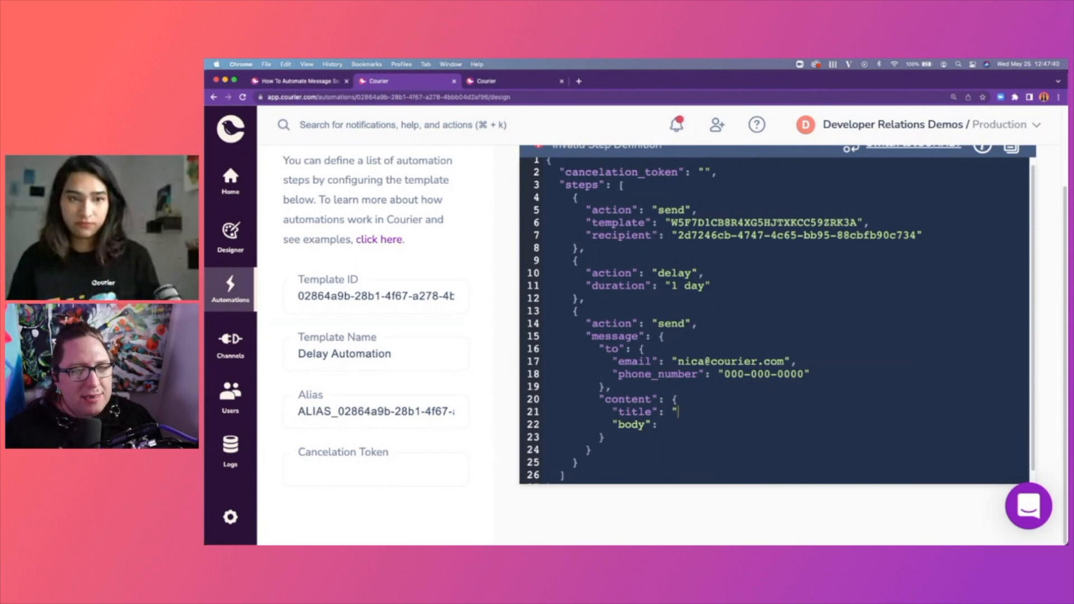
pyautogui.write('check out our docs')
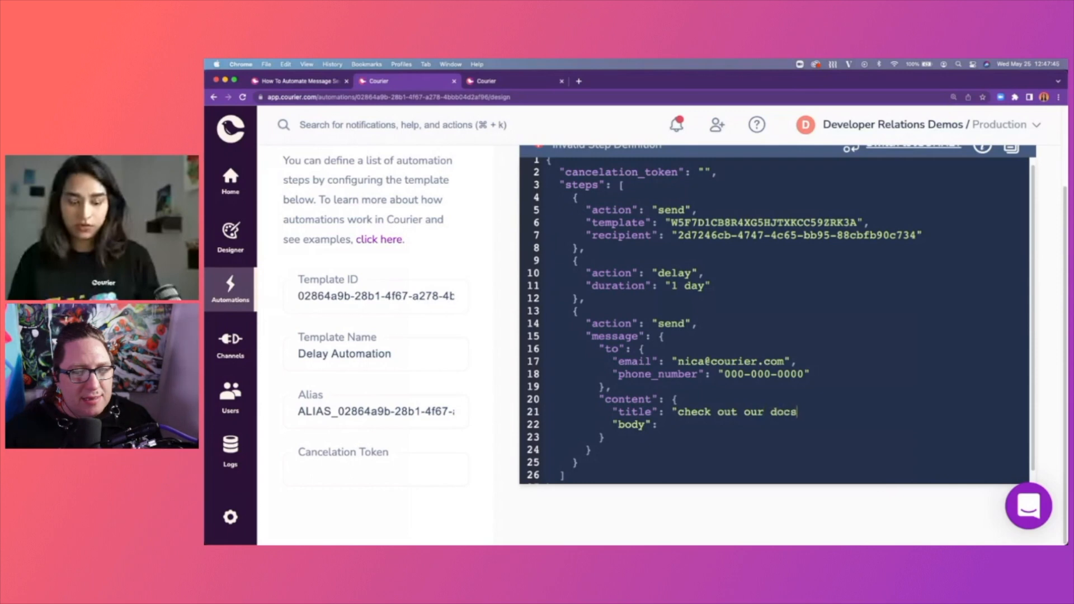
pyautogui.write('",')
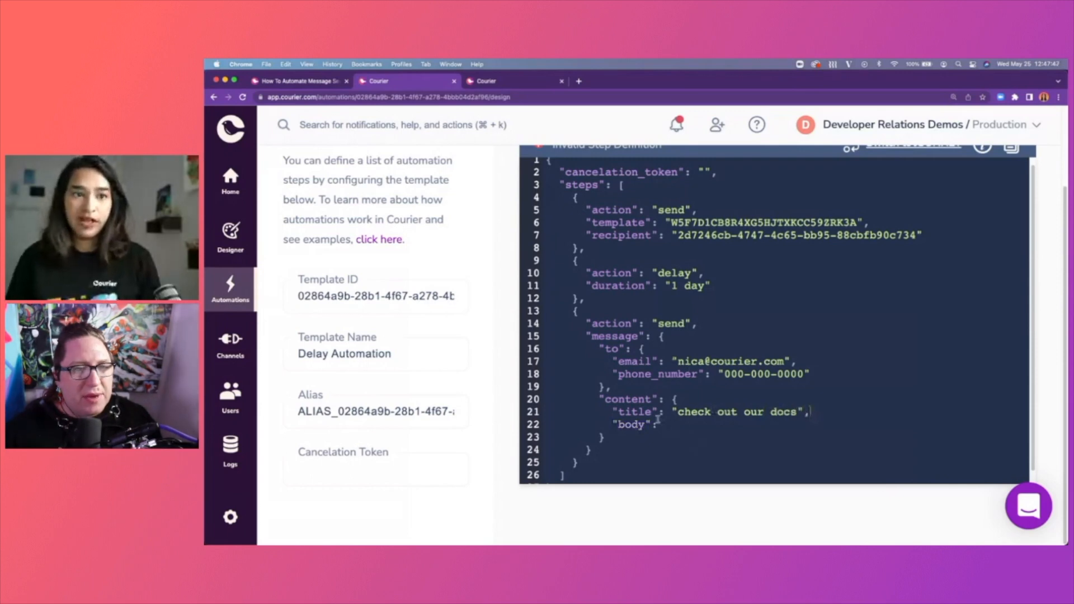
pyautogui.moveTo(665, 414); pyautogui.dragTo(781, 410)
pyautogui.click(833, 425)
pyautogui.write('"doc 1')
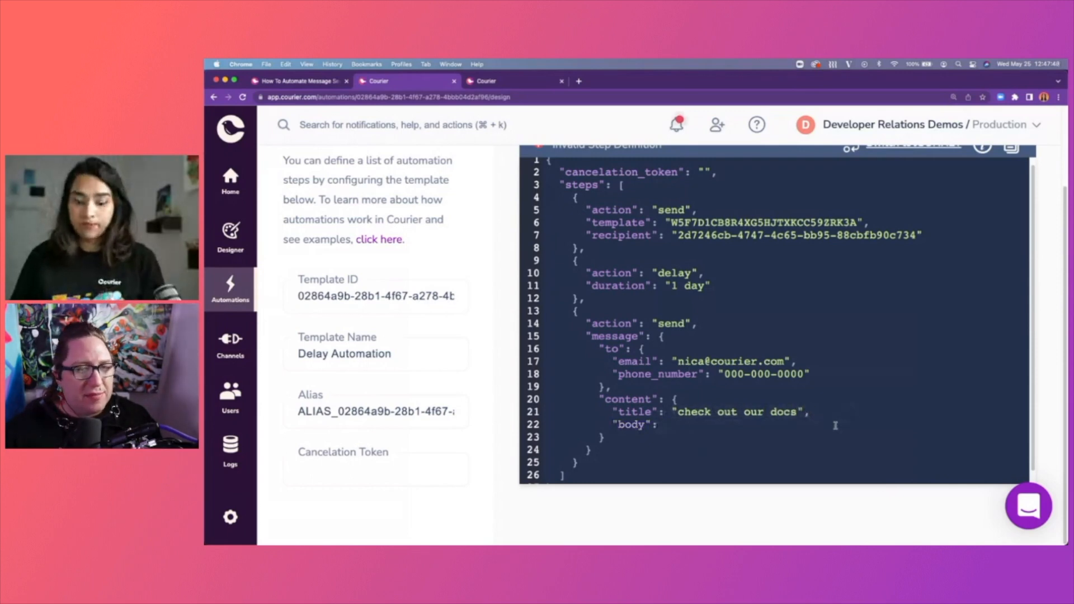
pyautogui.write('inks ')
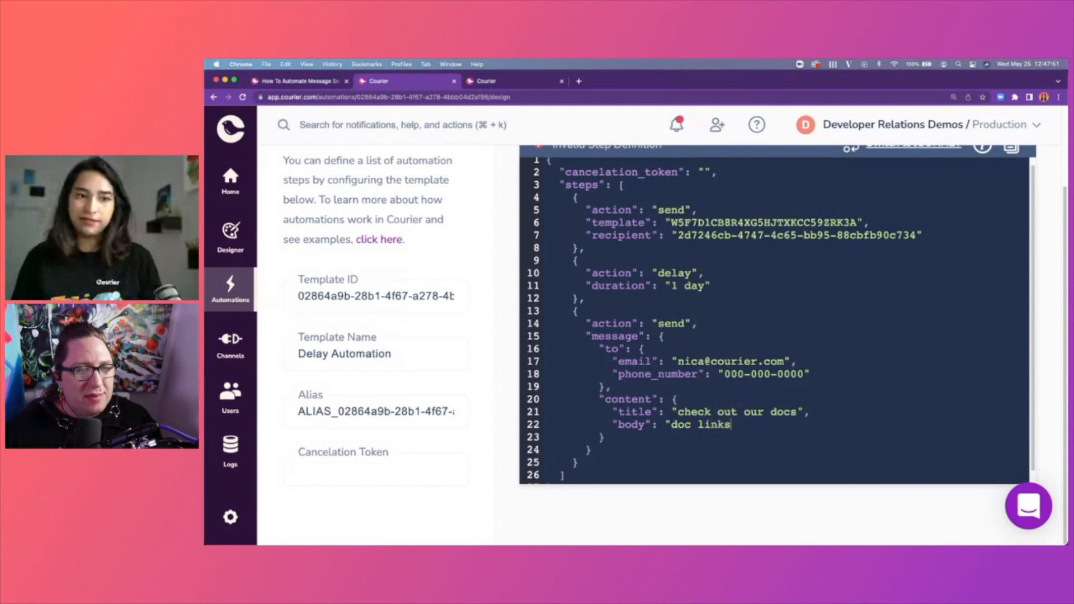
pyautogui.write('go here.."')
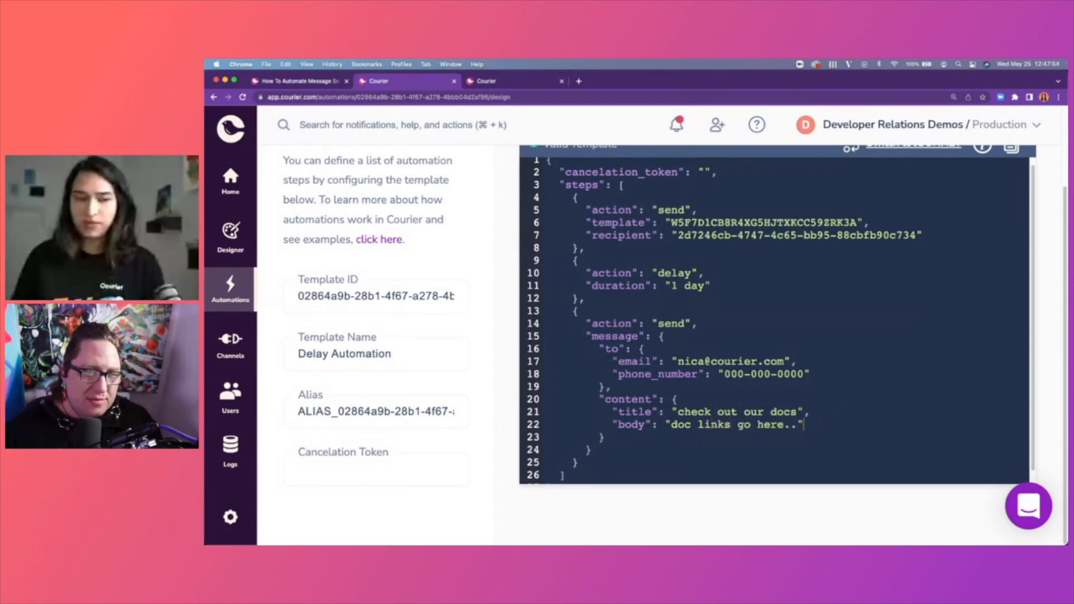
pyautogui.press('BackSpace')
pyautogui.write('."')
# Highlight the content, title and body lines to review the finished content block.
pyautogui.moveTo(677, 412); pyautogui.dragTo(851, 402)
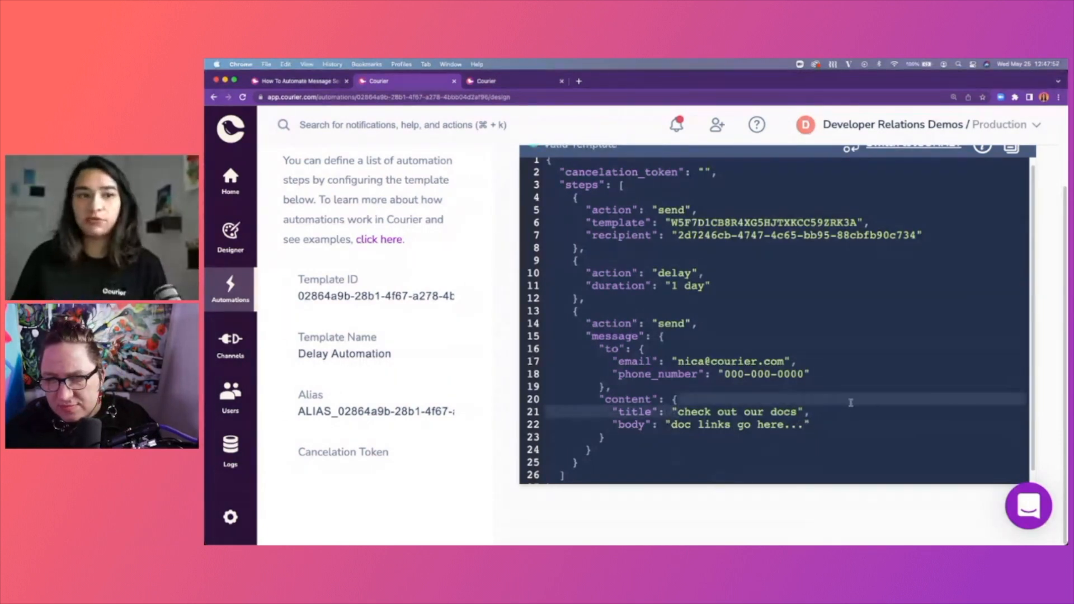
pyautogui.click(850, 418)
pyautogui.moveTo(636, 428); pyautogui.dragTo(787, 427)
pyautogui.click(789, 427)
pyautogui.click(836, 425)
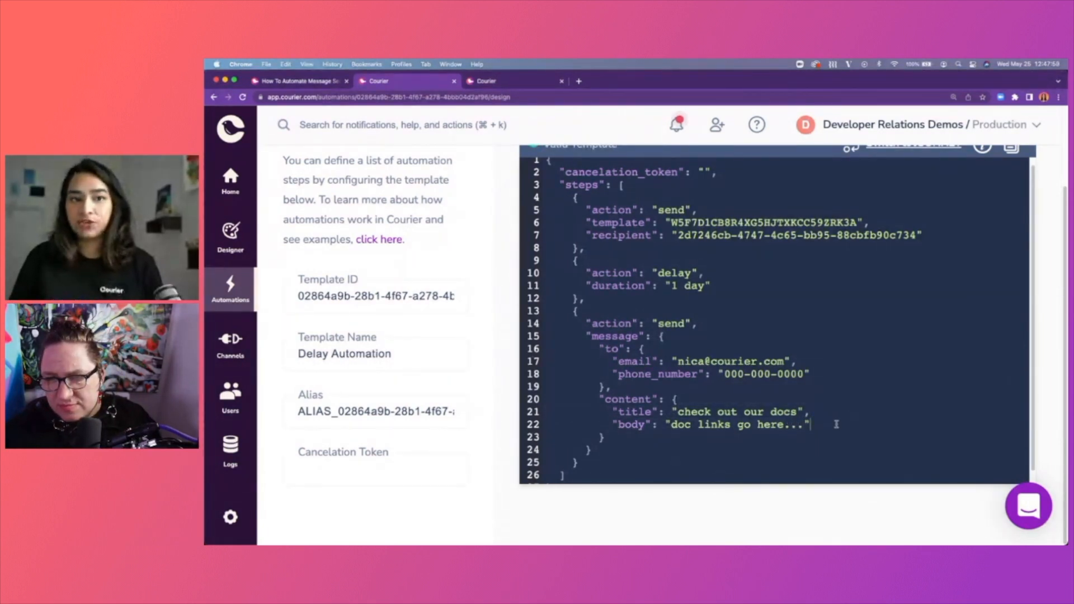
pyautogui.scroll(-1, 808, 436)
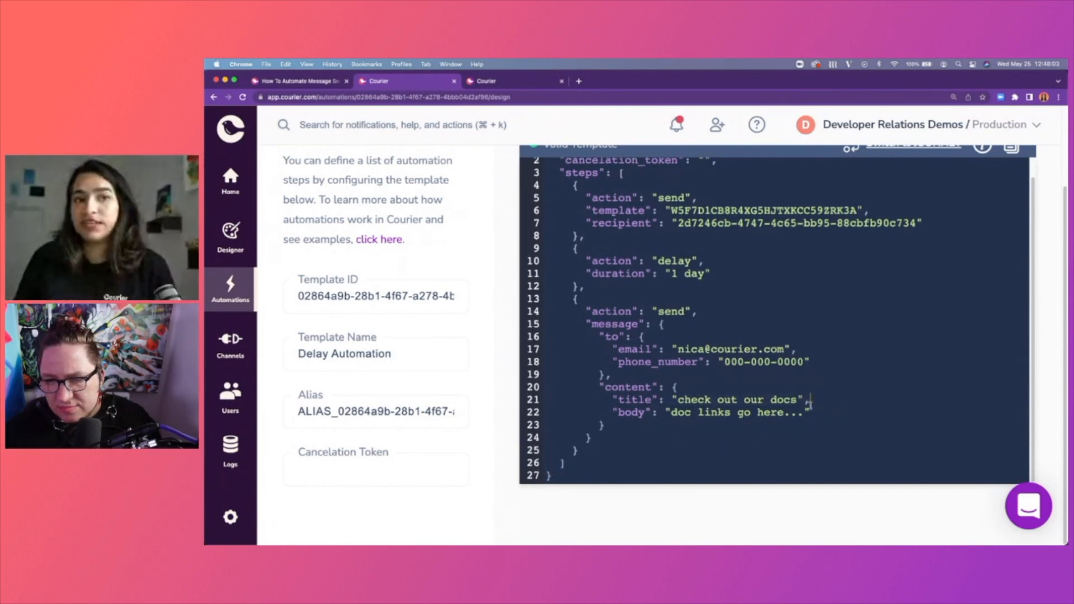
pyautogui.moveTo(612, 400); pyautogui.dragTo(820, 399)
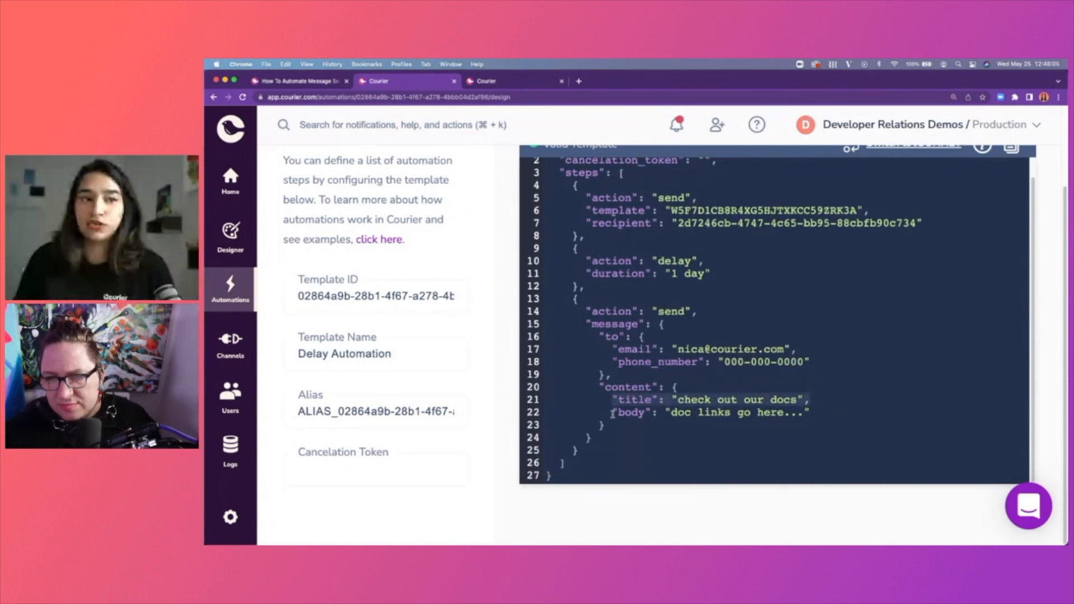
pyautogui.moveTo(612, 414); pyautogui.dragTo(829, 416)
pyautogui.click(830, 416)
pyautogui.moveTo(627, 385); pyautogui.dragTo(670, 412)
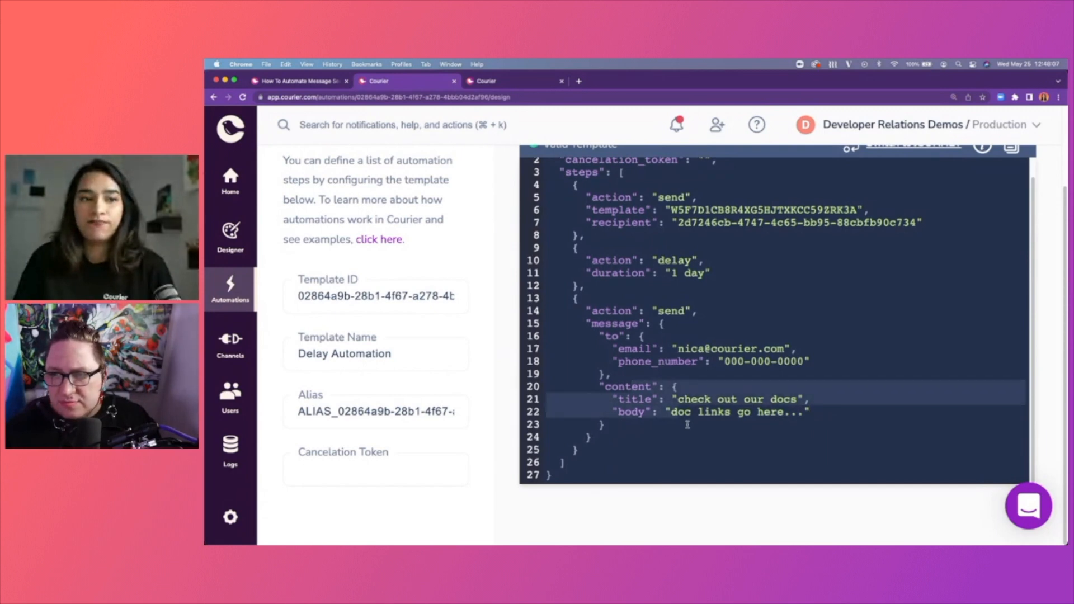
pyautogui.click(686, 424)
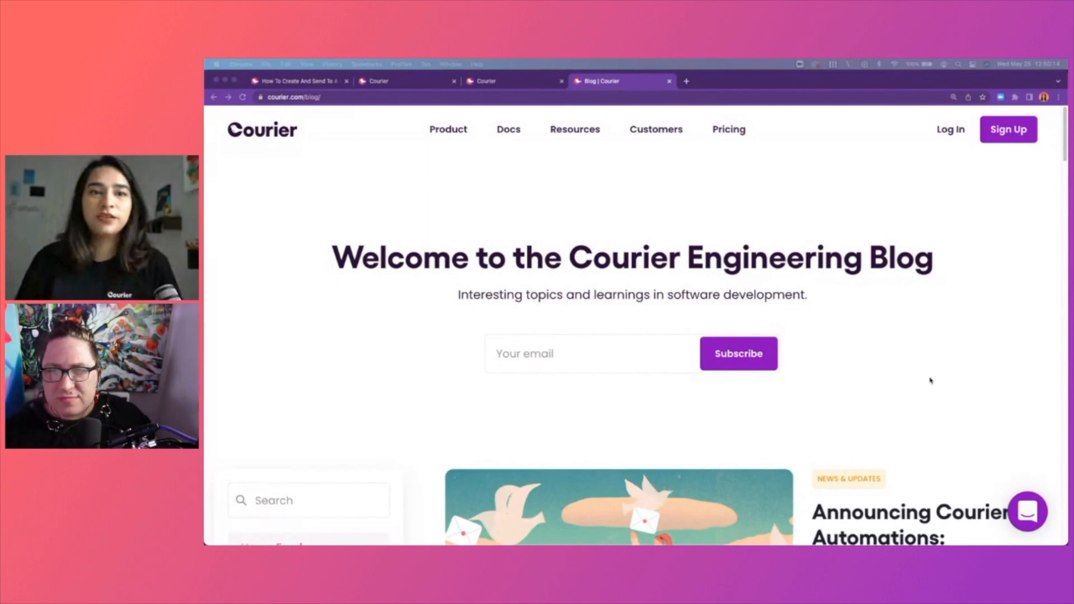
# Open the Introducing Courier Elemental blog post and highlight the example request's message and recipient lines.
pyautogui.scroll(-1, 933, 381)
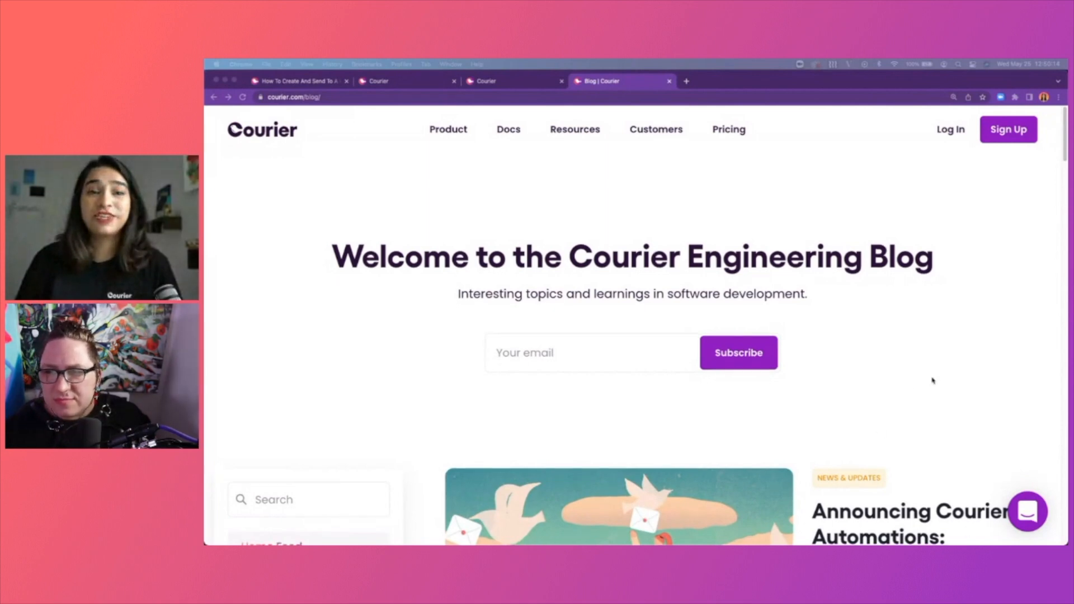
pyautogui.scroll(-15, 933, 381)
pyautogui.click(937, 327)
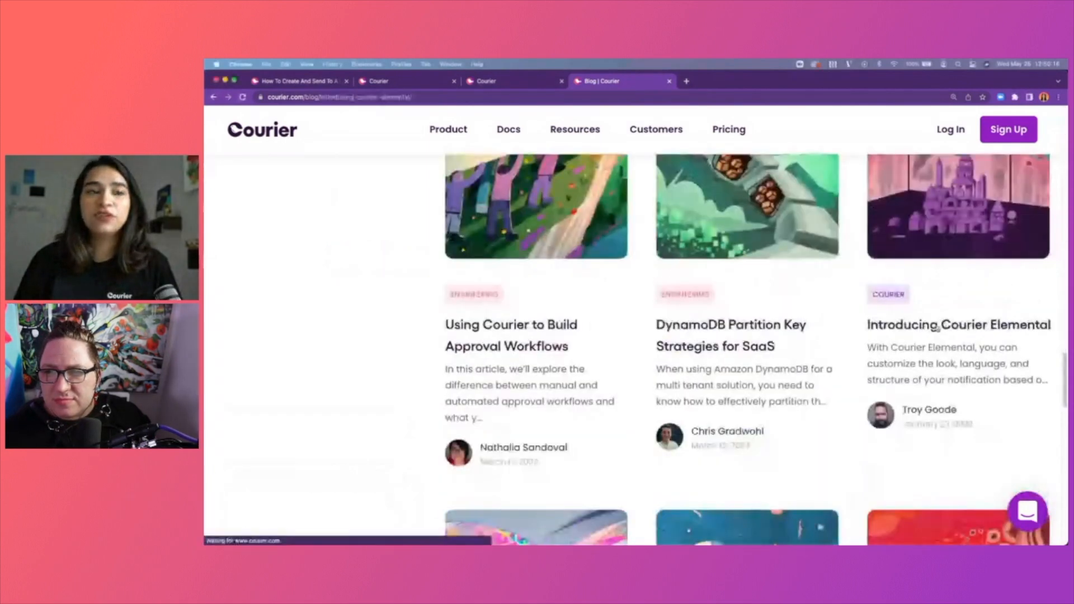
pyautogui.scroll(-15, 937, 328)
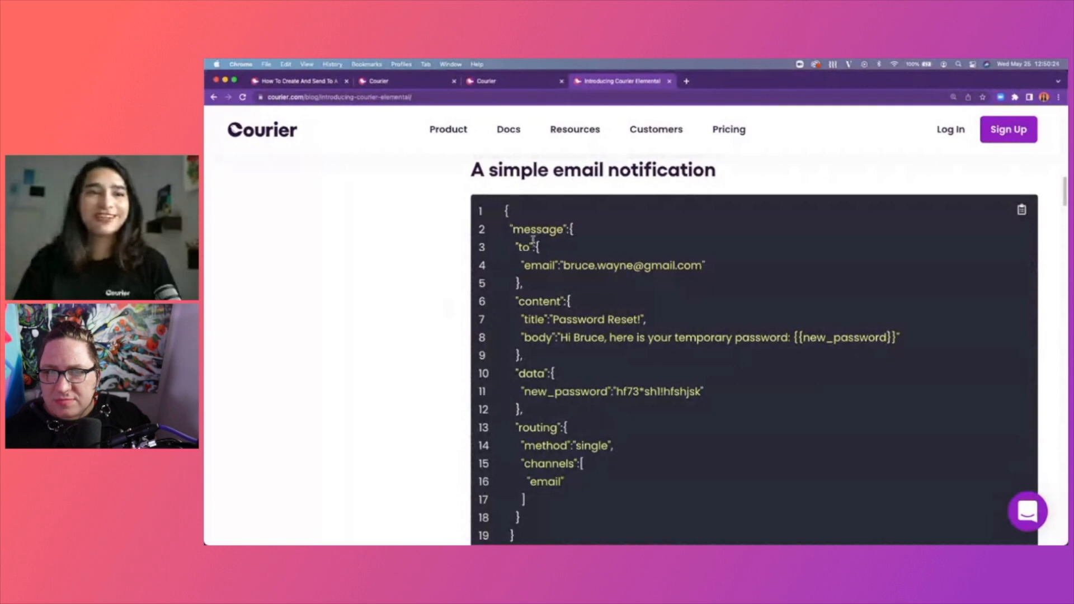
pyautogui.scroll(-1, 576, 251)
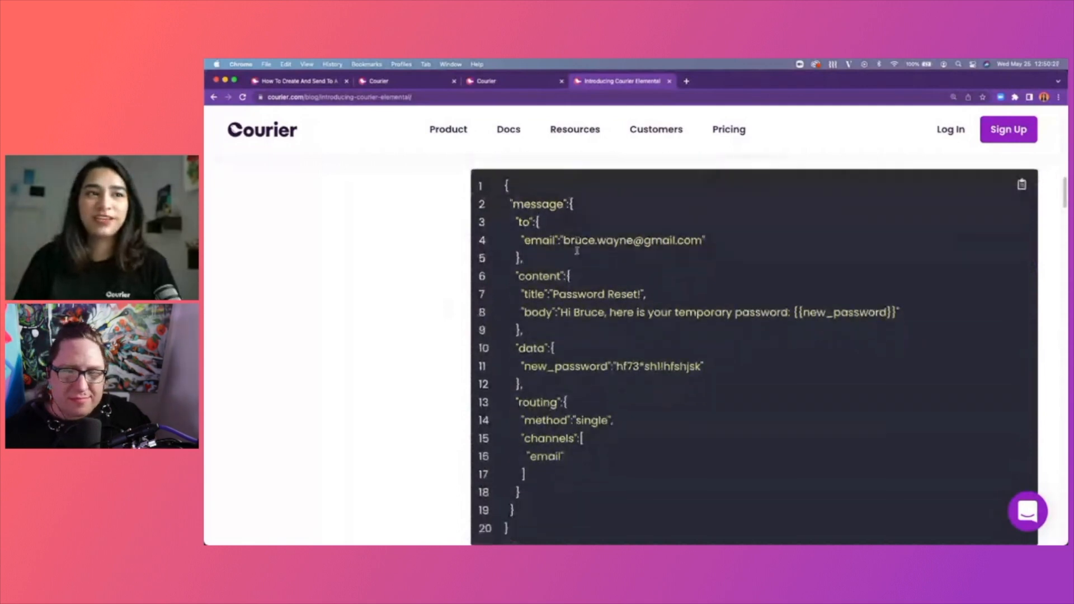
pyautogui.scroll(-1, 576, 251)
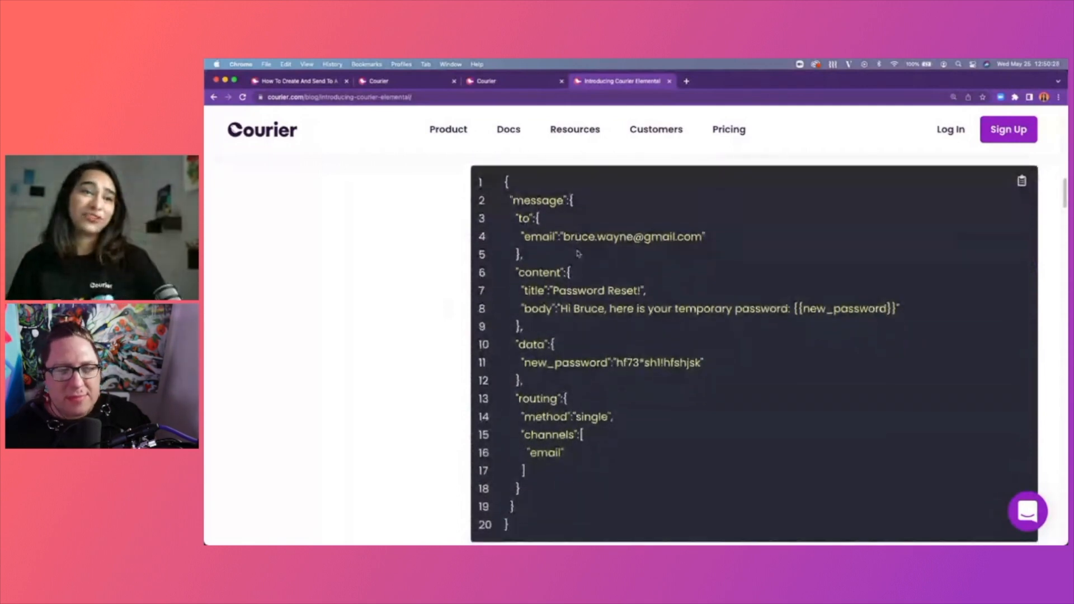
pyautogui.moveTo(530, 204); pyautogui.dragTo(561, 254)
pyautogui.click(562, 255)
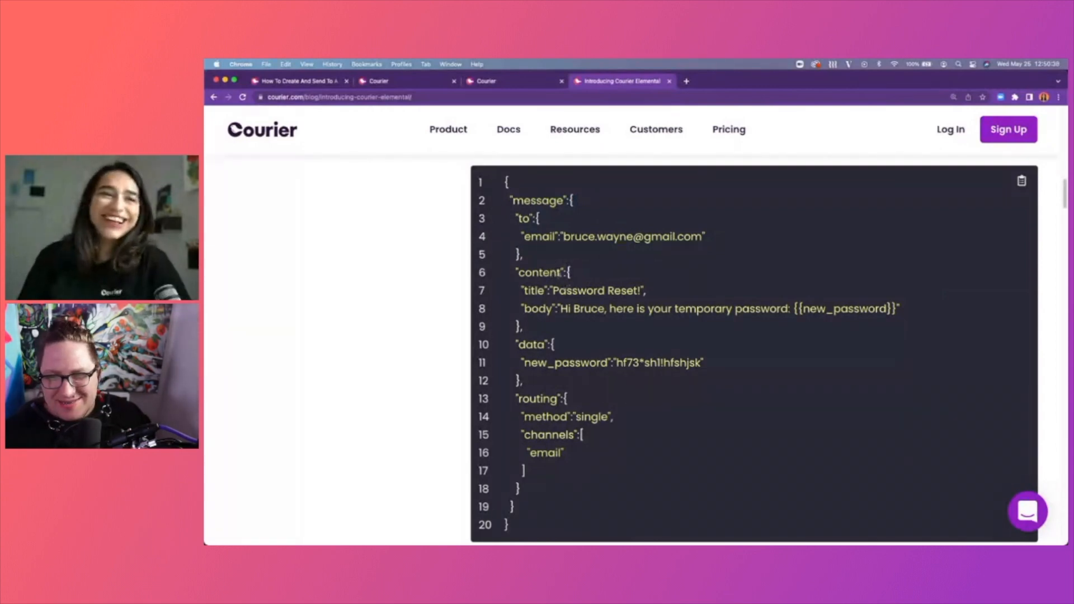
pyautogui.moveTo(530, 203); pyautogui.dragTo(585, 315)
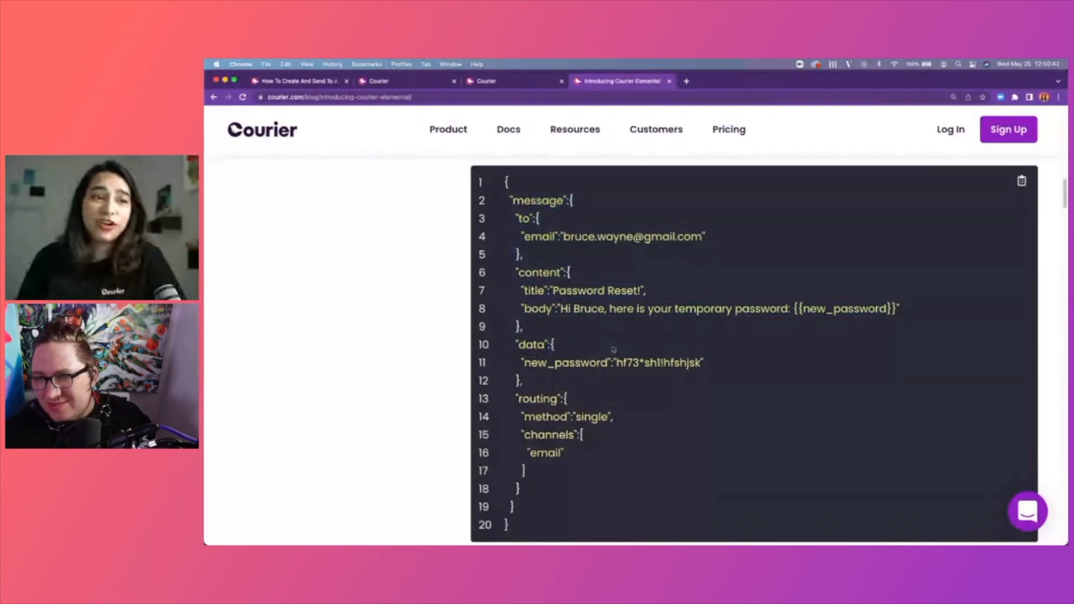
# Select the example's routing section (method single, channel email) and return to the Courier app.
pyautogui.scroll(-3, 634, 334)
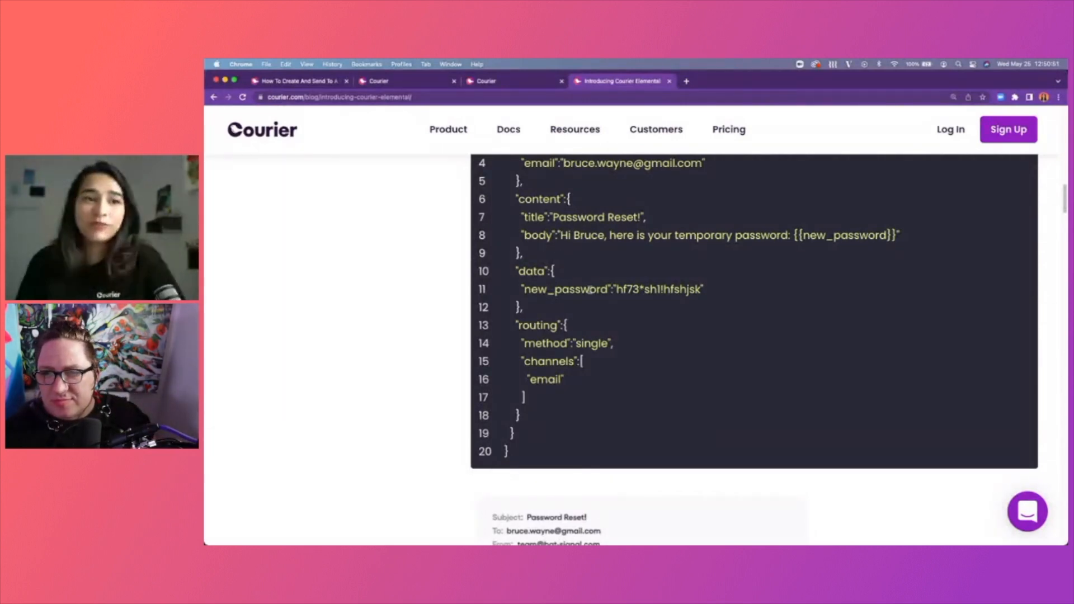
pyautogui.scroll(-2, 601, 312)
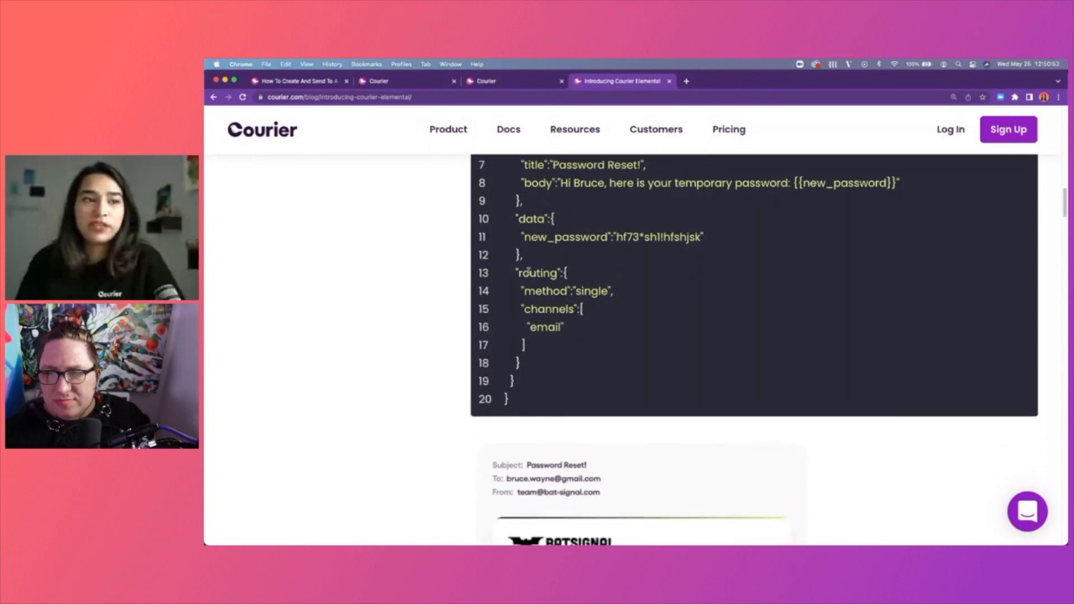
pyautogui.moveTo(513, 273); pyautogui.dragTo(567, 364)
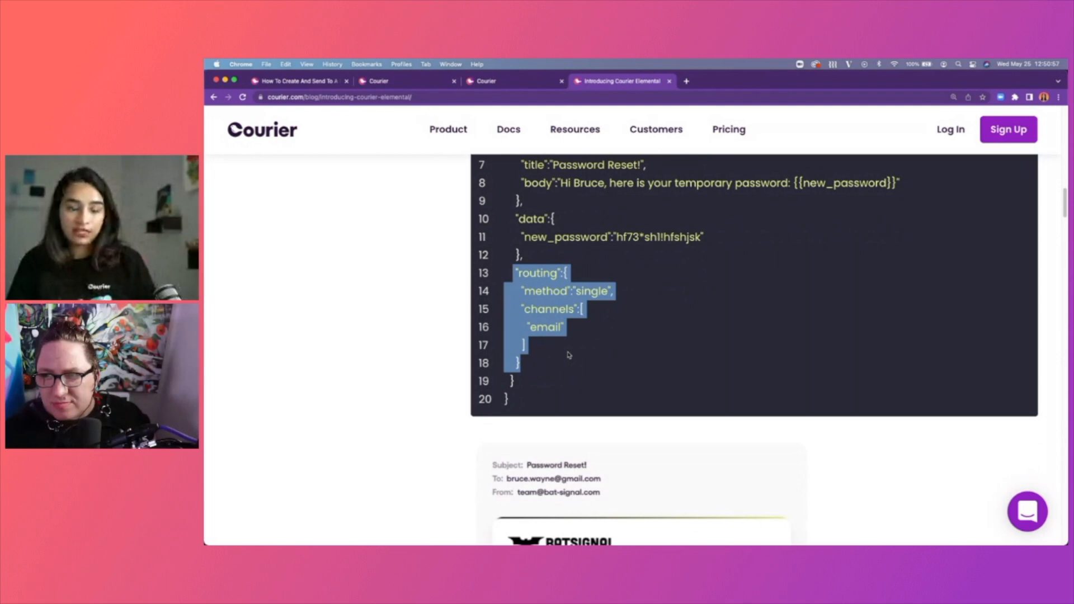
pyautogui.click(495, 82)
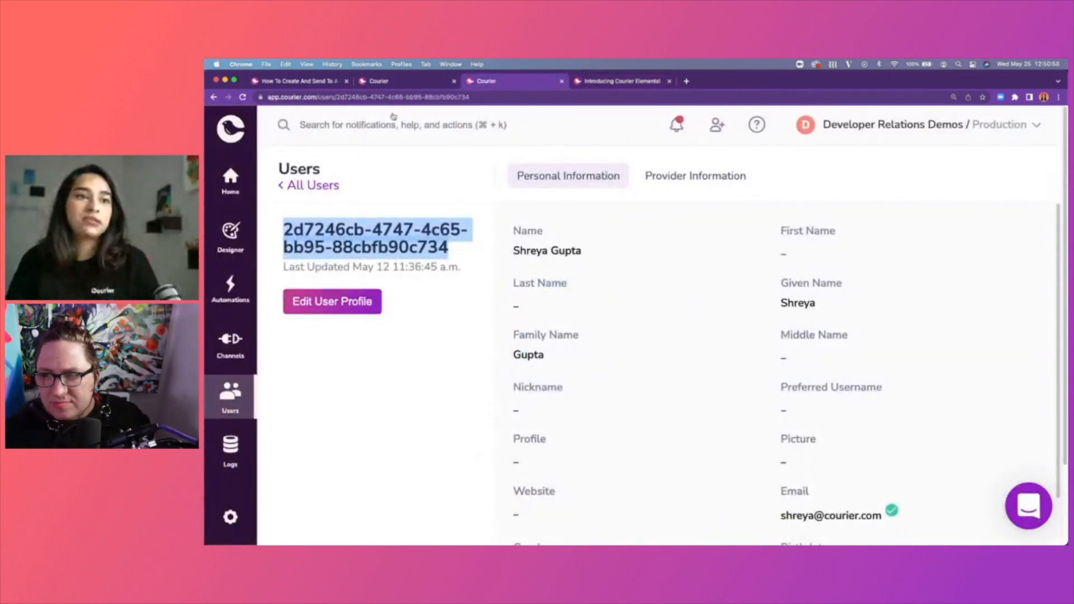
# Close the extra Courier tab and paste the routing block into the third step, indenting it.
pyautogui.click(394, 81)
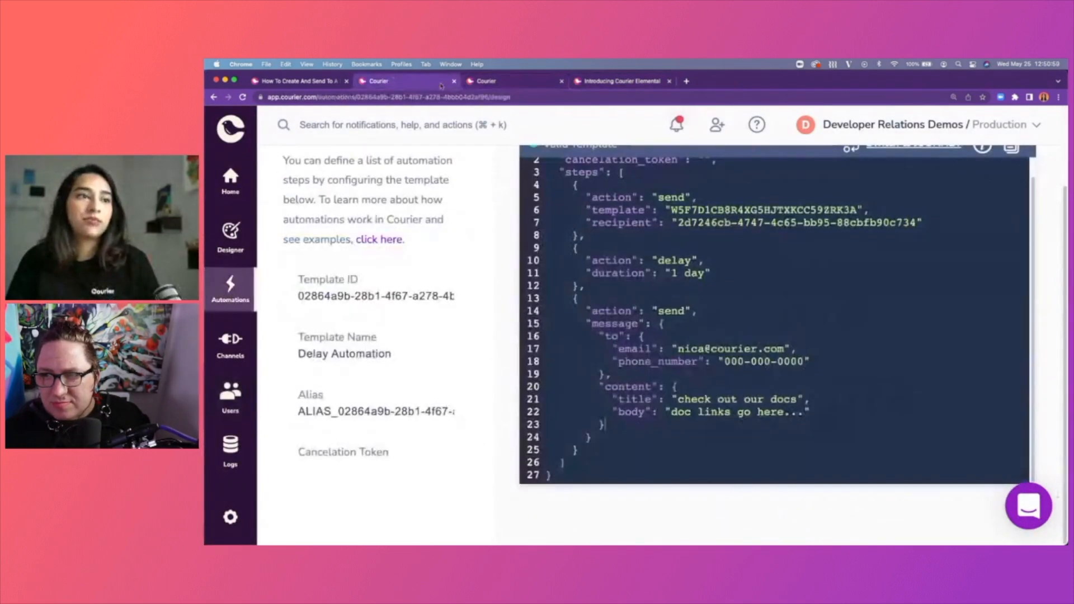
pyautogui.click(562, 81)
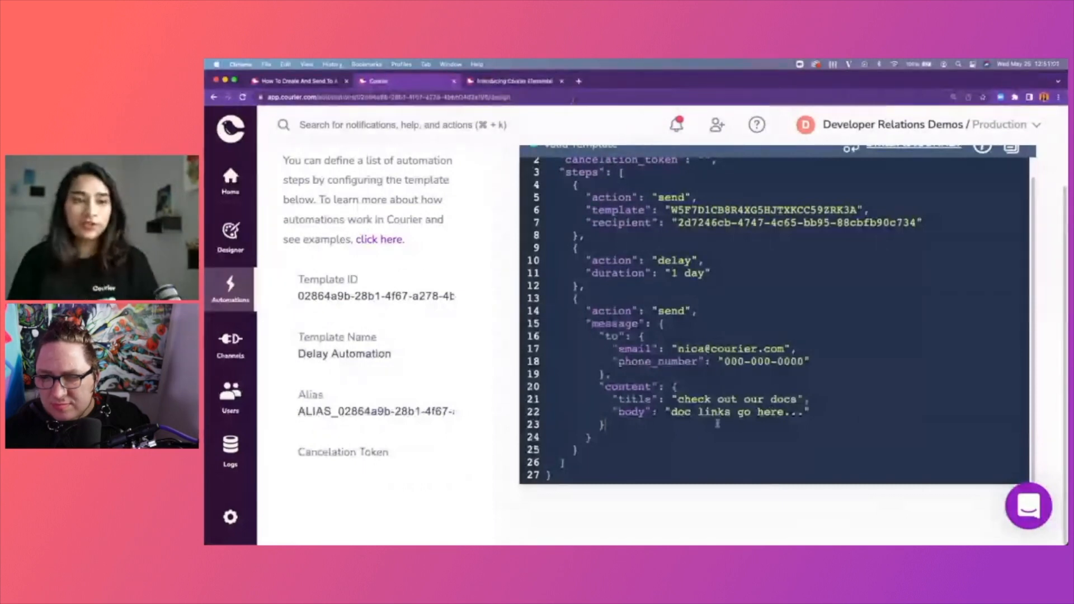
pyautogui.write(', "routing":{ "method":"single", "channels":[ "email" ] }')
pyautogui.keyDown('shift'); pyautogui.click(588, 428); pyautogui.keyUp('shift')
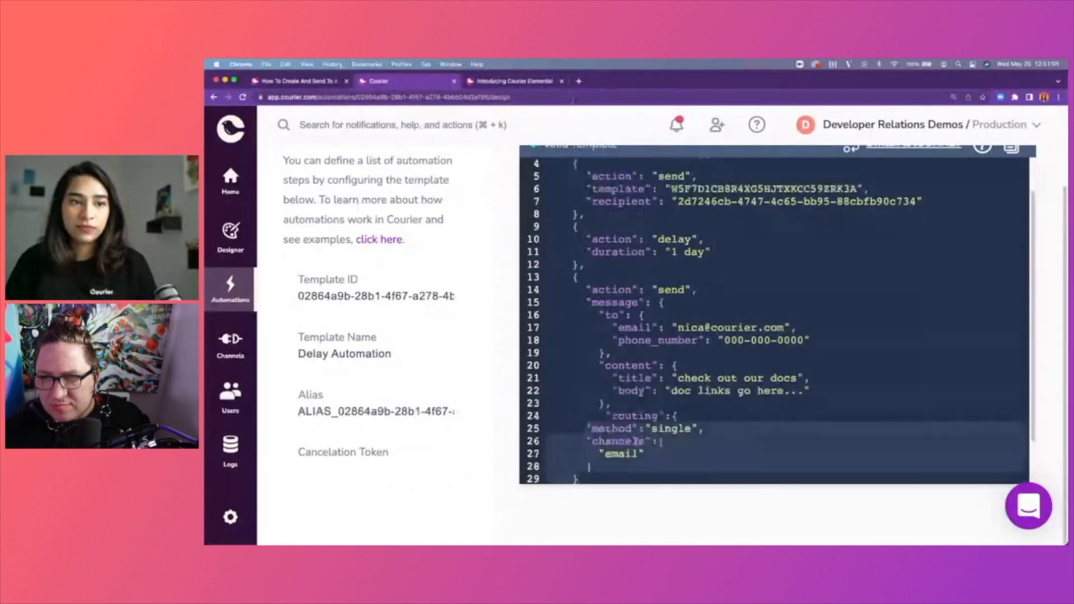
pyautogui.press('Tab')
pyautogui.press('Tab')
pyautogui.press('Tab')
pyautogui.click(717, 393)
pyautogui.scroll(-2, 718, 402)
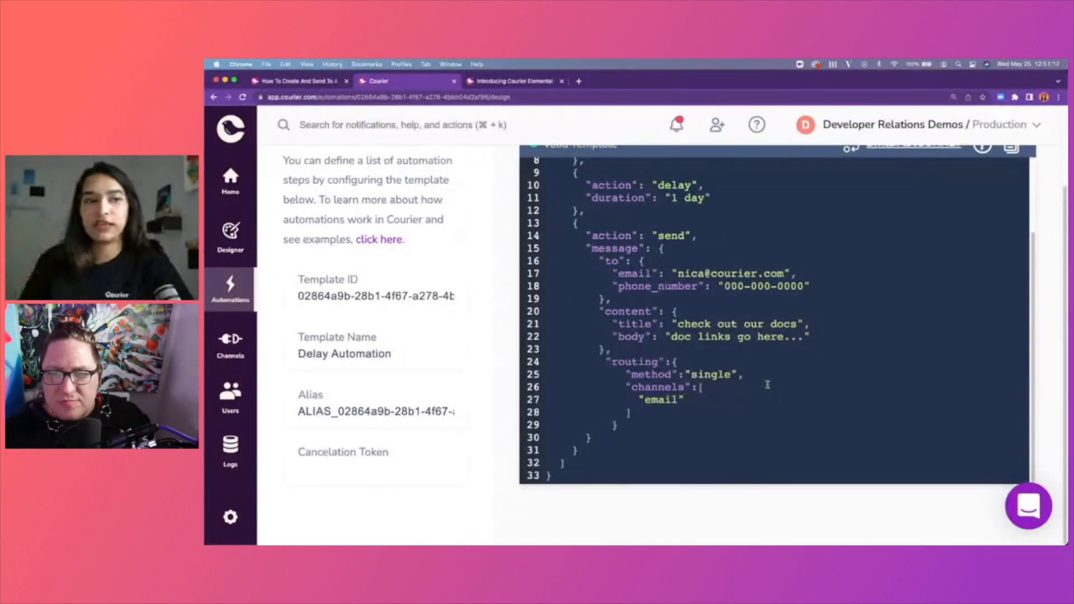
# Review the routing lines and keep the method as "single" with channel email.
pyautogui.moveTo(672, 393); pyautogui.dragTo(750, 395)
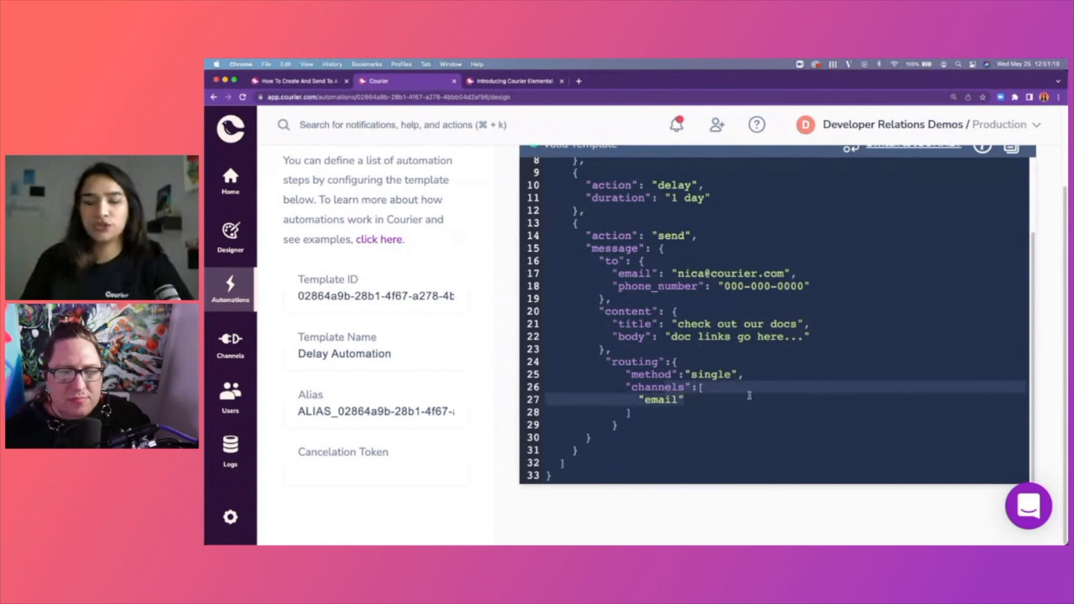
pyautogui.click(749, 395)
pyautogui.moveTo(662, 367); pyautogui.dragTo(751, 375)
pyautogui.click(751, 375)
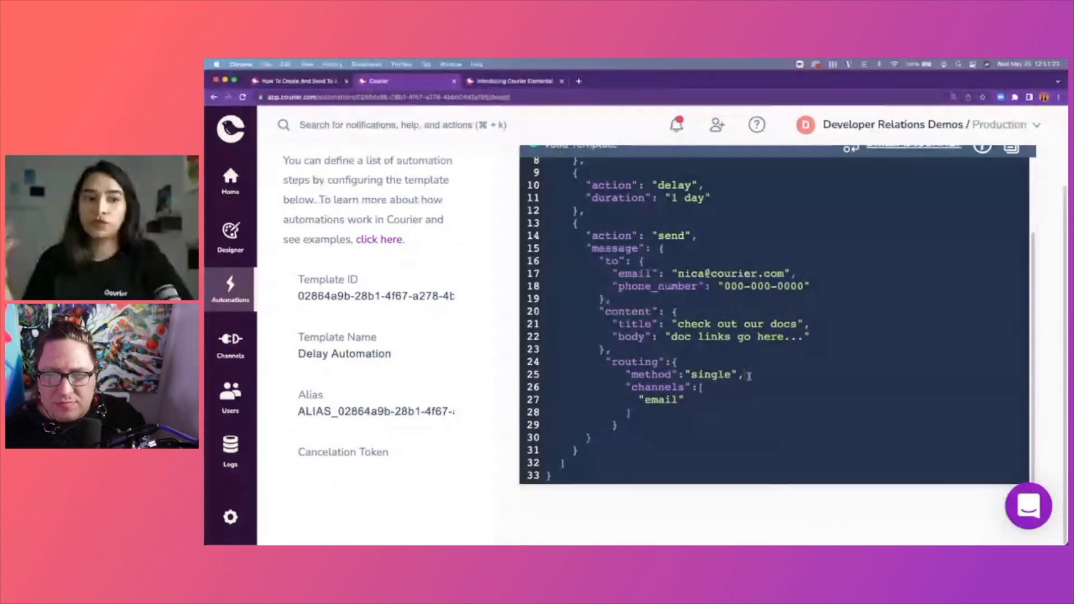
pyautogui.doubleClick(695, 374)
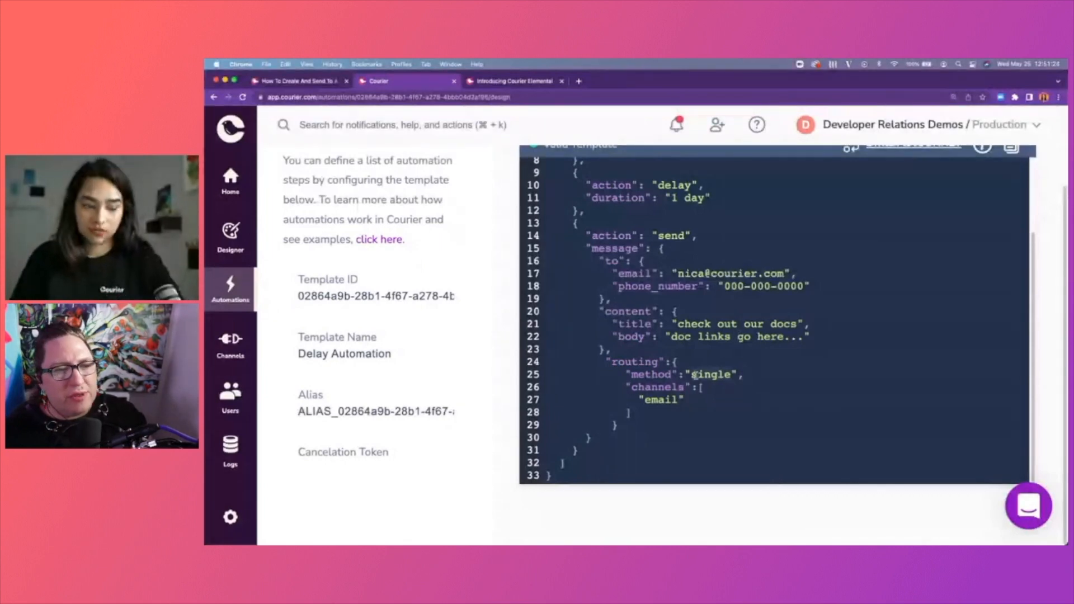
pyautogui.write('all')
pyautogui.press('BackSpace')
pyautogui.press('BackSpace')
pyautogui.press('BackSpace')
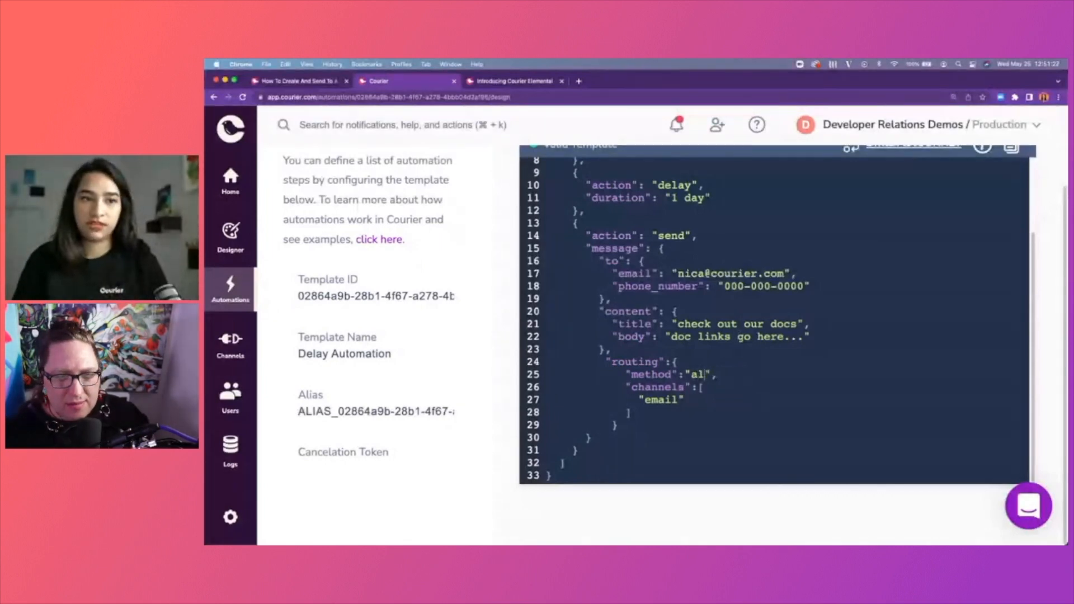
pyautogui.write('single')
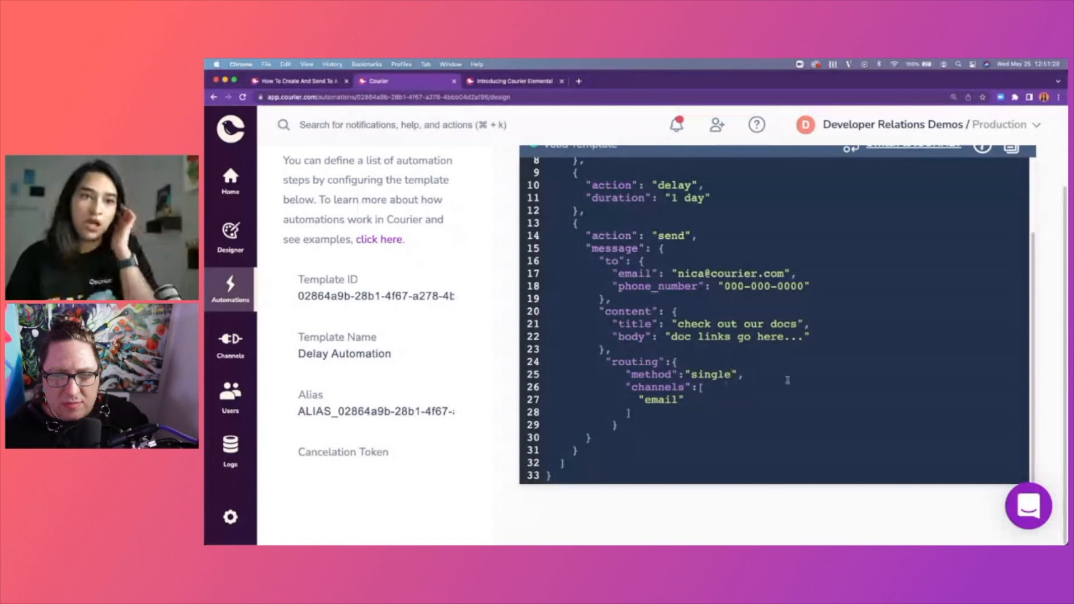
pyautogui.scroll(3, 795, 379)
pyautogui.scroll(-3, 795, 379)
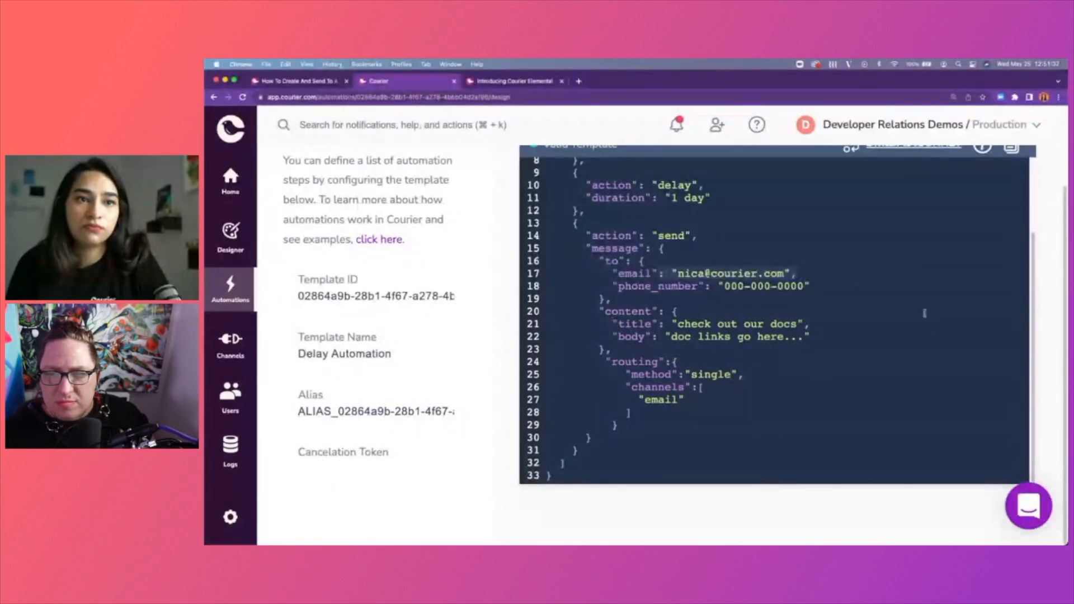
pyautogui.scroll(3, 886, 333)
pyautogui.scroll(-2, 885, 333)
pyautogui.scroll(-2, 885, 333)
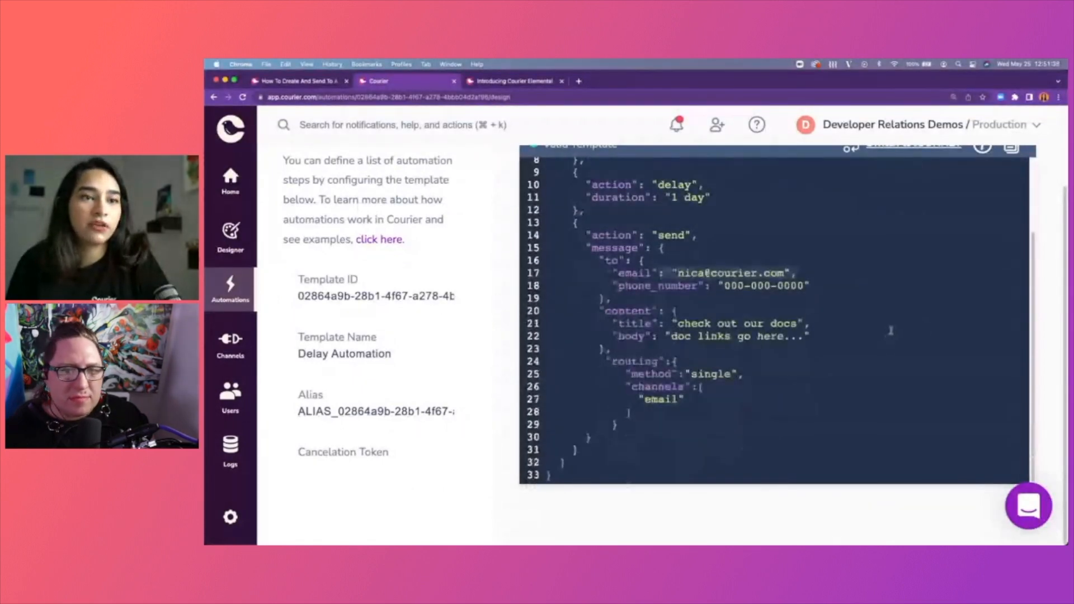
pyautogui.scroll(5, 885, 333)
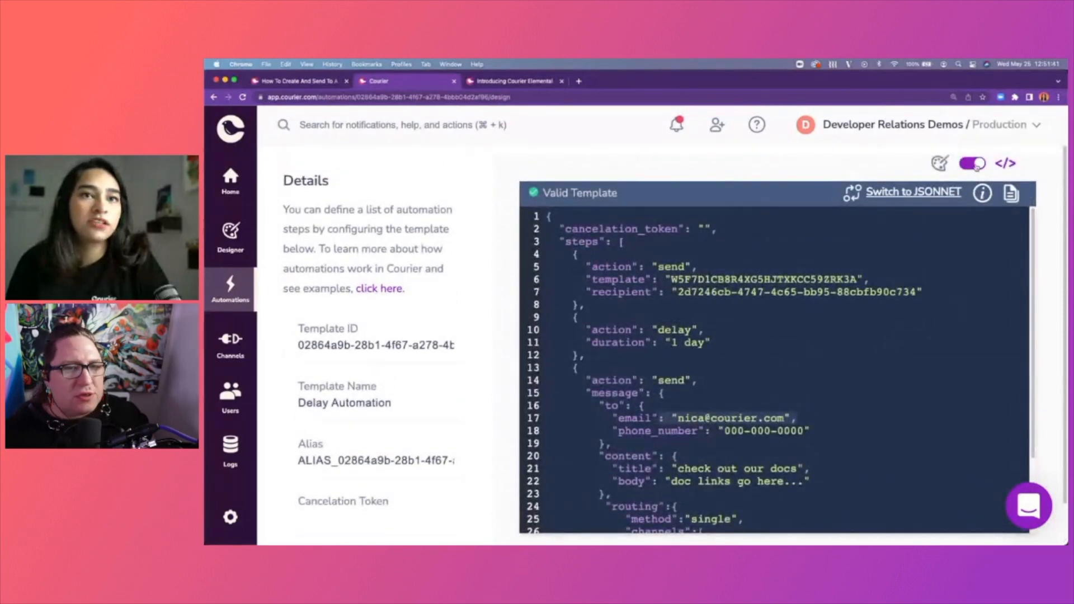
pyautogui.scroll(-4, 741, 291)
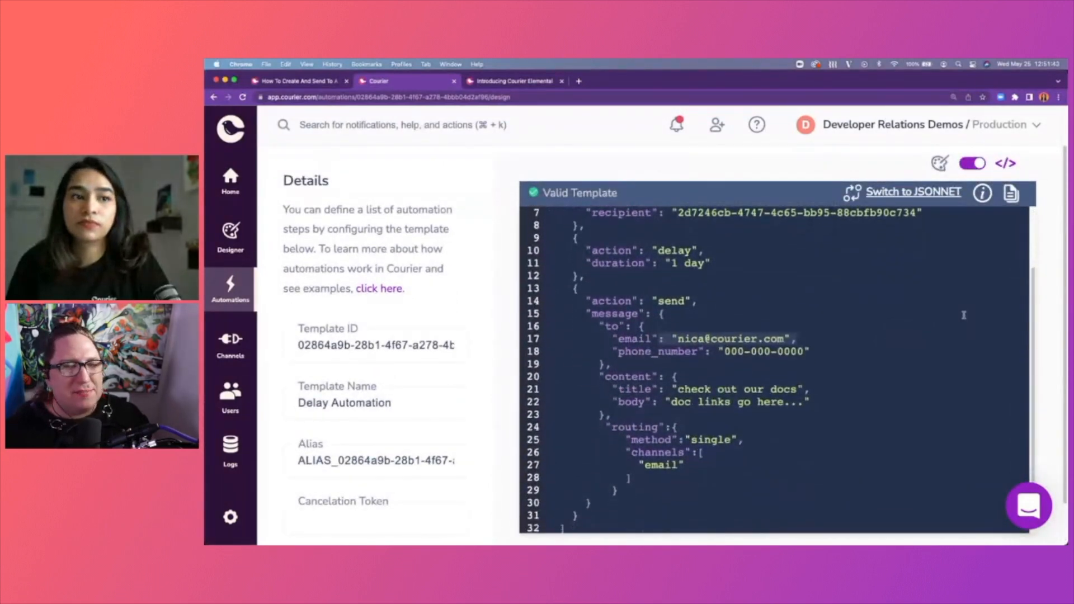
pyautogui.click(743, 283)
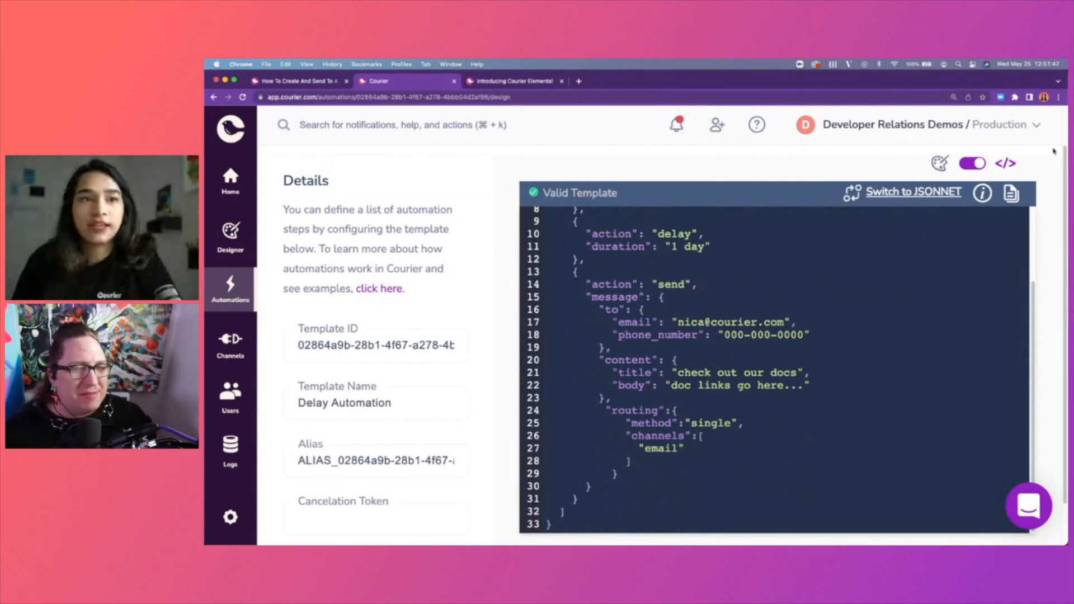
# In the visual designer, change the delay step's unit to Minute.
pyautogui.click(972, 164)
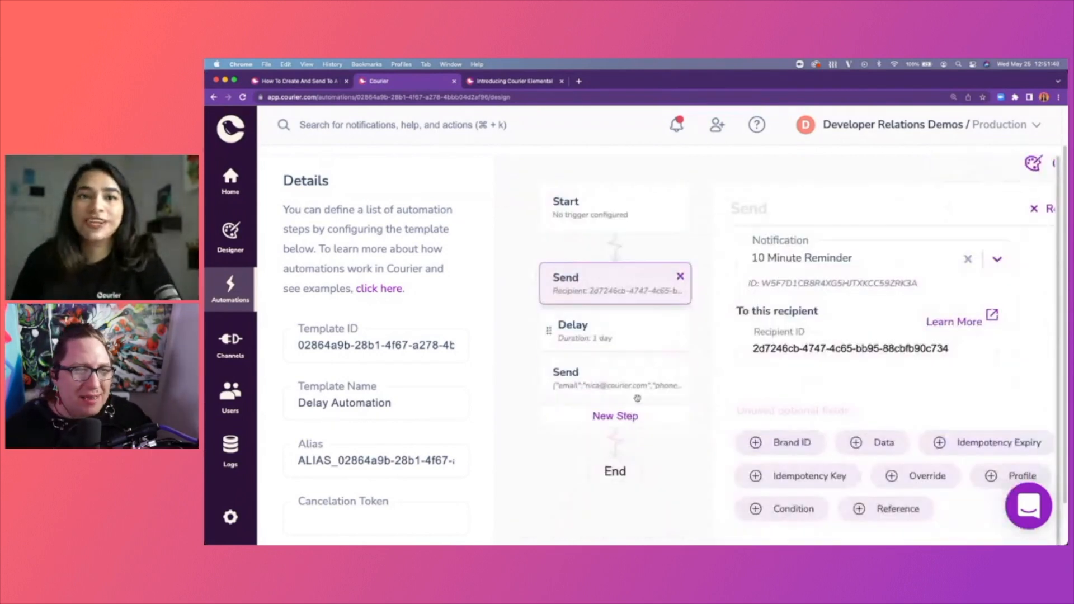
pyautogui.click(606, 337)
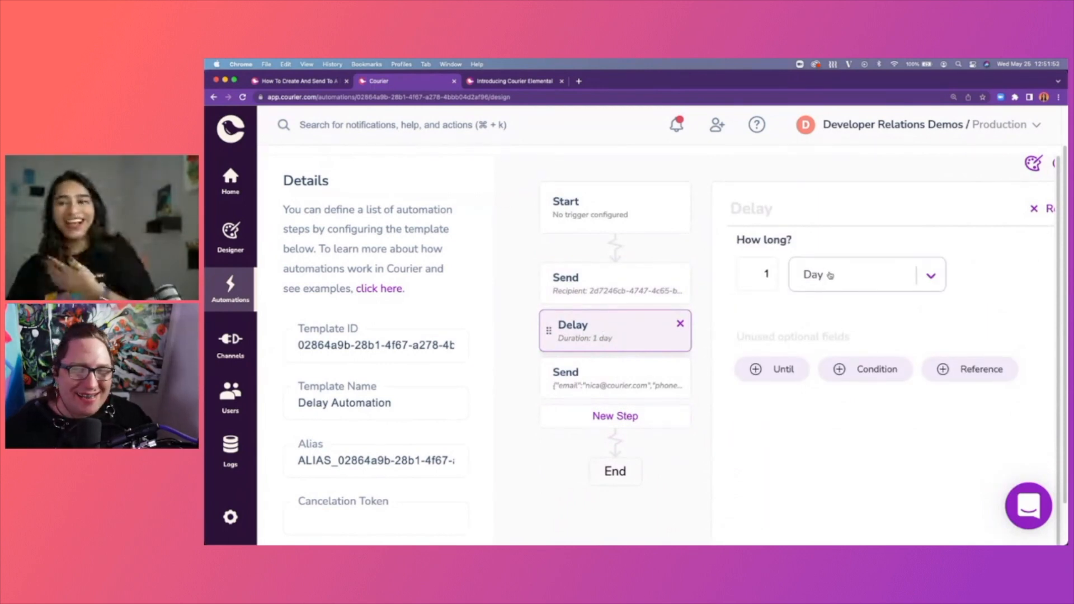
pyautogui.click(807, 271)
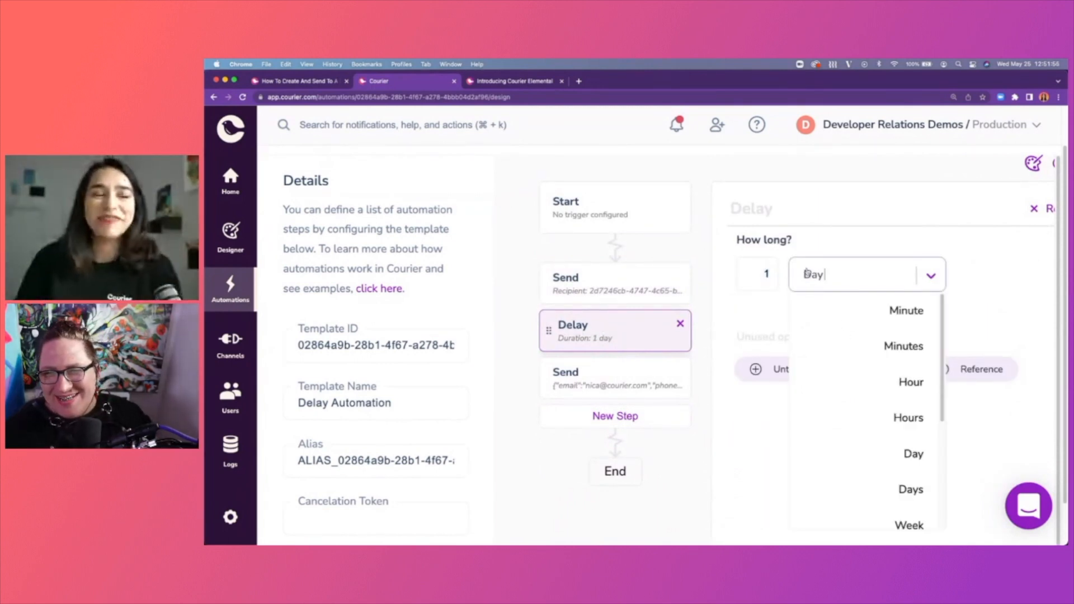
pyautogui.click(889, 313)
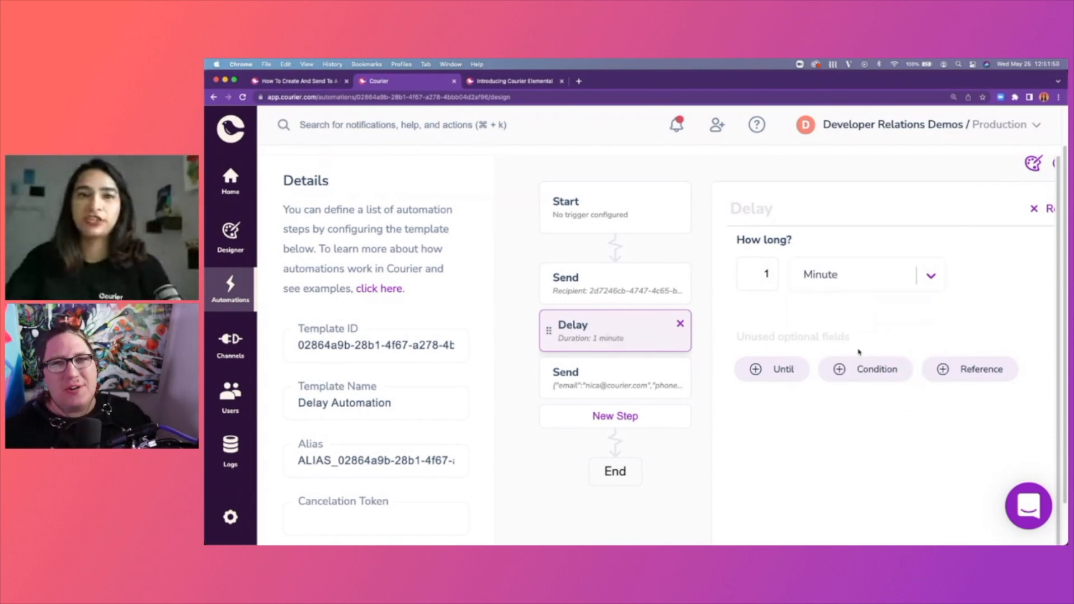
# Check the send, delay and inline send steps' settings, then publish the changes.
pyautogui.hscroll(2, 858, 352)
pyautogui.hscroll(2, 858, 351)
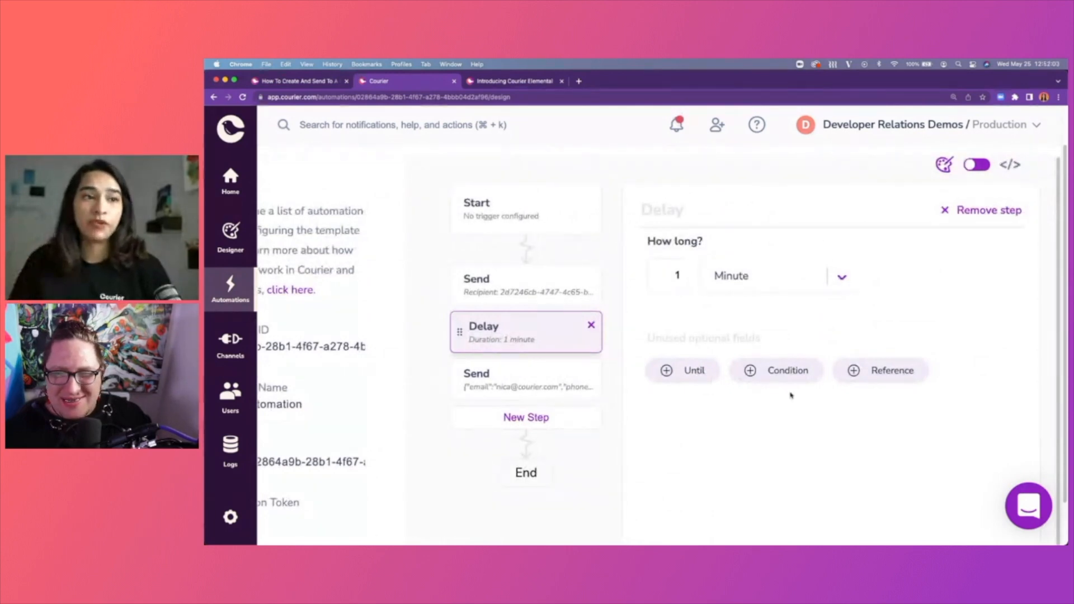
pyautogui.click(485, 285)
pyautogui.click(512, 332)
pyautogui.click(523, 382)
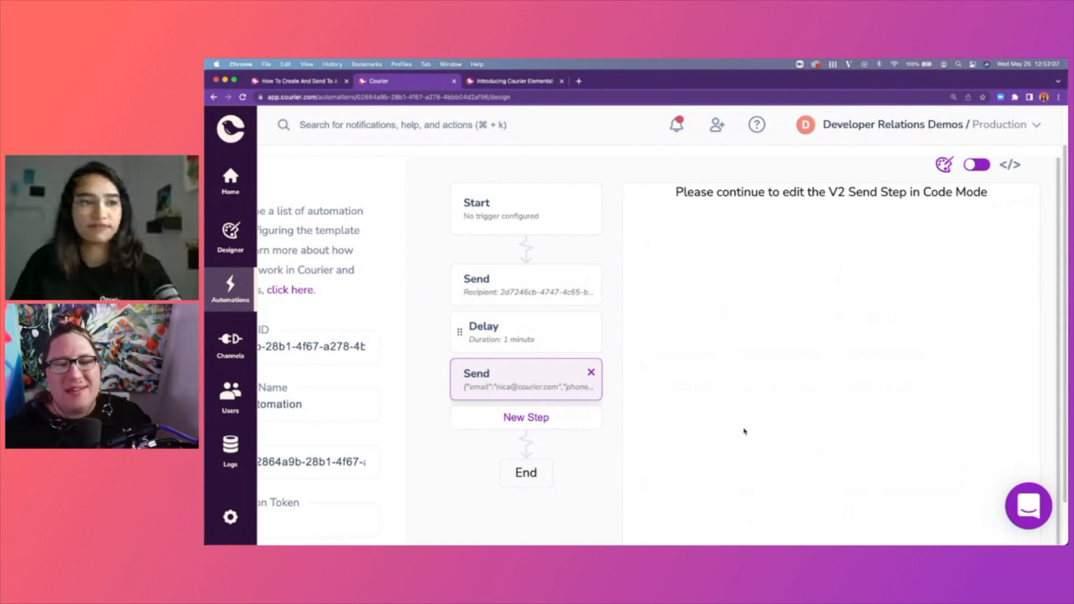
pyautogui.scroll(2, 753, 372)
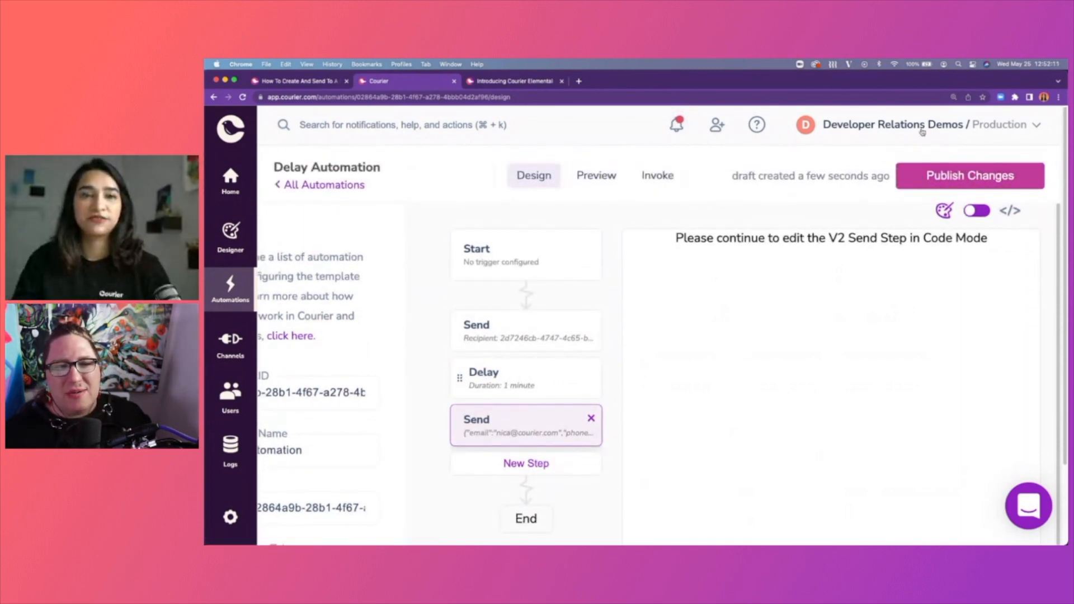
pyautogui.click(923, 180)
# Open the Delay Automation's Preview page.
pyautogui.click(595, 178)
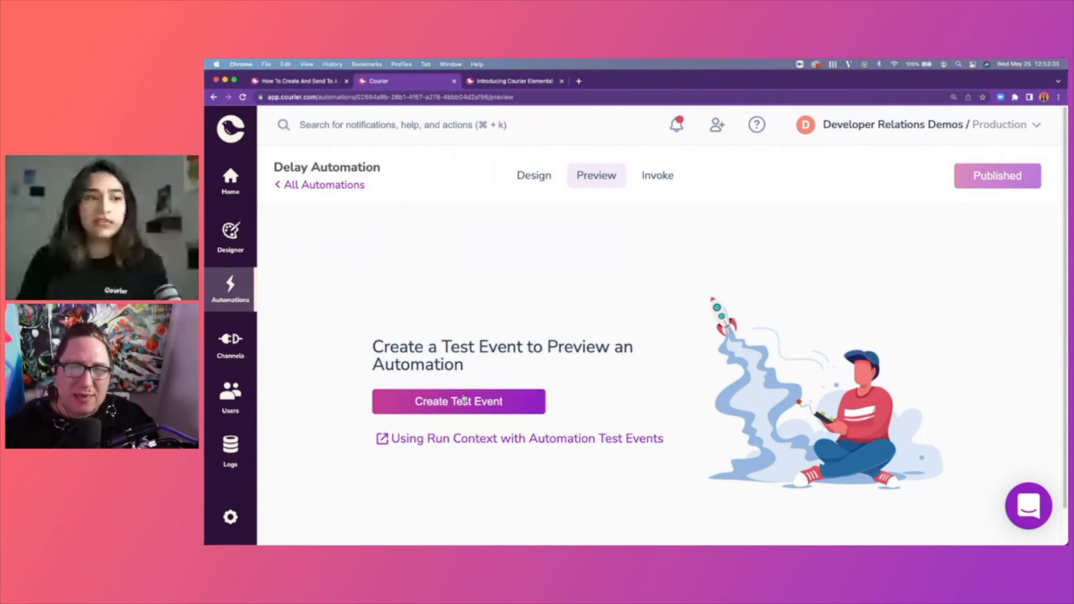
# Create a test event whose profile includes an "email" field with the recipient's address.
pyautogui.click(522, 407)
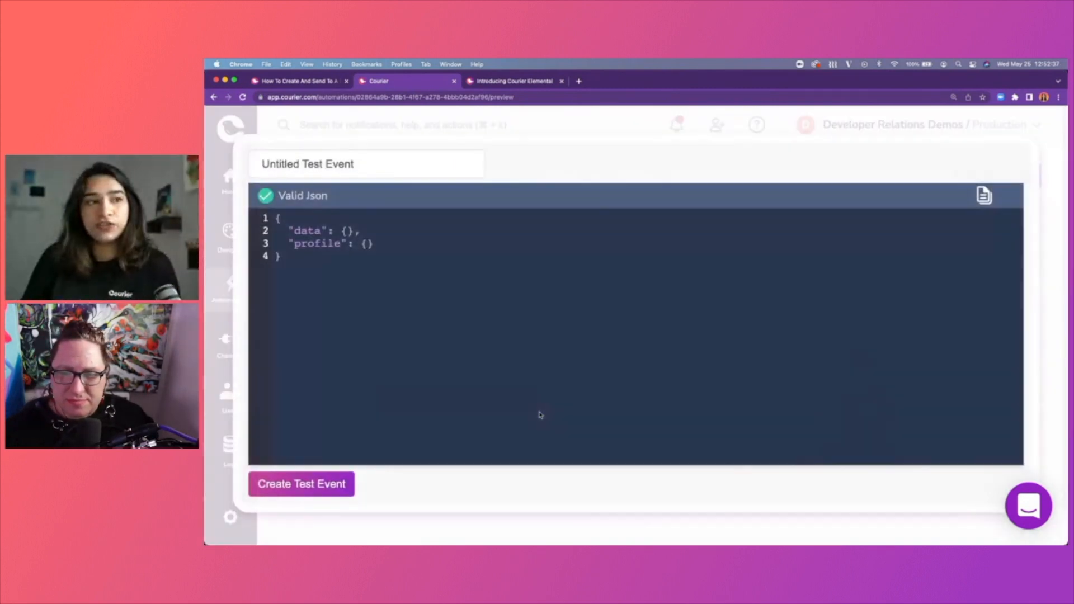
pyautogui.click(367, 243)
pyautogui.press('Return')
pyautogui.press('Return')
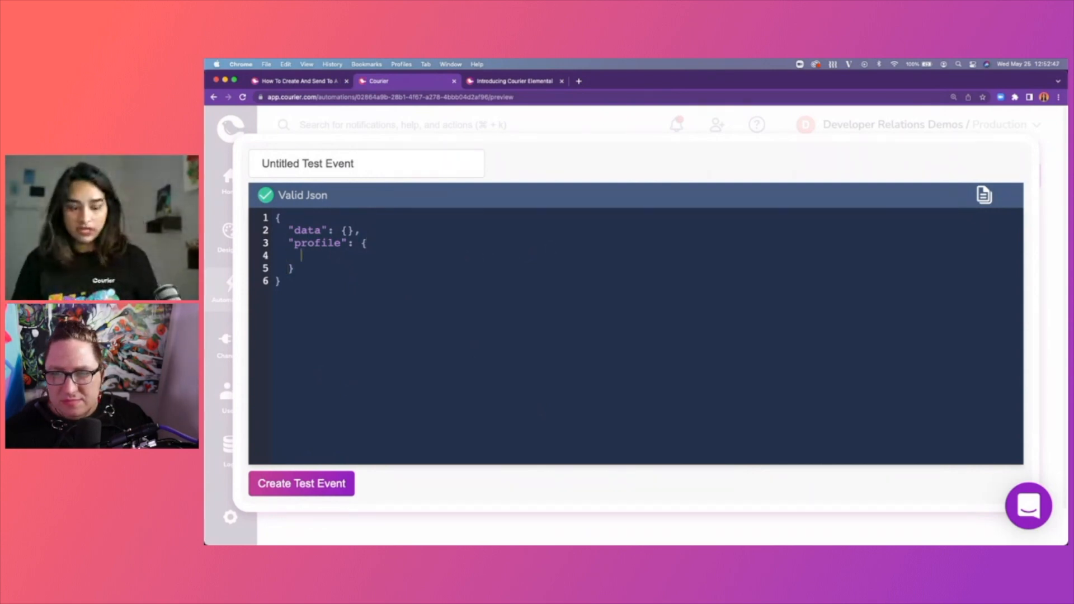
pyautogui.write('"email"')
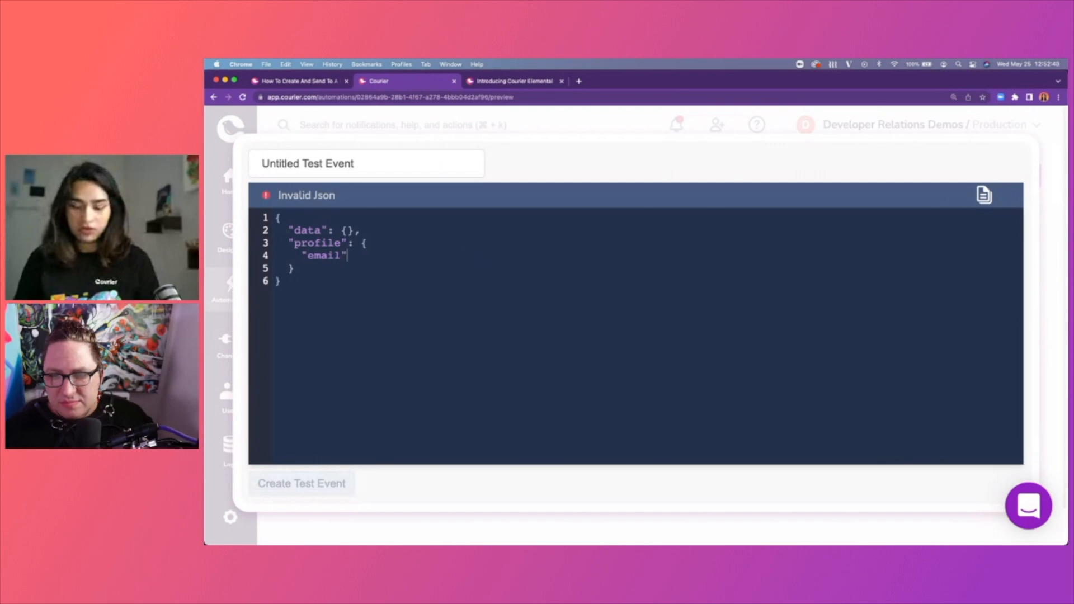
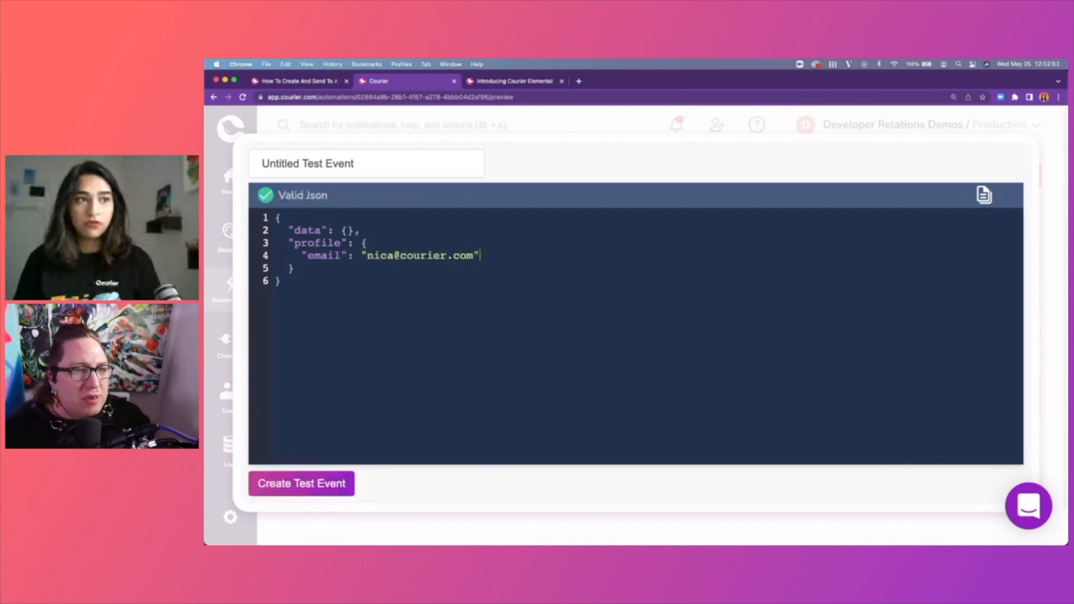
pyautogui.moveTo(354, 218); pyautogui.dragTo(373, 255)
pyautogui.click(396, 278)
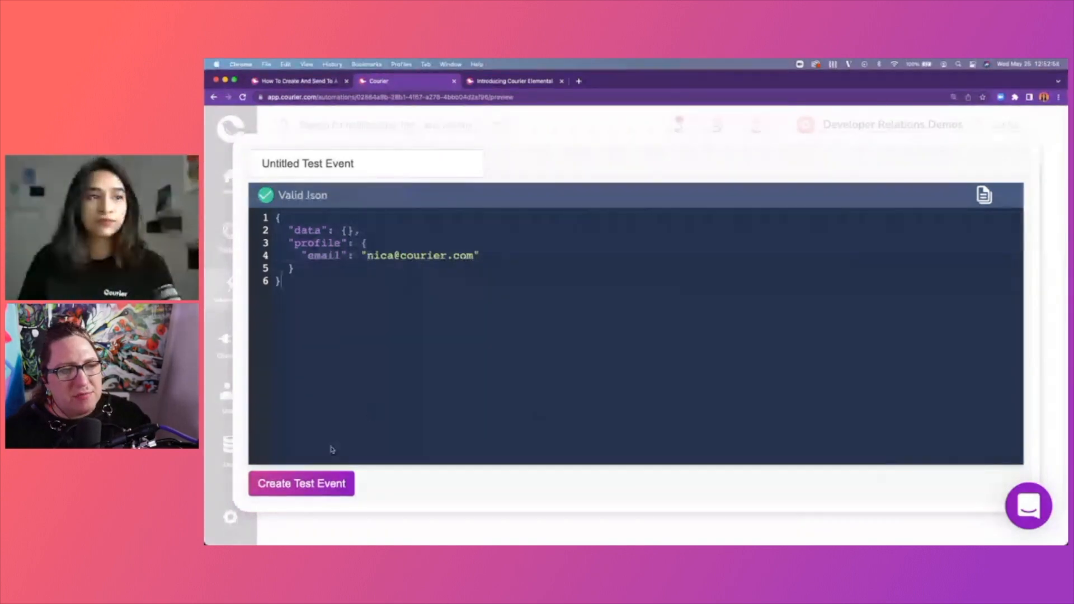
pyautogui.click(322, 483)
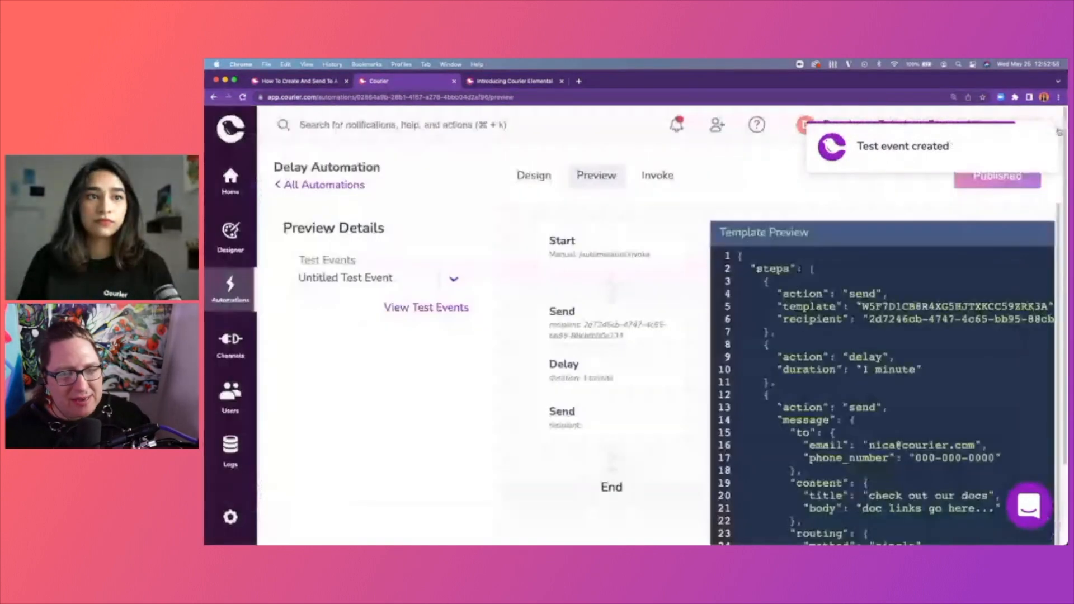
# Invoke the Delay Automation from the Invoke tab and go to the Logs messages view.
pyautogui.click(675, 177)
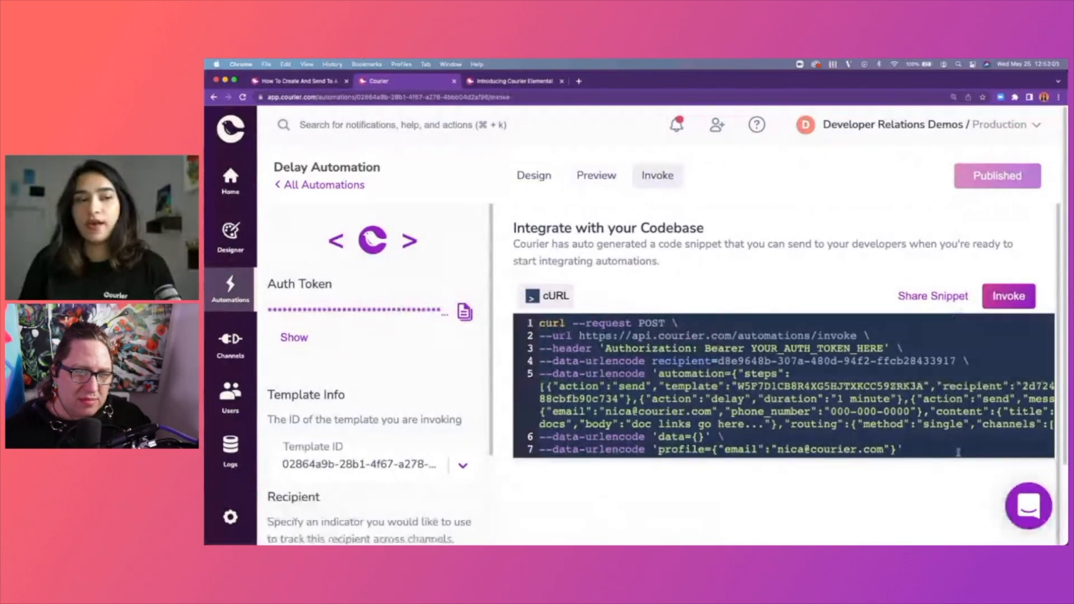
pyautogui.click(1009, 296)
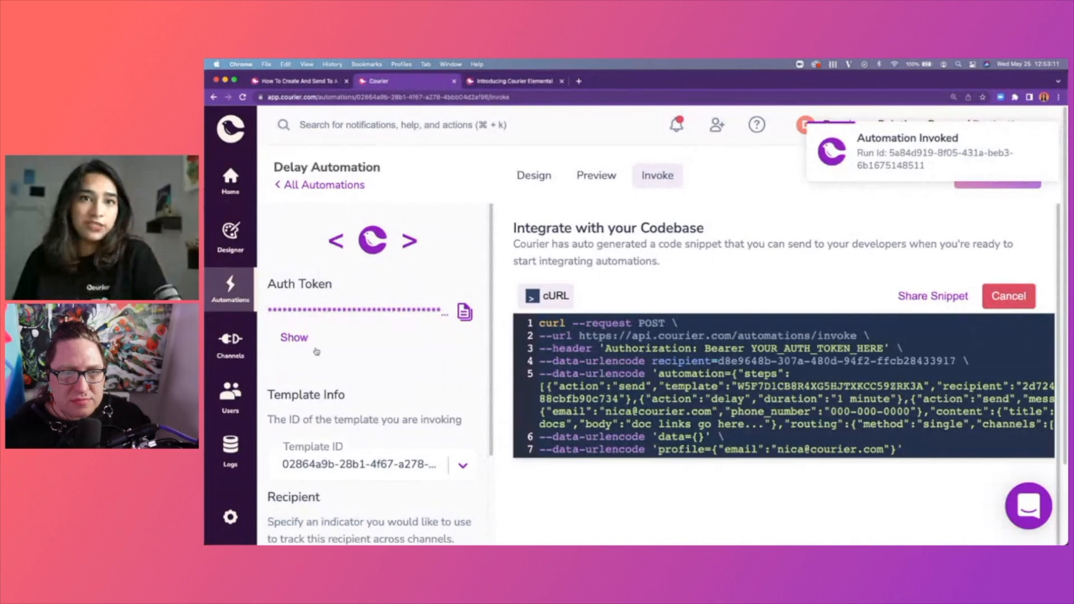
pyautogui.click(242, 454)
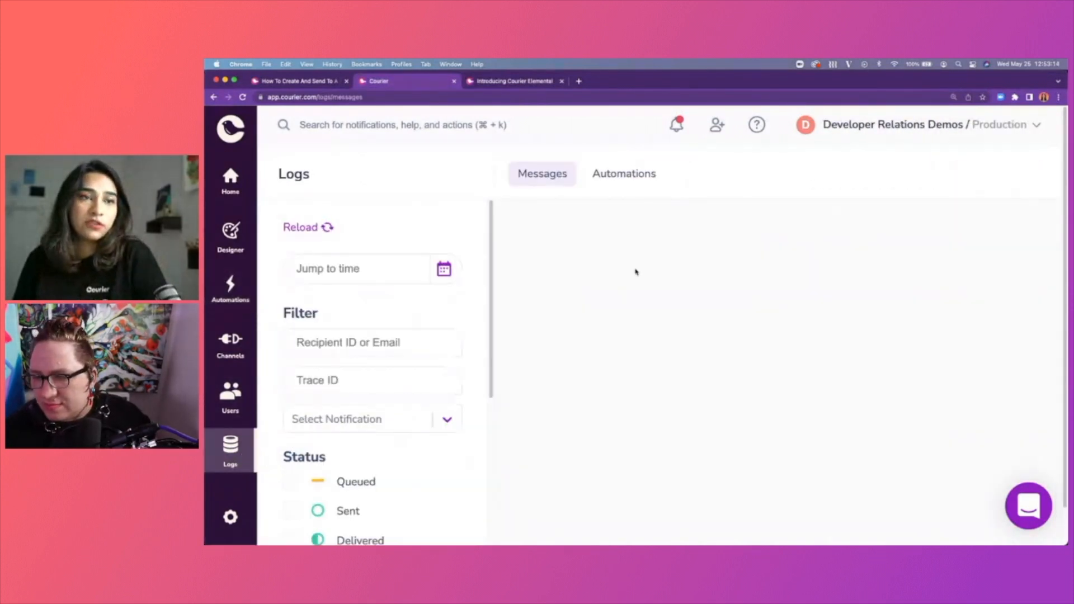
# Open the 10 Minute Reminder log entry and check its Sent step's Gmail provider response.
pyautogui.click(799, 272)
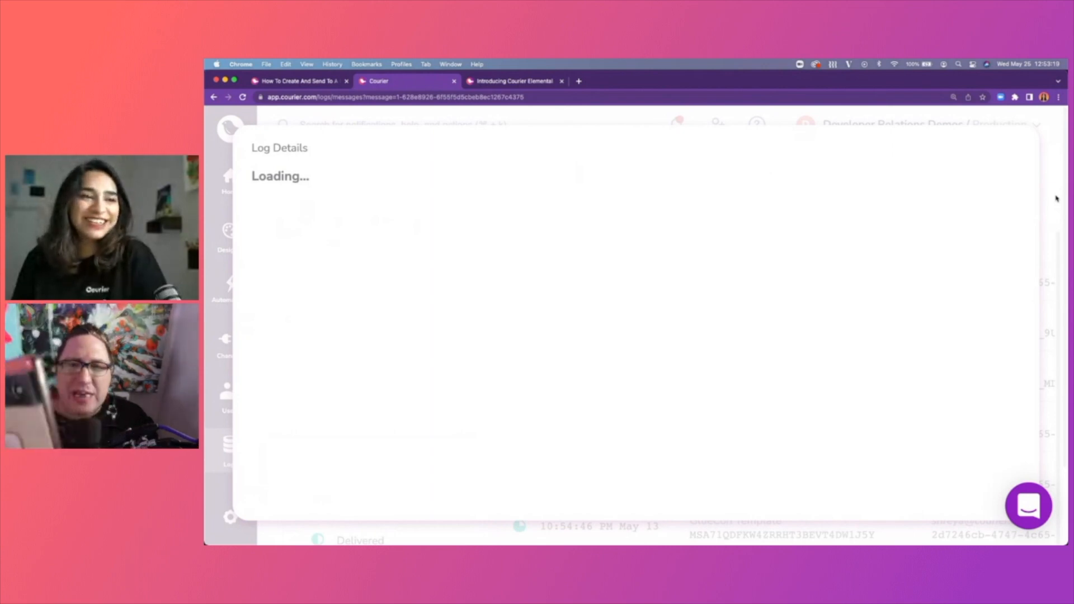
pyautogui.click(1042, 263)
pyautogui.click(873, 267)
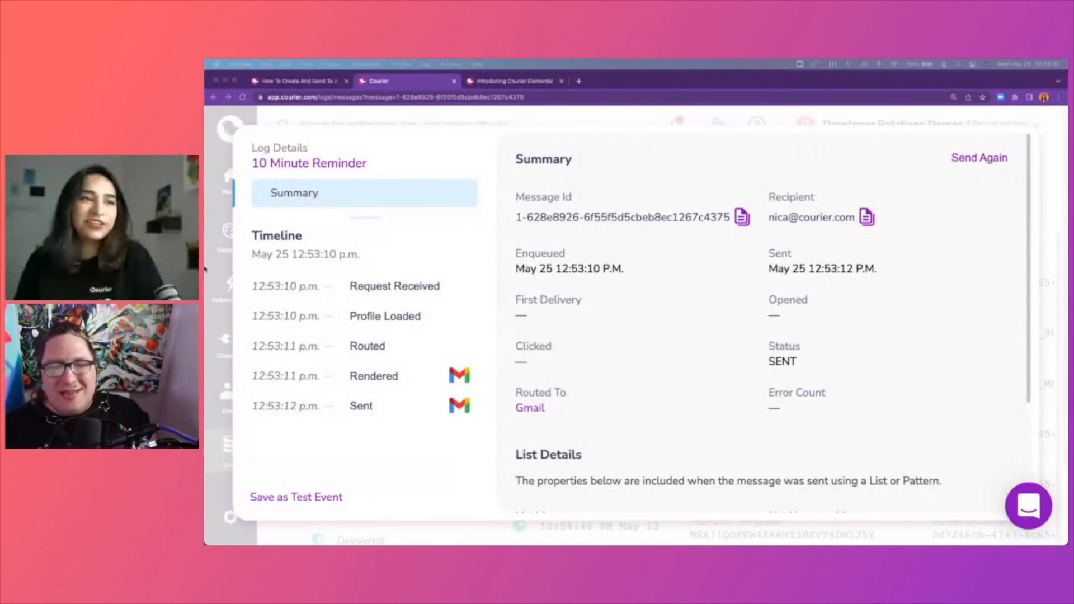
pyautogui.click(380, 402)
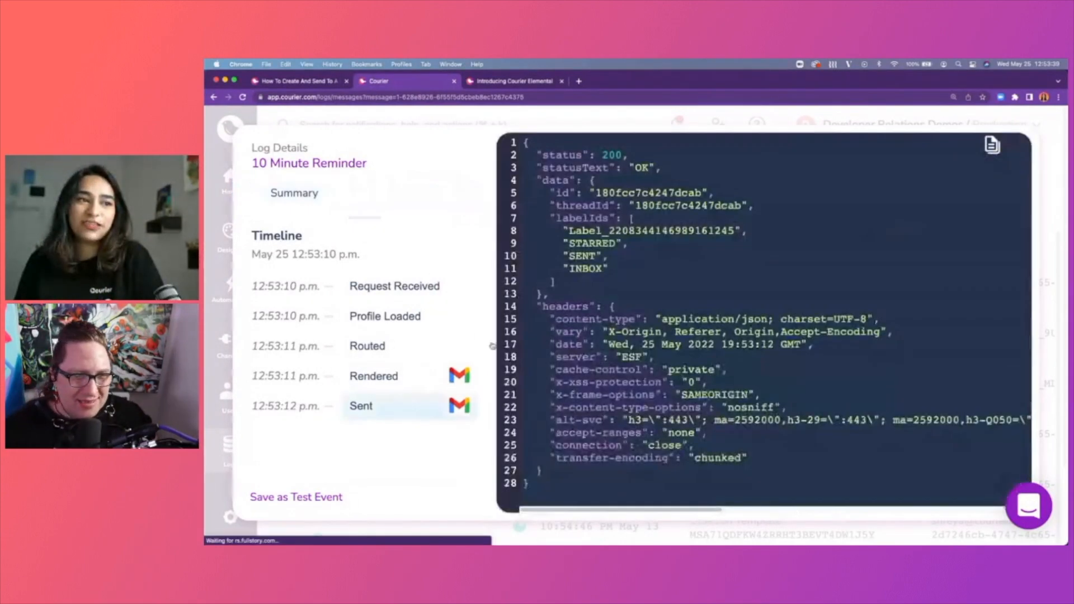
pyautogui.click(233, 395)
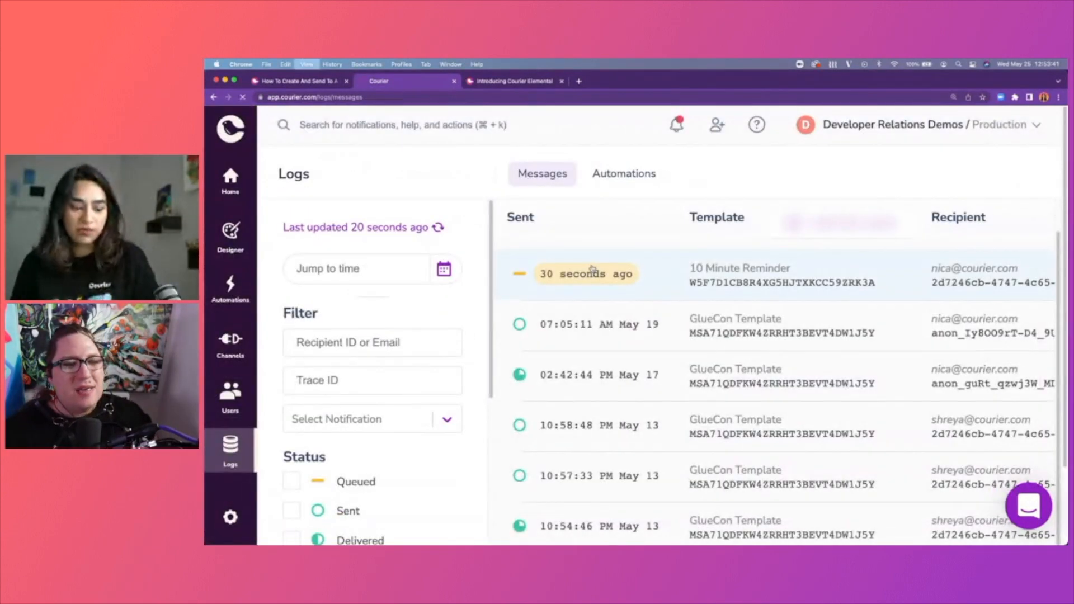
pyautogui.click(618, 285)
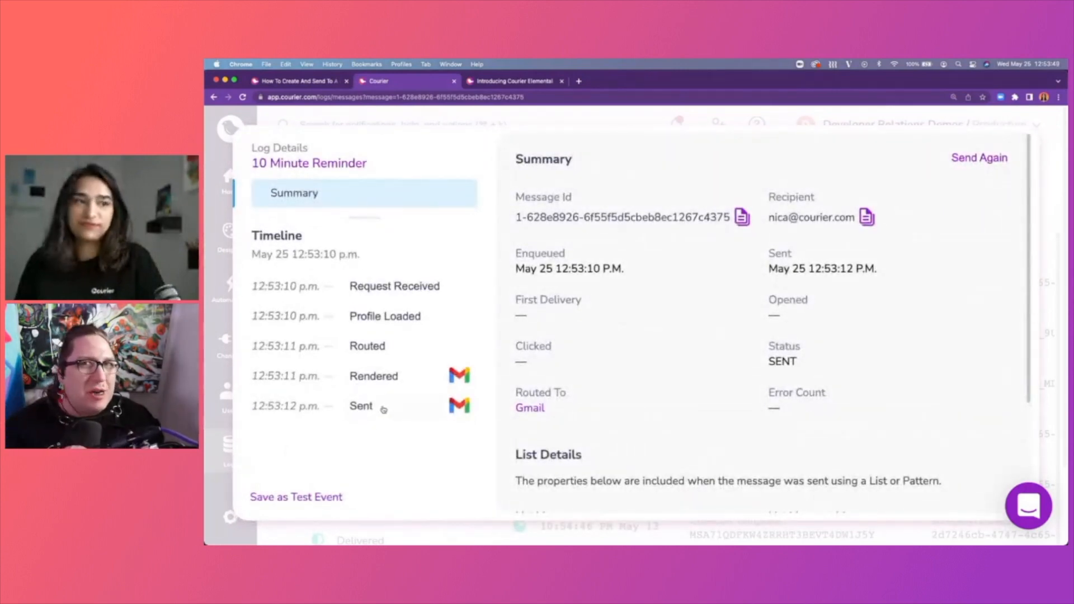
pyautogui.press('Escape')
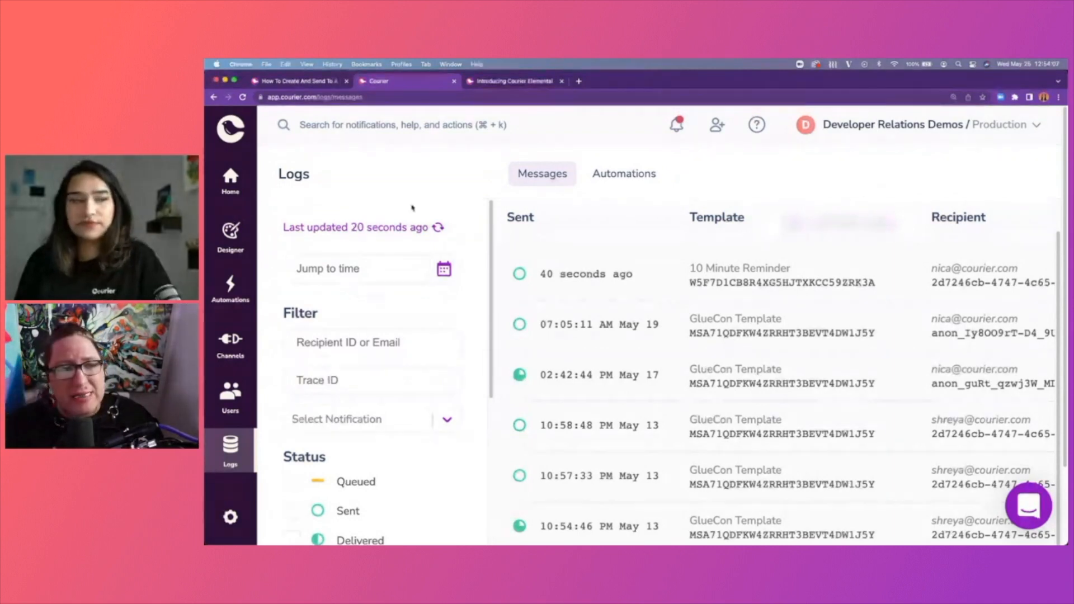
# Refresh the logs, then check the Sent provider response of the new inline-template message.
pyautogui.click(439, 228)
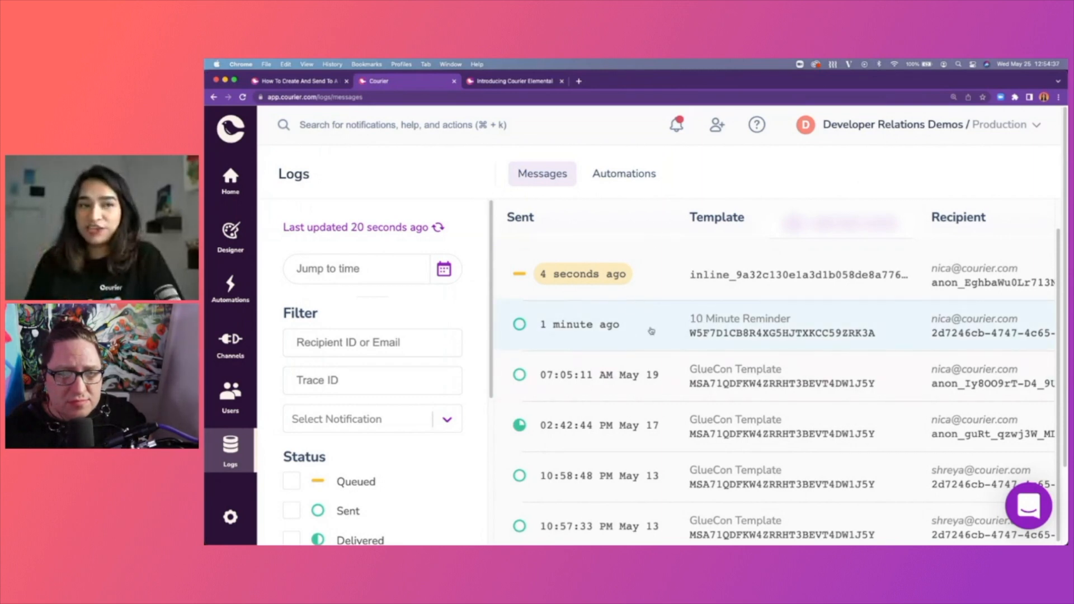
pyautogui.click(662, 280)
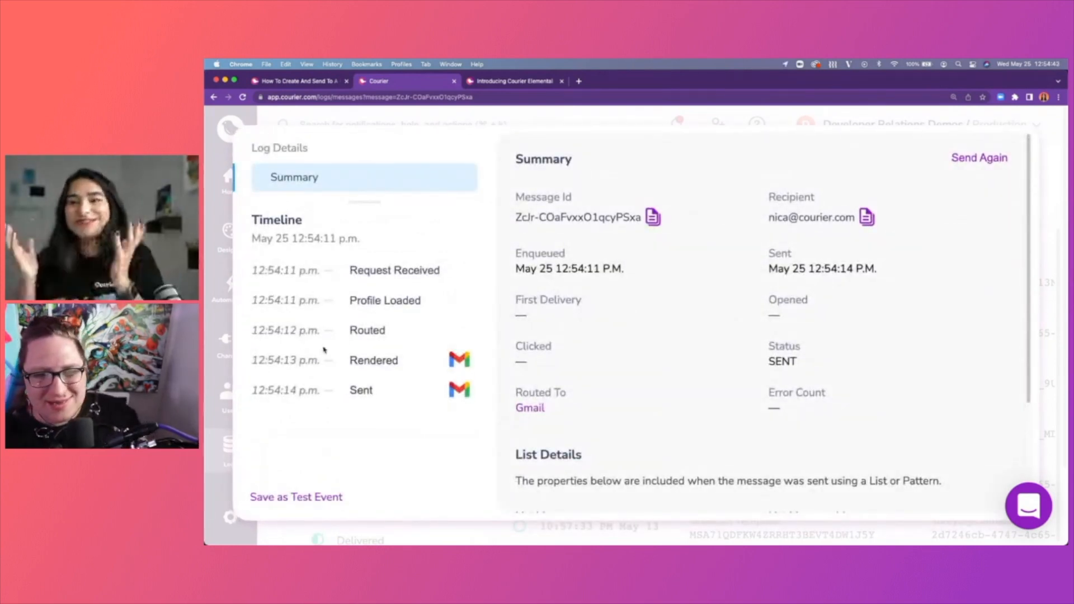
pyautogui.click(395, 380)
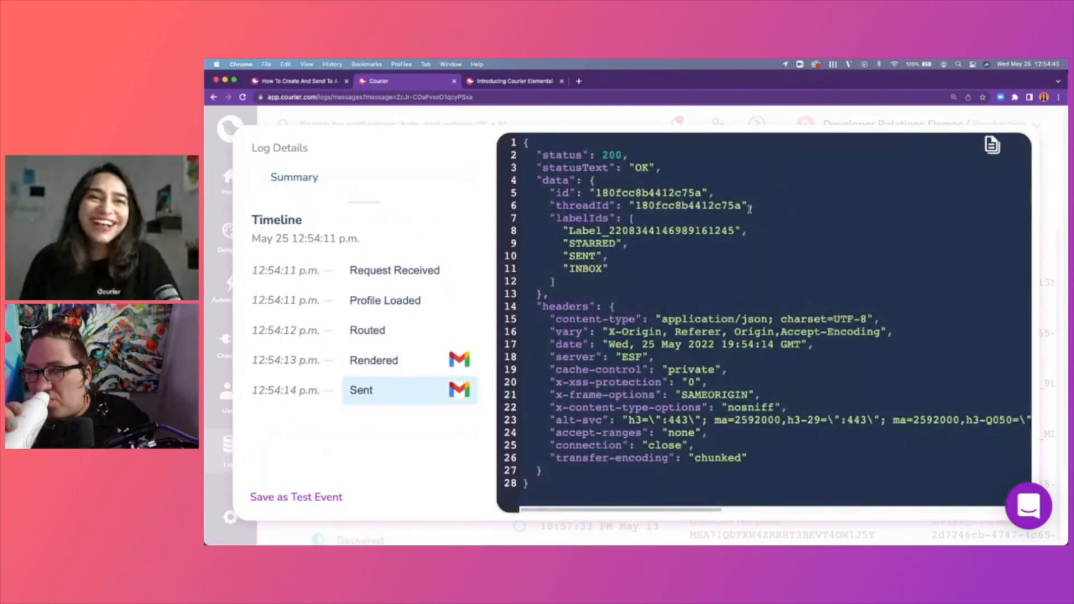
pyautogui.click(1052, 204)
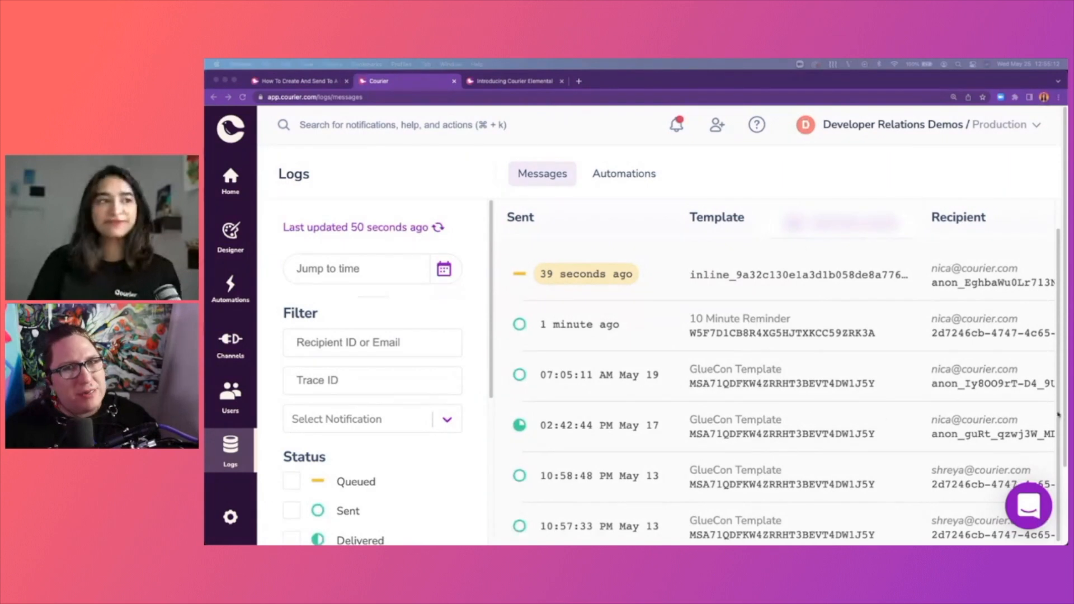
# Return to Delay Automation from the Automations list, then start a new browser tab.
pyautogui.click(230, 287)
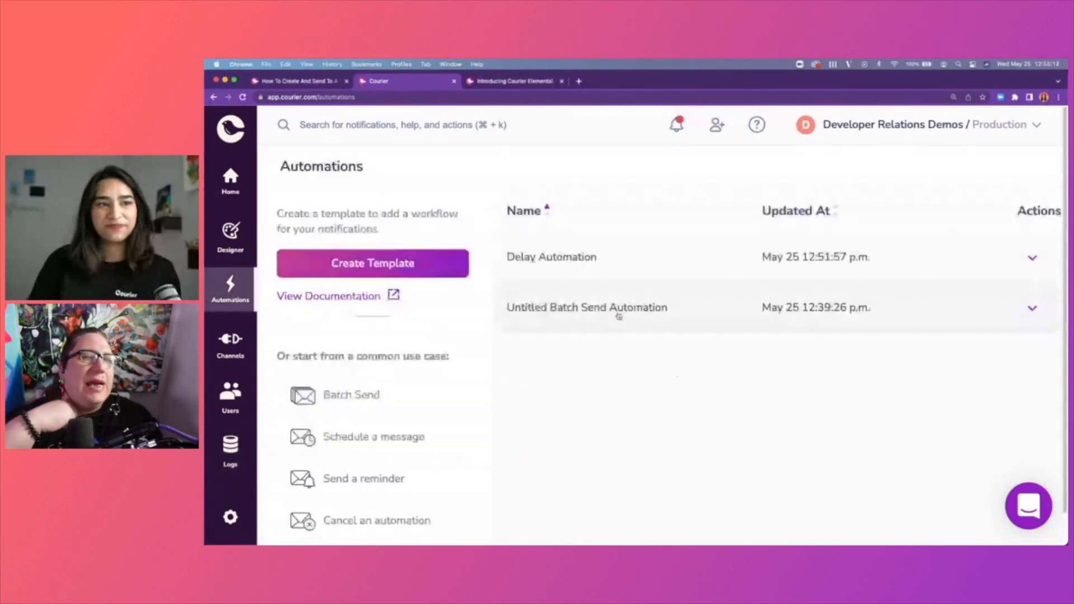
pyautogui.click(613, 278)
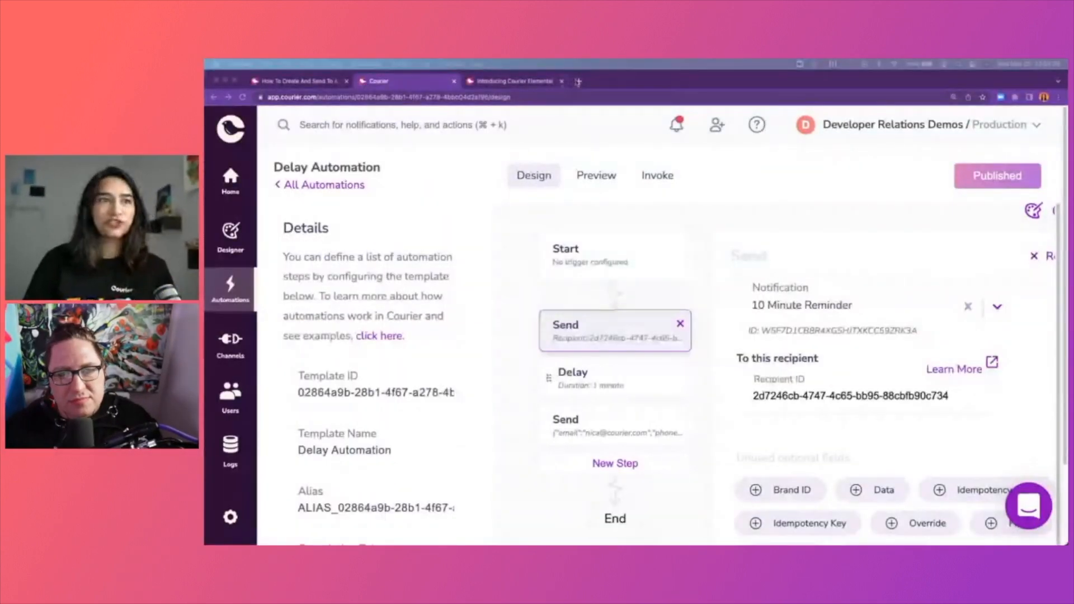
pyautogui.click(576, 81)
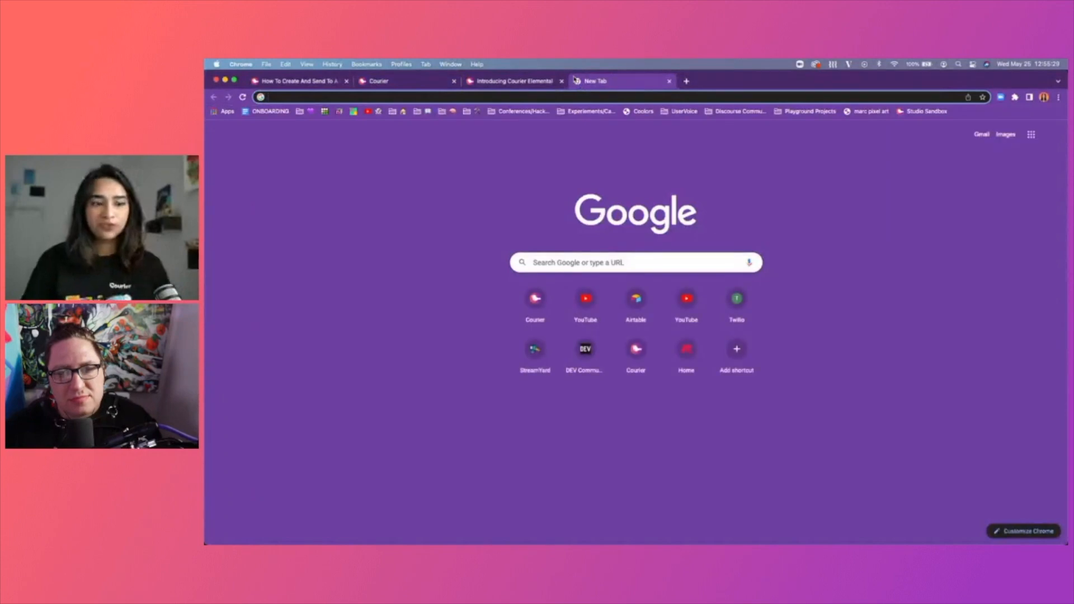
# Load forum.courier.com, enlarge the page, and browse the Open Q&A category's latest topics.
pyautogui.write('forum.couri')
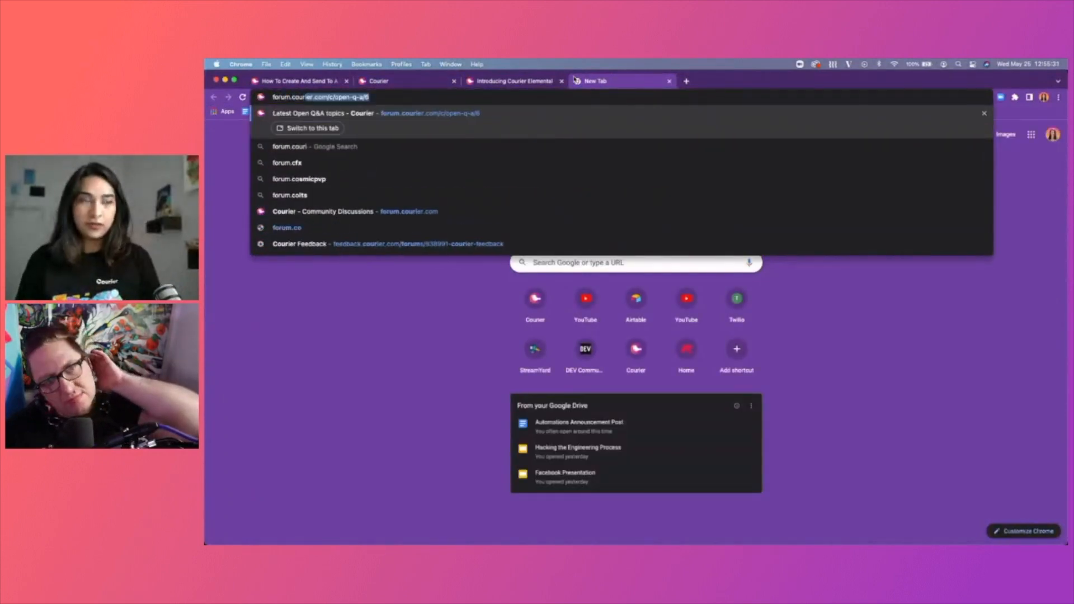
pyautogui.write('er.com')
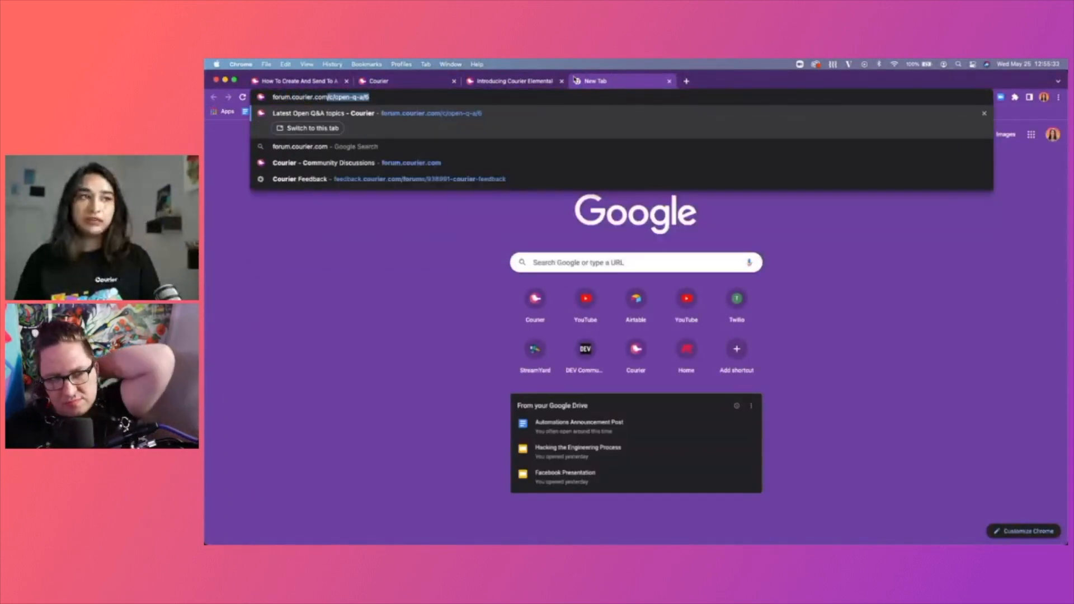
pyautogui.press('Delete')
pyautogui.press('Return')
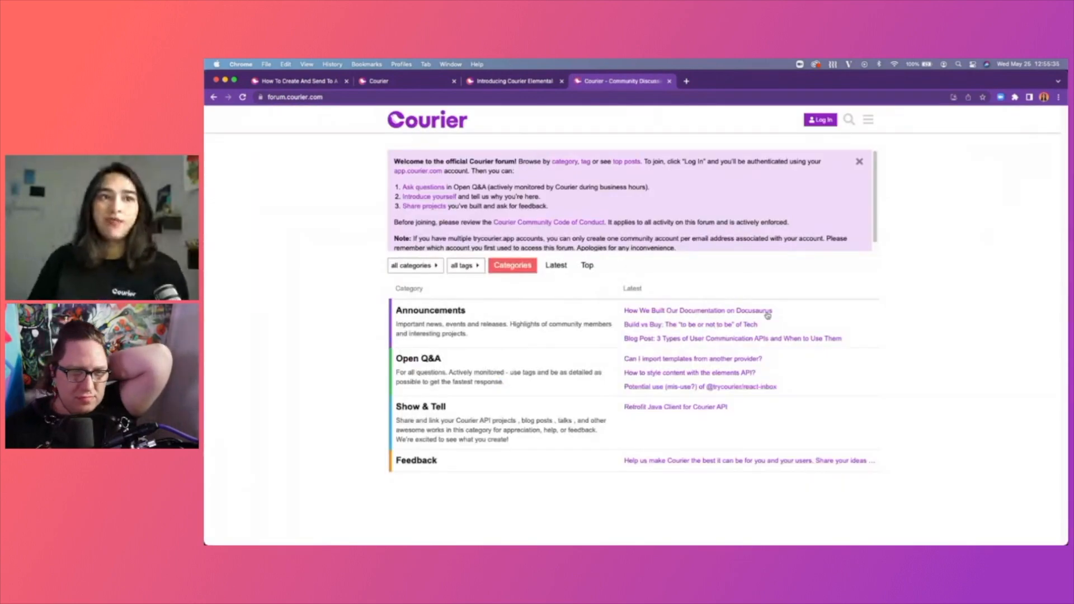
pyautogui.press('super+equal')
pyautogui.press('super+equal')
pyautogui.press('super+equal')
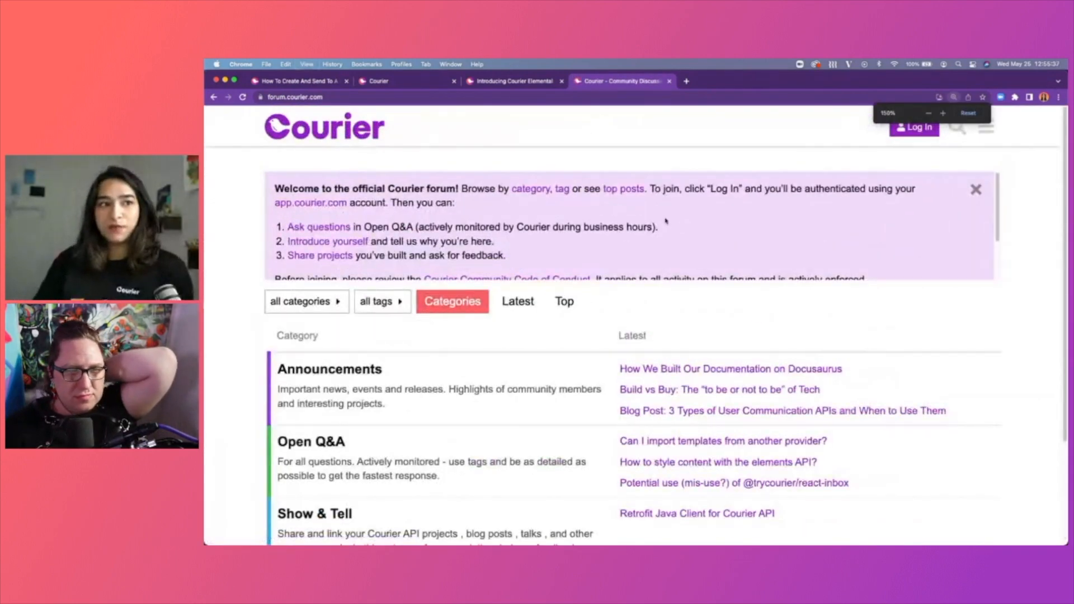
pyautogui.scroll(-5, 665, 221)
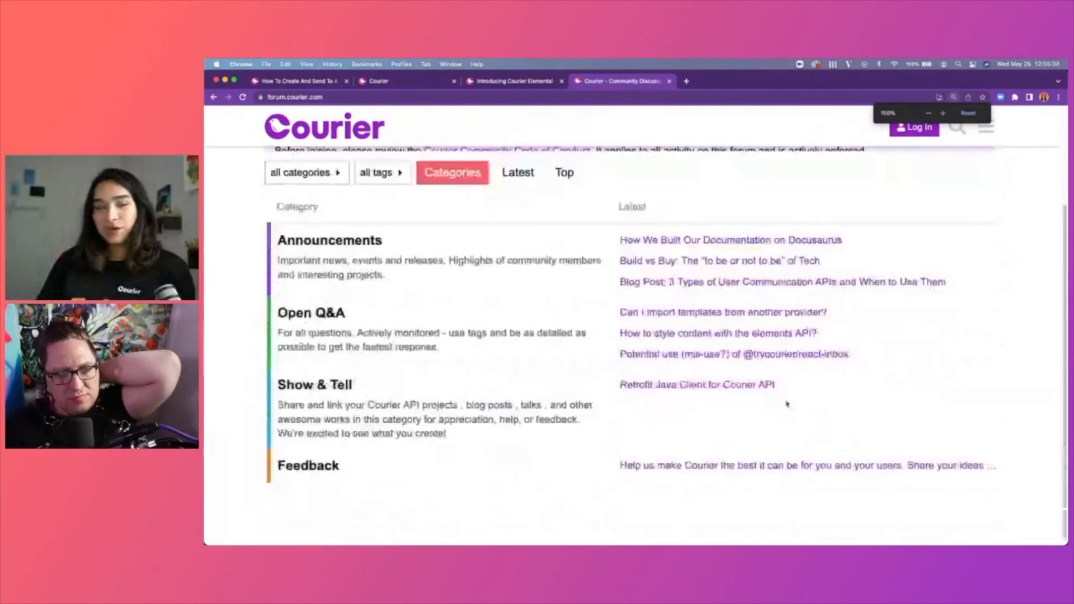
pyautogui.click(306, 315)
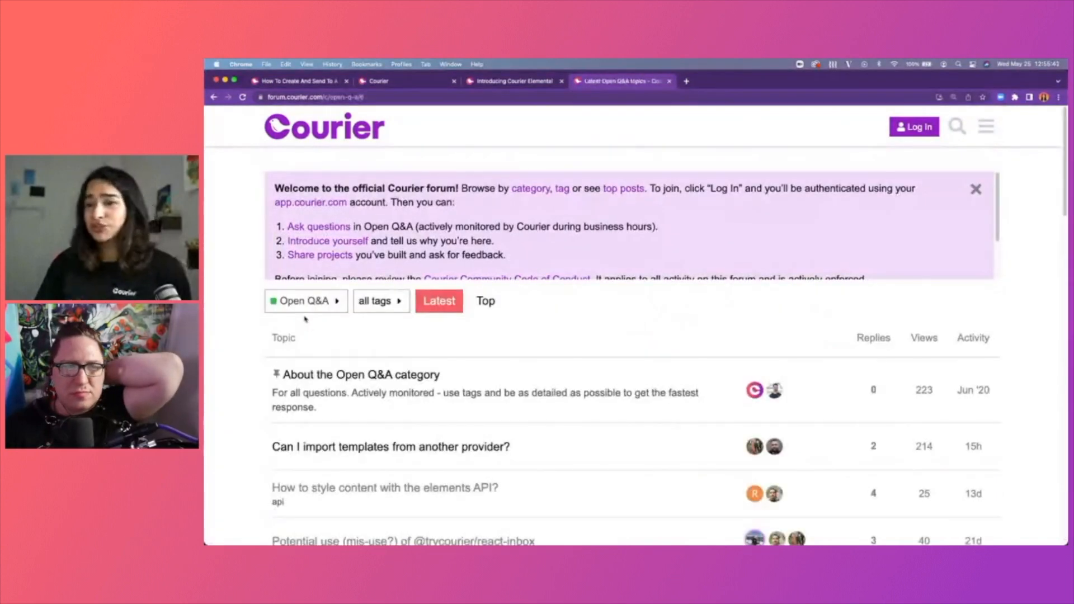
pyautogui.scroll(-1, 465, 325)
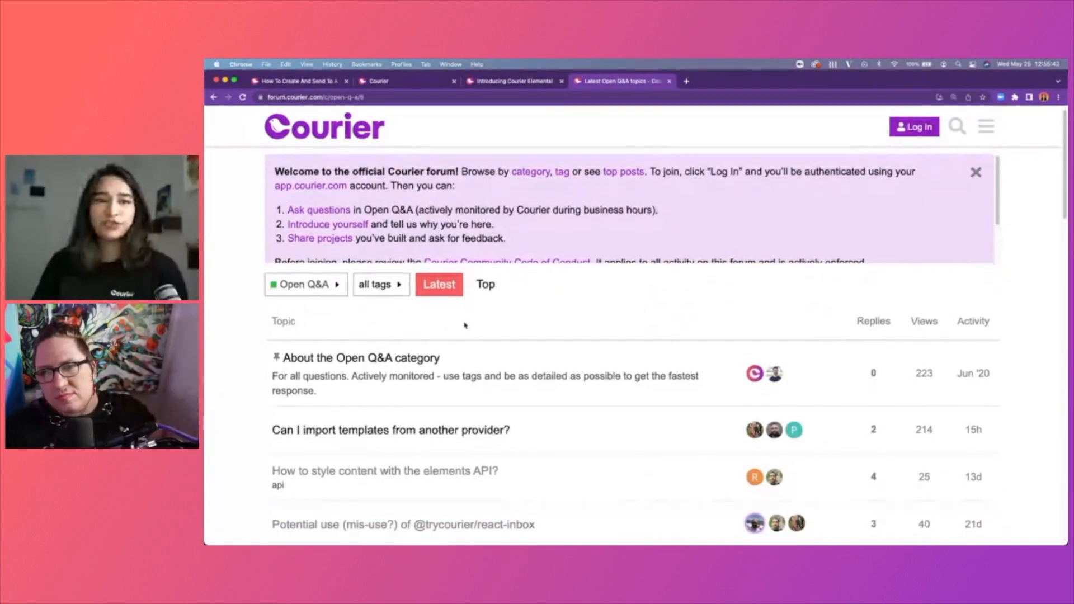
pyautogui.scroll(-6, 473, 323)
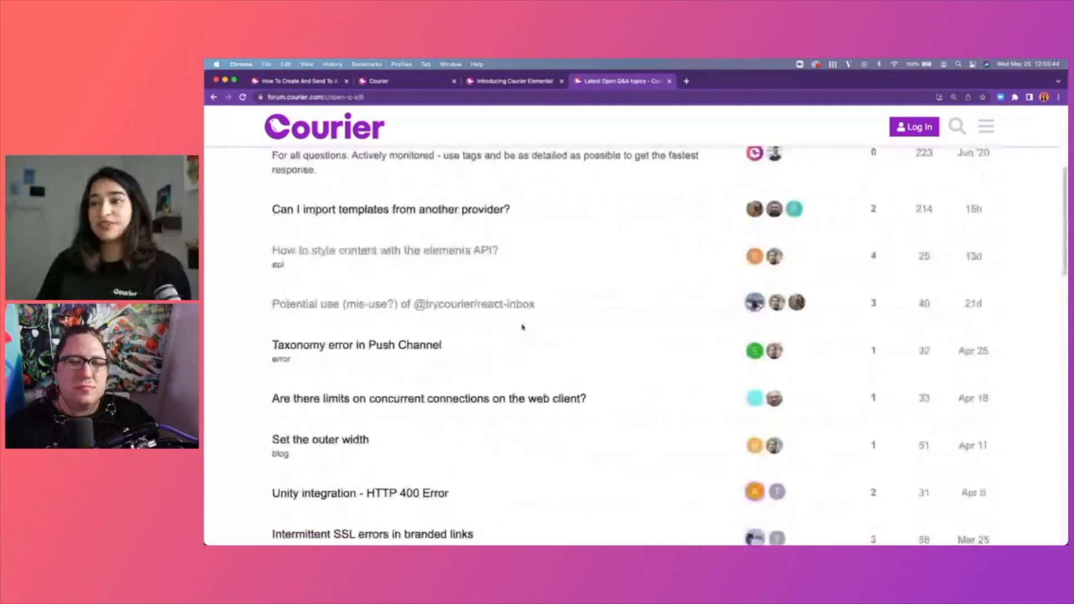